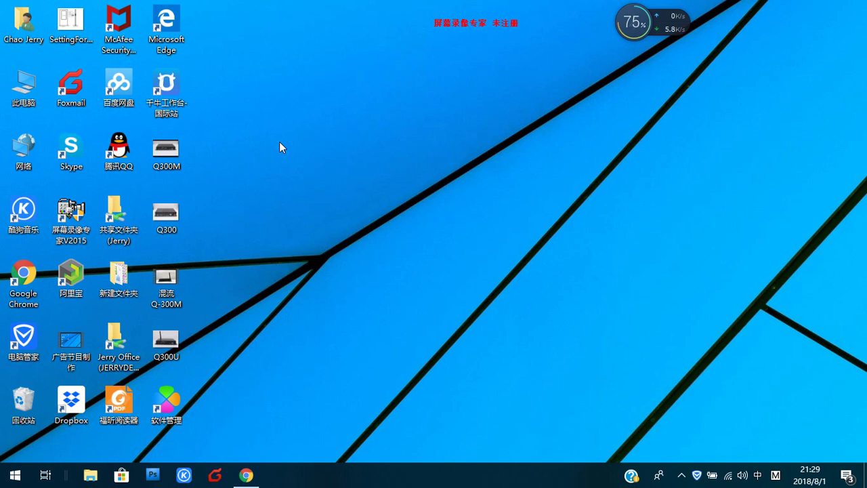
Step: Run the IDS6_Win64_En_V6.6_20171018 installer from This PC's DATA (D:) drive
double_click(24, 89)
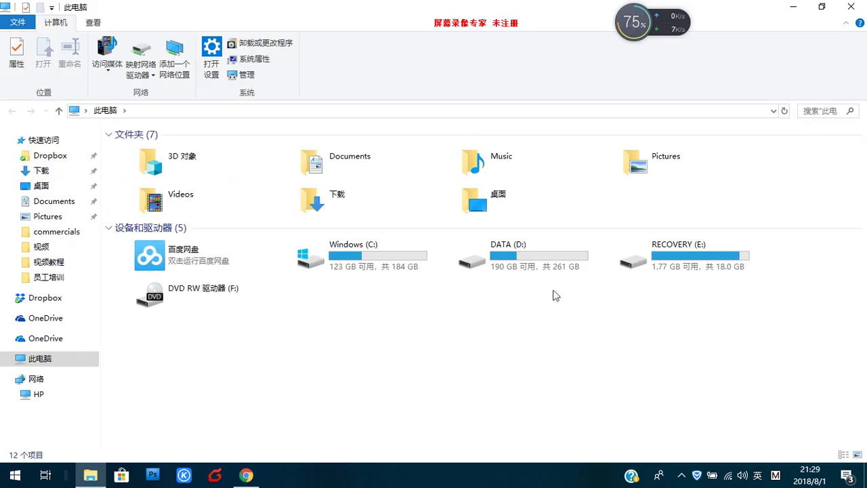
double_click(530, 248)
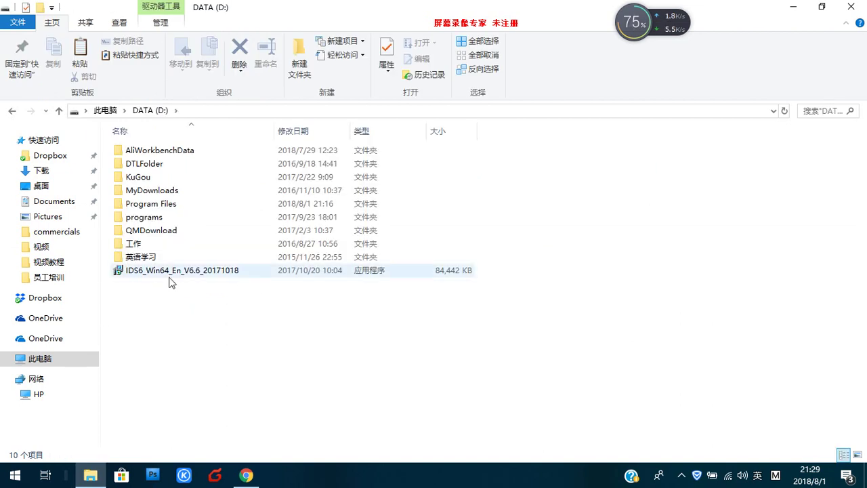
left_click(121, 274)
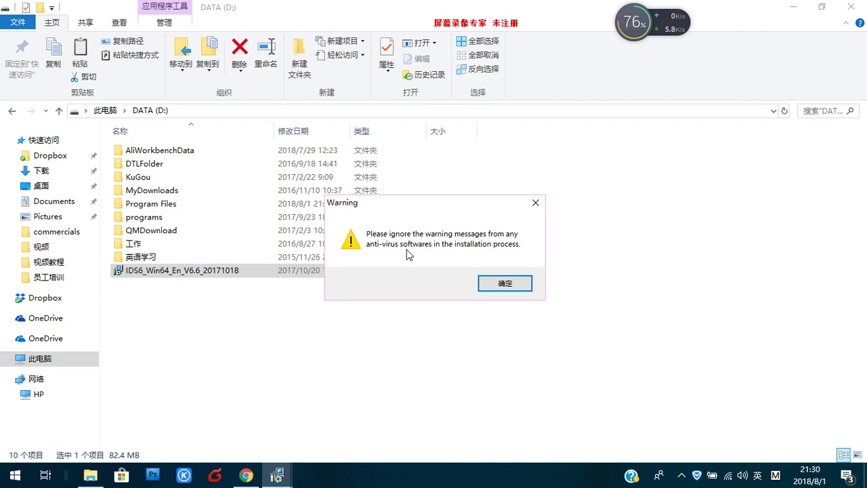
Step: Install iDSV6 into D:\Program Files\IDSV6 with desktop and Quick Launch icons
left_click(505, 284)
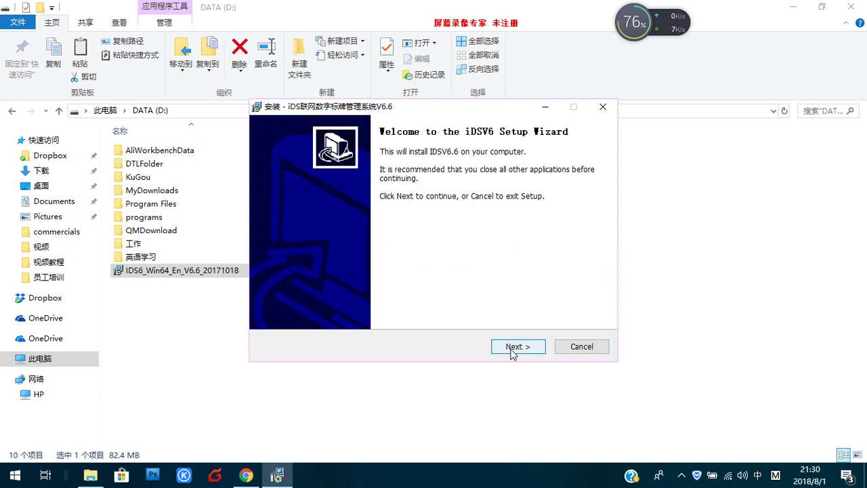
left_click(511, 350)
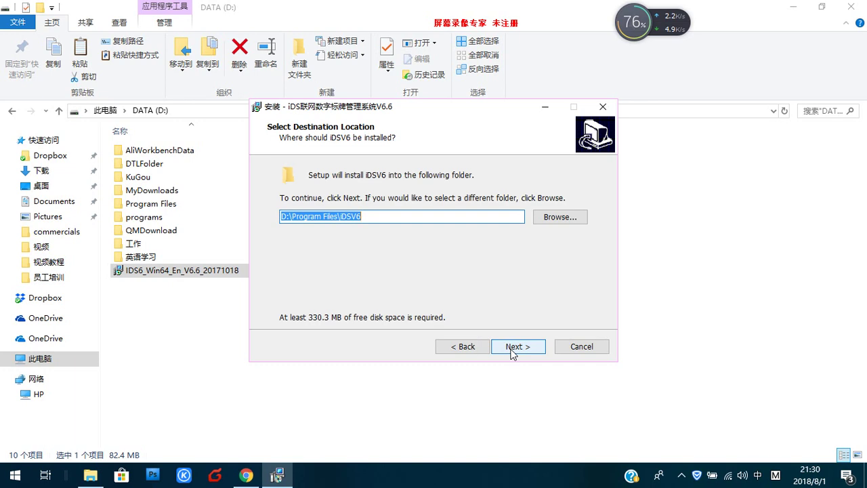
left_click(511, 350)
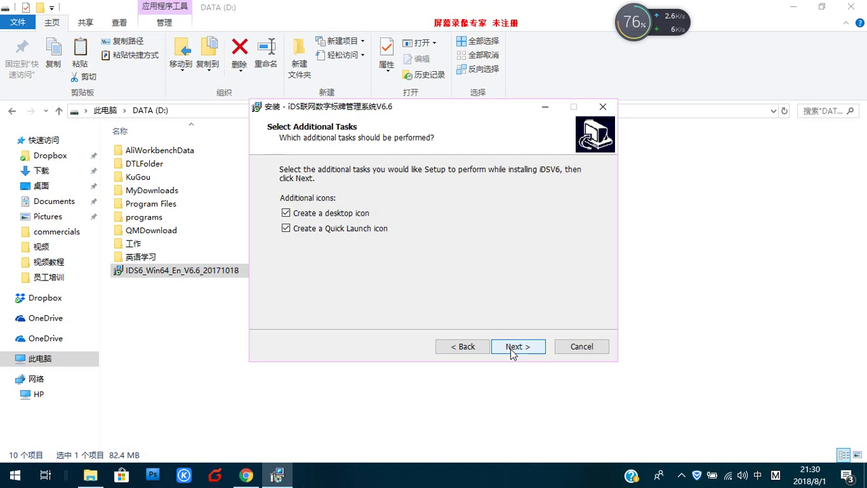
left_click(512, 350)
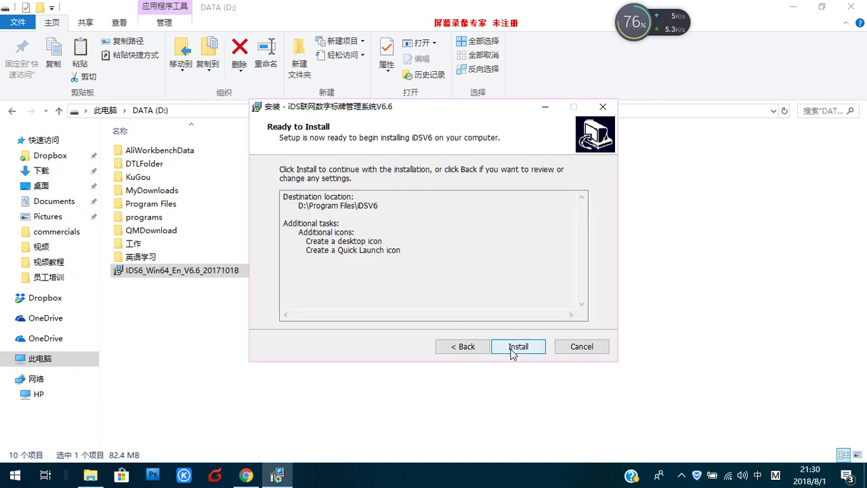
left_click(512, 350)
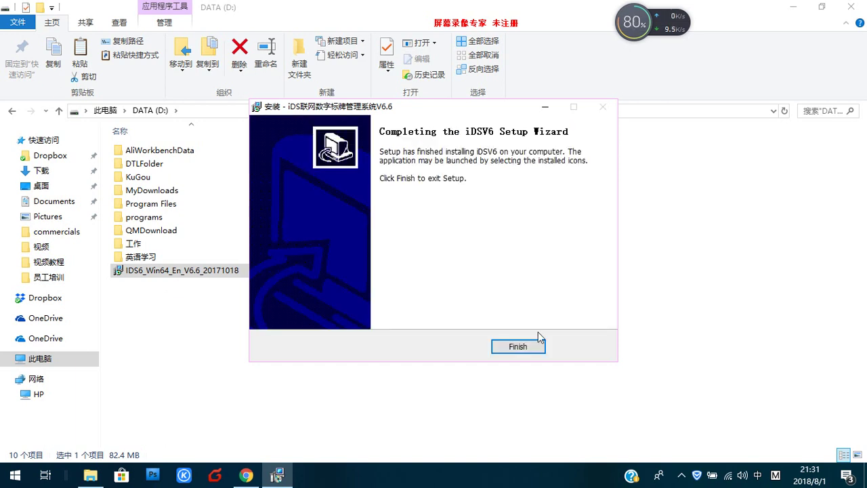
left_click(521, 347)
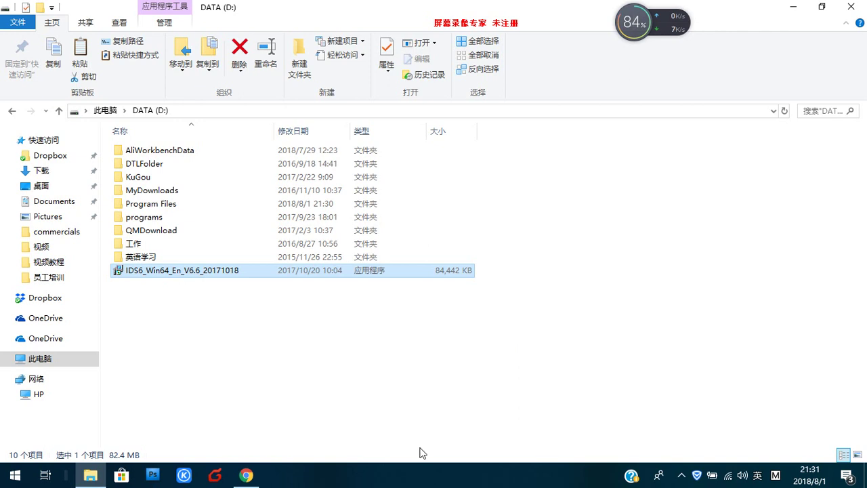
Step: Launch Setup iDSV6 from the iDSV6 group in the Start menu's app list
left_click(246, 476)
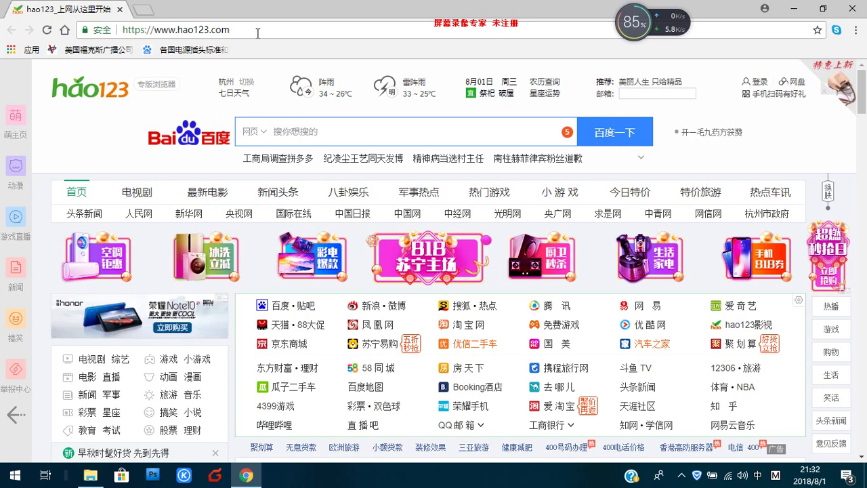
left_click(13, 477)
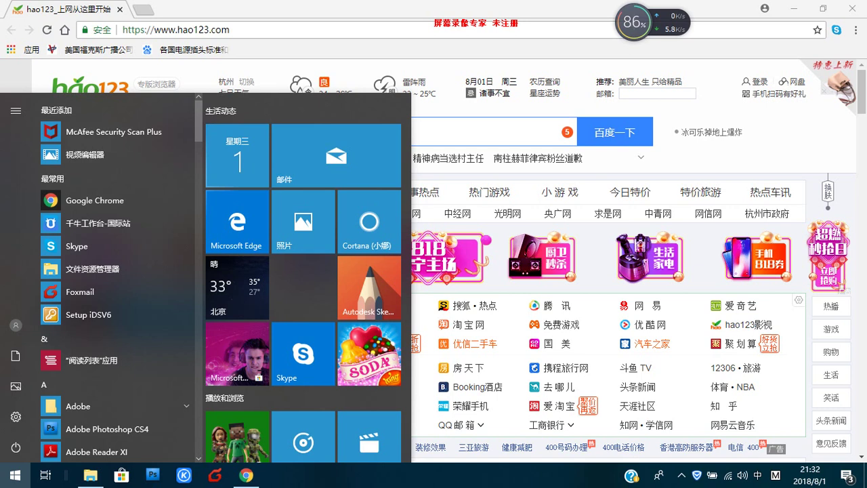
scroll(115, 278, "down", 5)
scroll(116, 278, "down", 3)
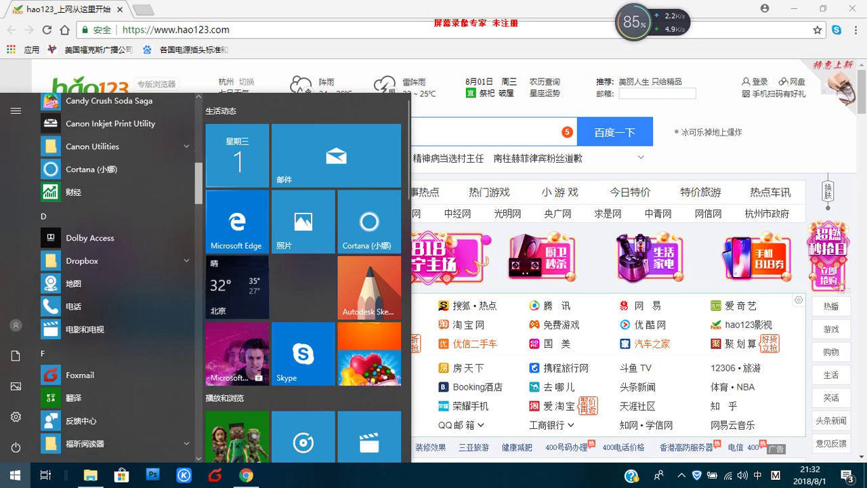
scroll(115, 277, "down", 3)
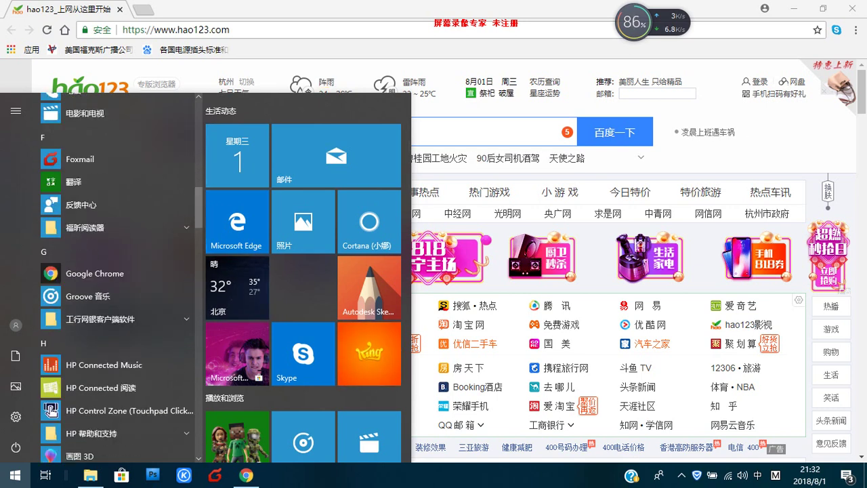
scroll(115, 319, "down", 3)
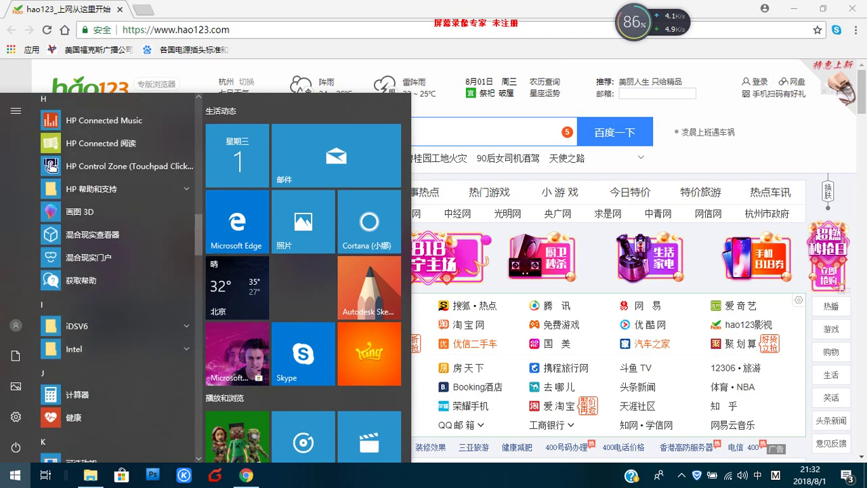
left_click(115, 326)
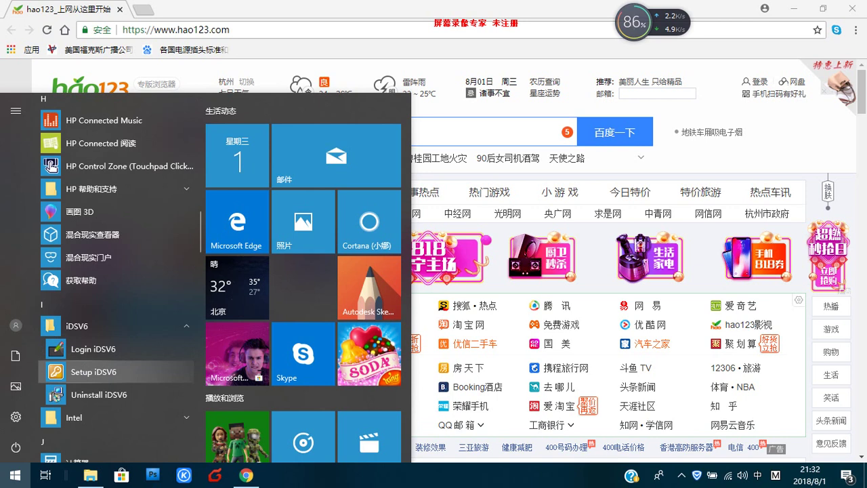
left_click(66, 377)
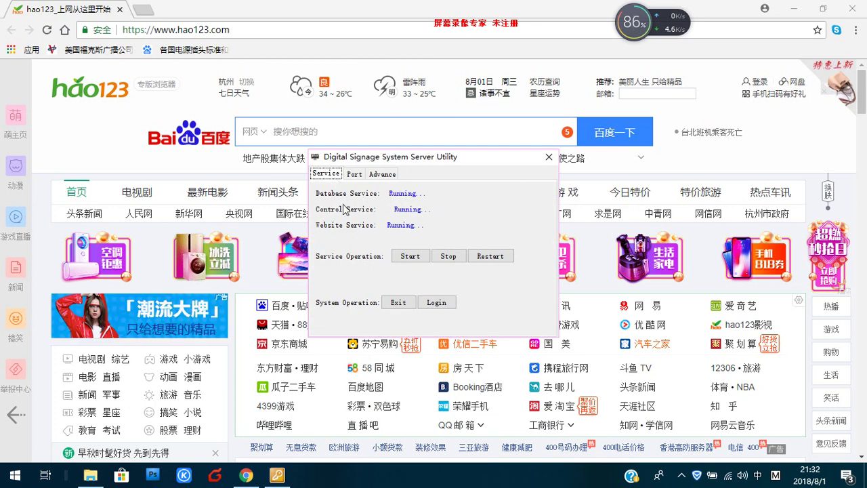
Step: Verify website port 80 and control port 9090 on the Port tab, then close the utility
left_click(353, 174)
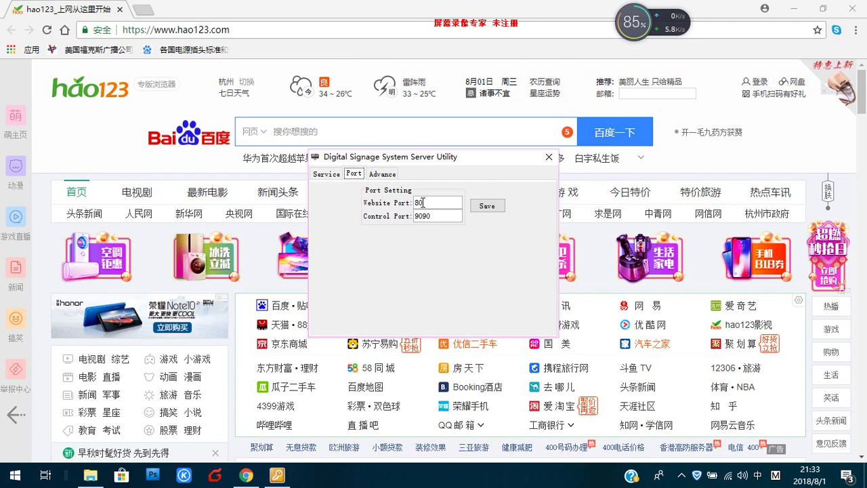
left_click(548, 157)
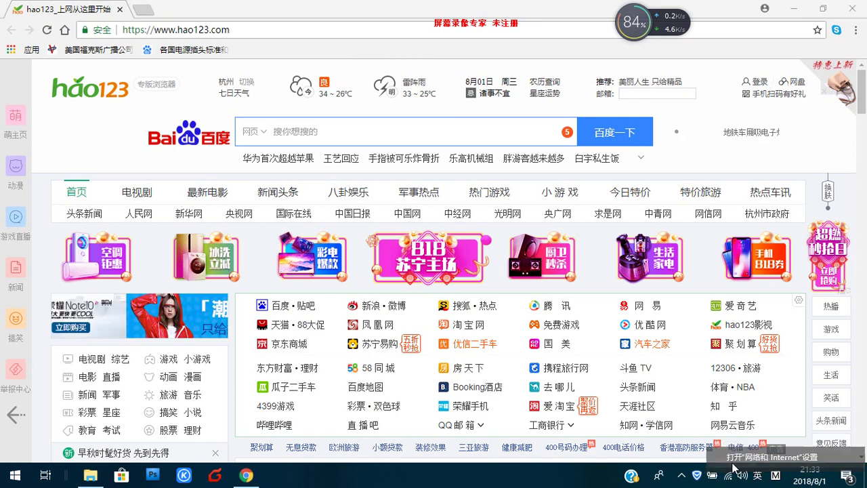
key("super+i")
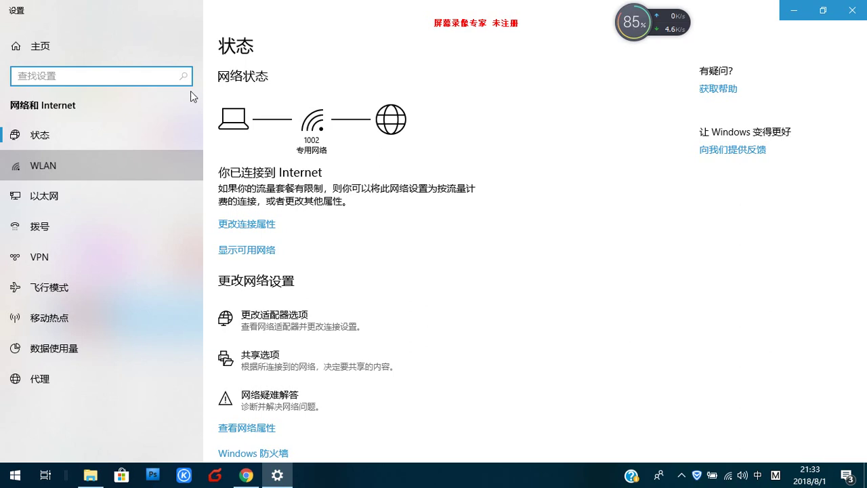
left_click(120, 168)
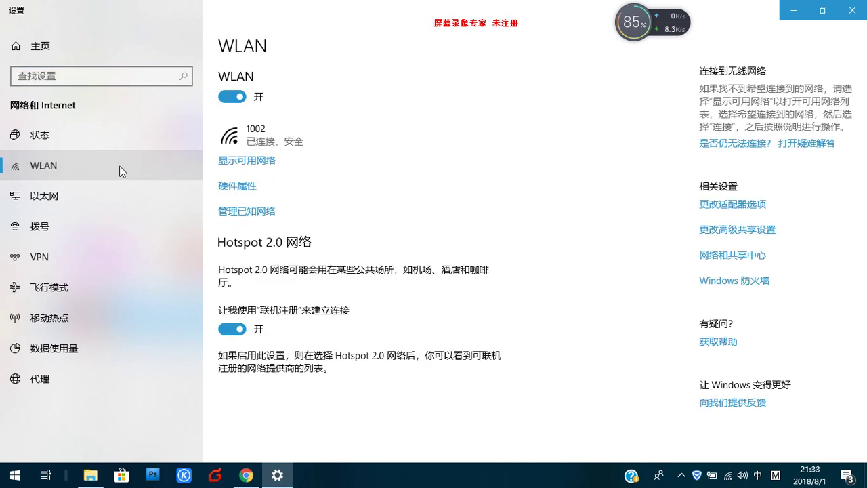
left_click(242, 139)
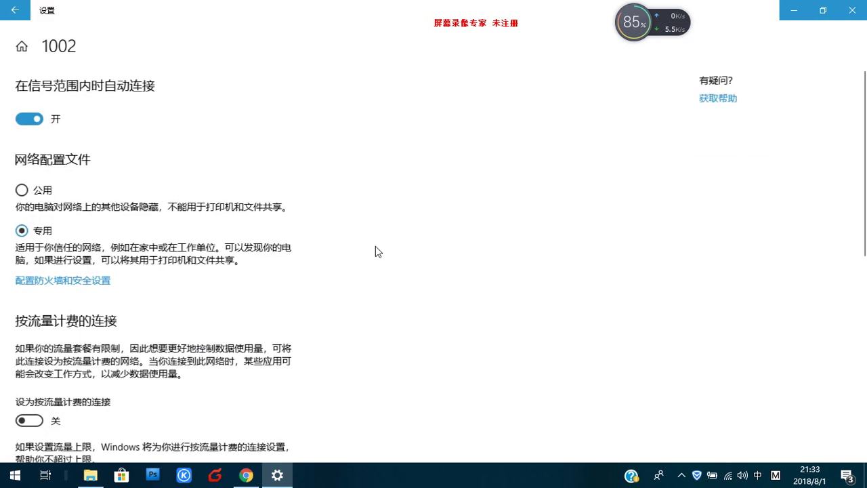
scroll(865, 345, "down", 6)
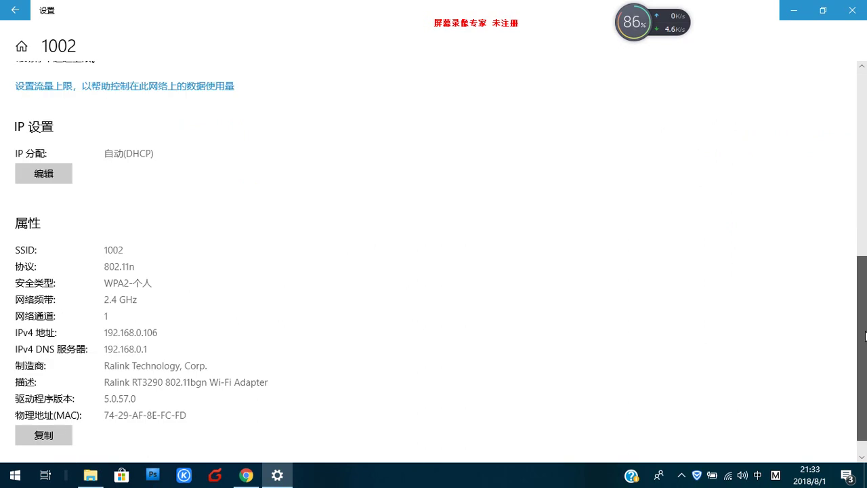
left_click_drag(866, 336, 866, 378)
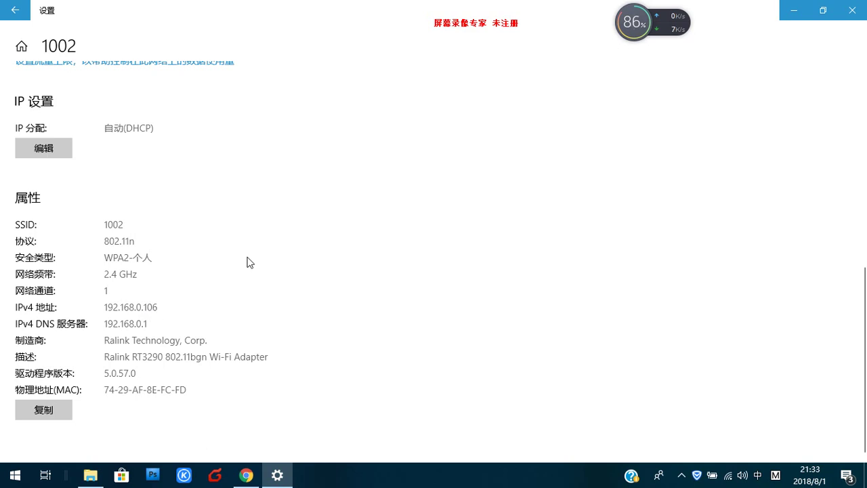
left_click(851, 10)
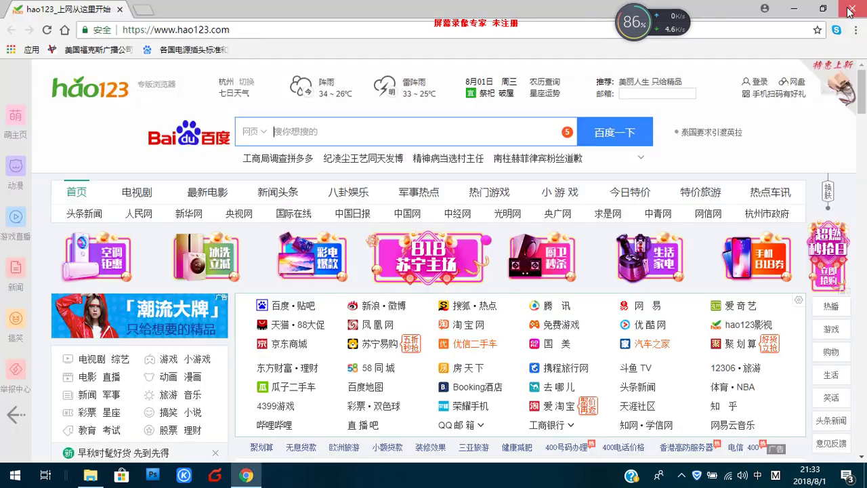
Step: Go to 192.168.0.106:80 in Chrome to reach the signage login page
key("alt+Tab")
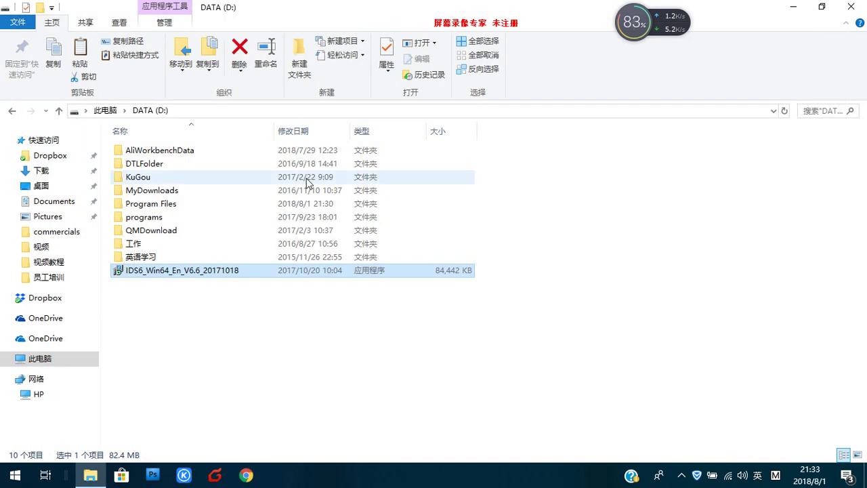
left_click(247, 477)
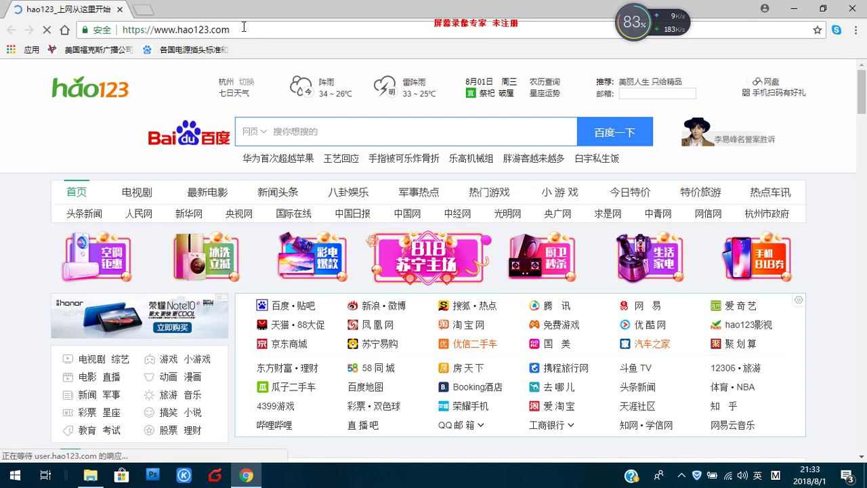
left_click(244, 28)
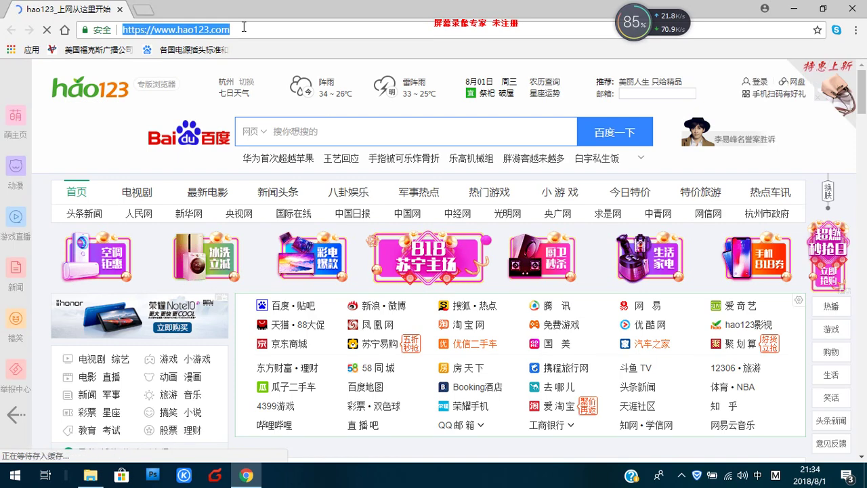
type("192.")
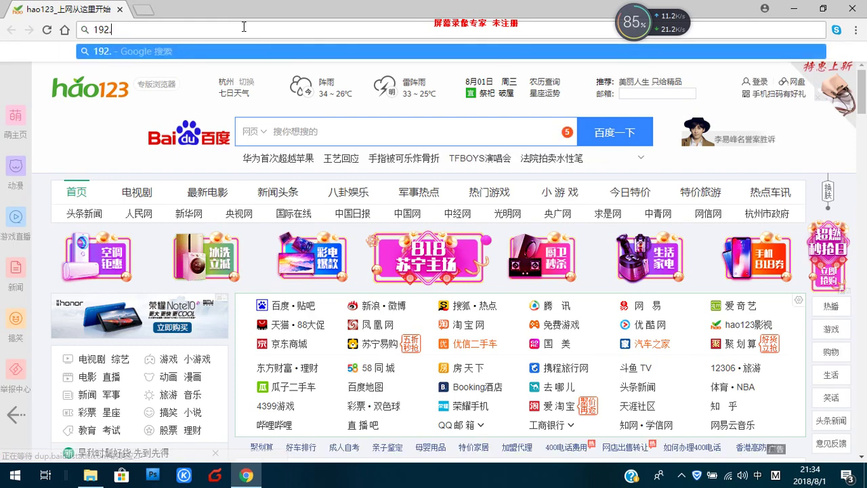
type("168.0.")
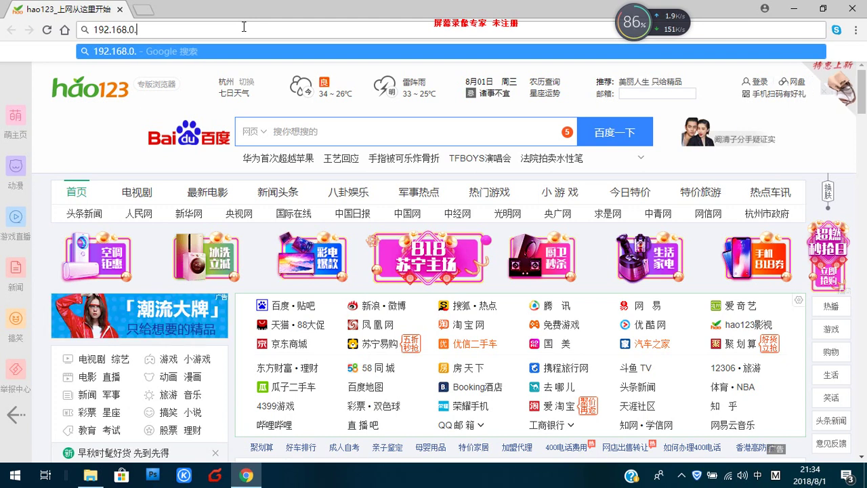
type("106")
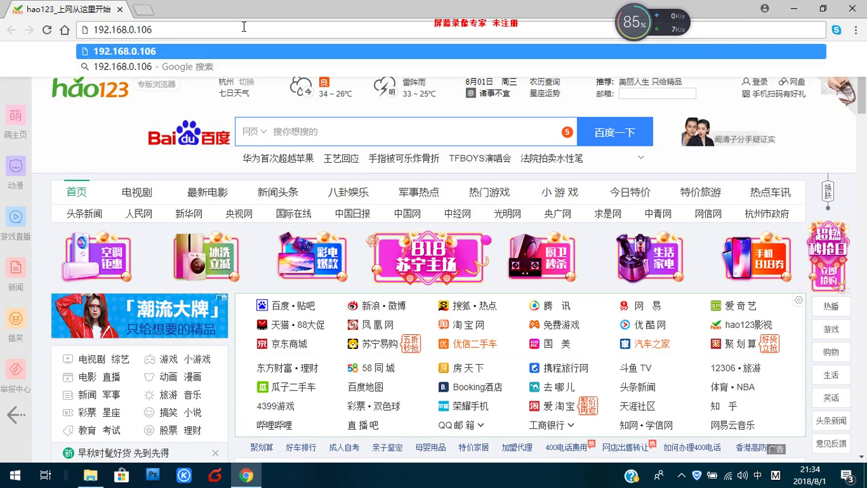
type(":")
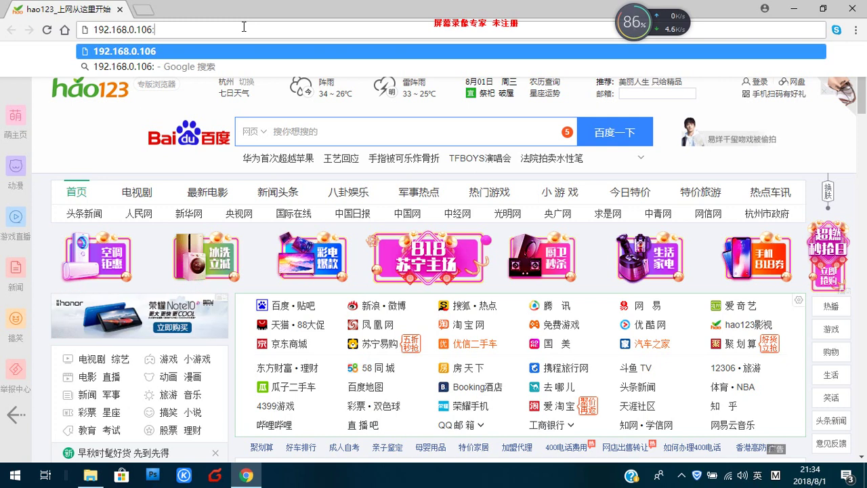
type("80")
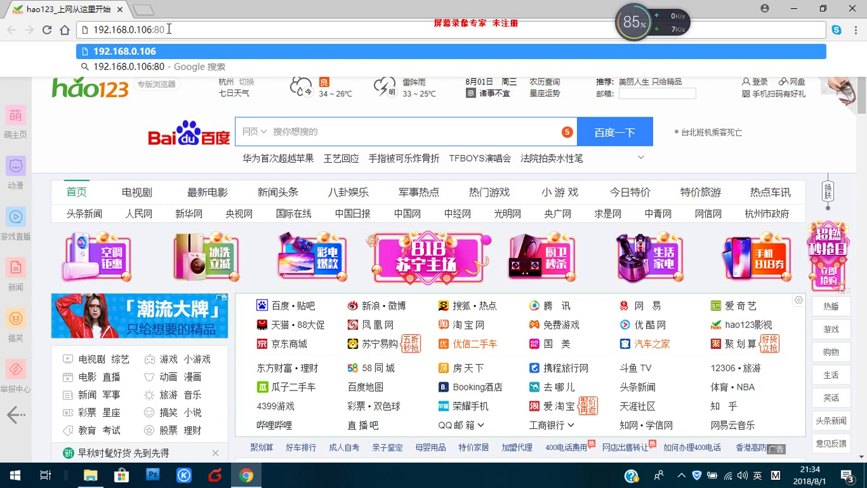
key("Return")
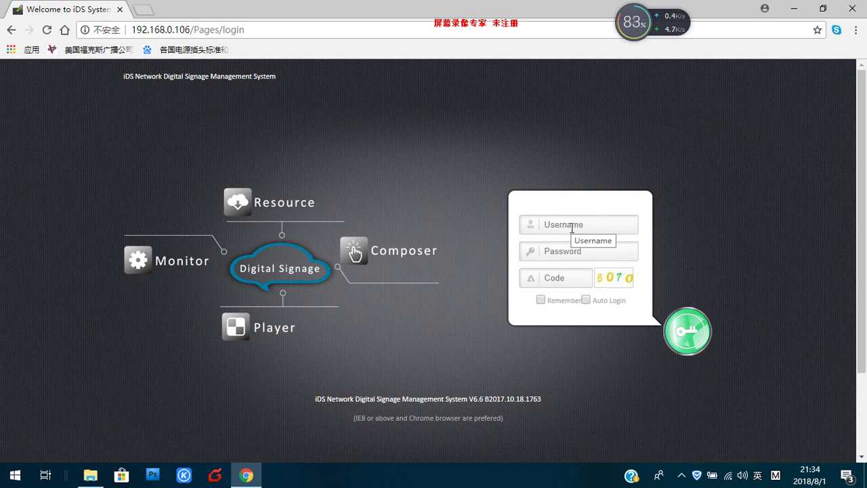
Step: Log in with the administrator username, password and the displayed verification code
left_click(566, 225)
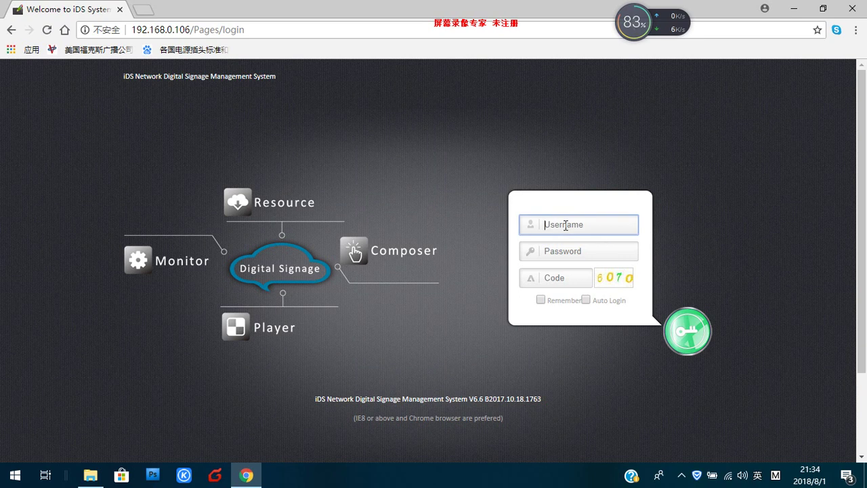
type("d")
type("dmin")
left_click(553, 250)
type("ad")
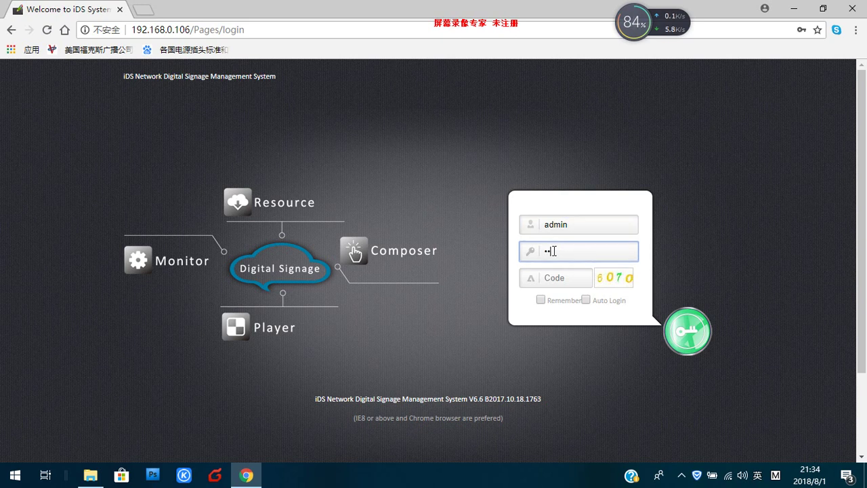
type("min")
left_click(553, 277)
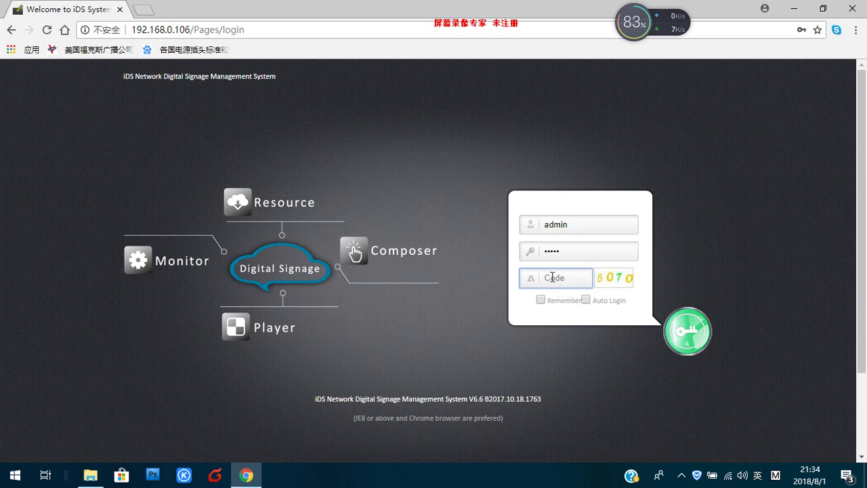
type("6070")
left_click(695, 331)
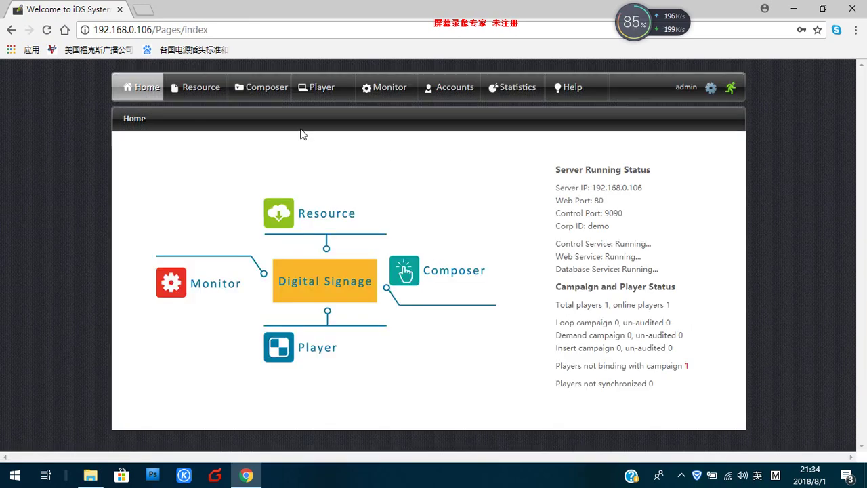
Step: Open the Change password dialog and close it without changing the password
left_click(710, 88)
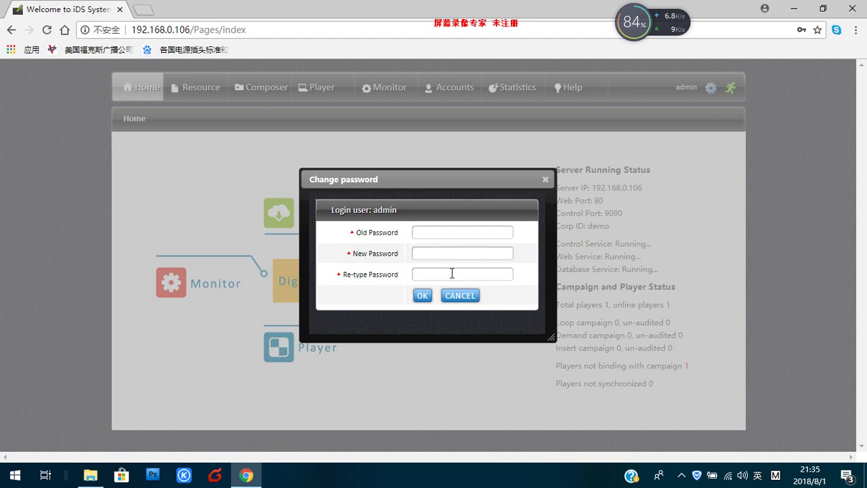
left_click(545, 179)
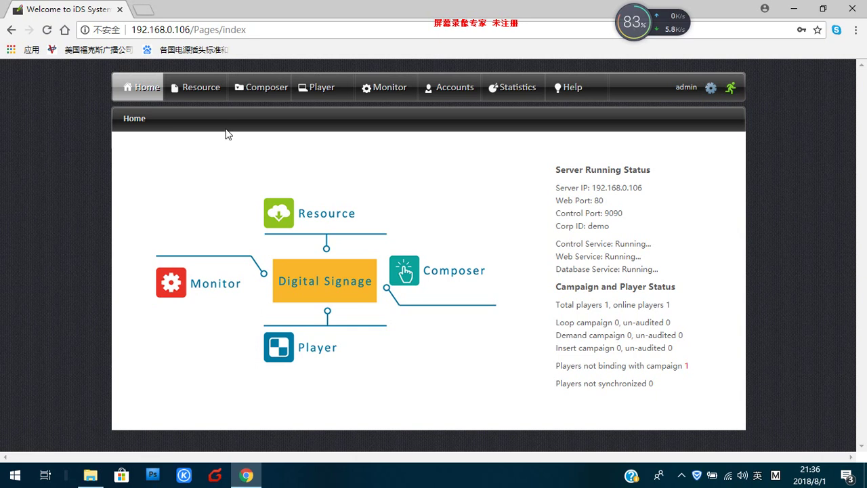
Step: In the Resource library, create an images folder under Root Folder
left_click(200, 97)
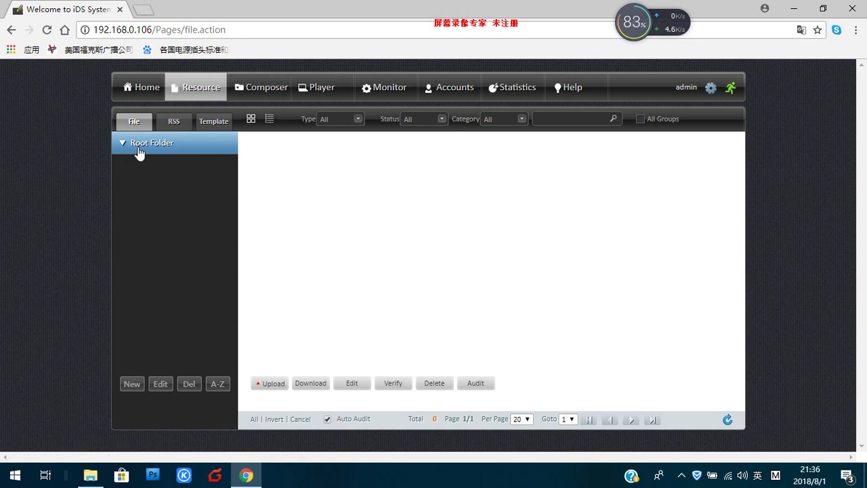
left_click(132, 385)
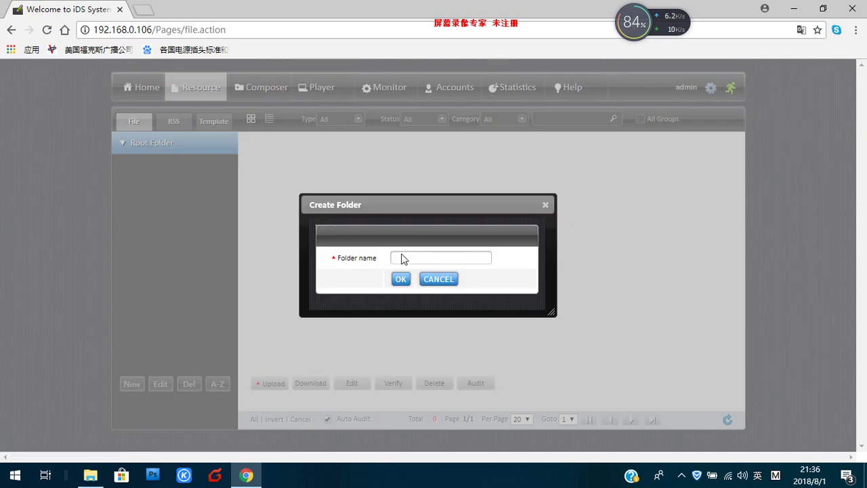
left_click(402, 257)
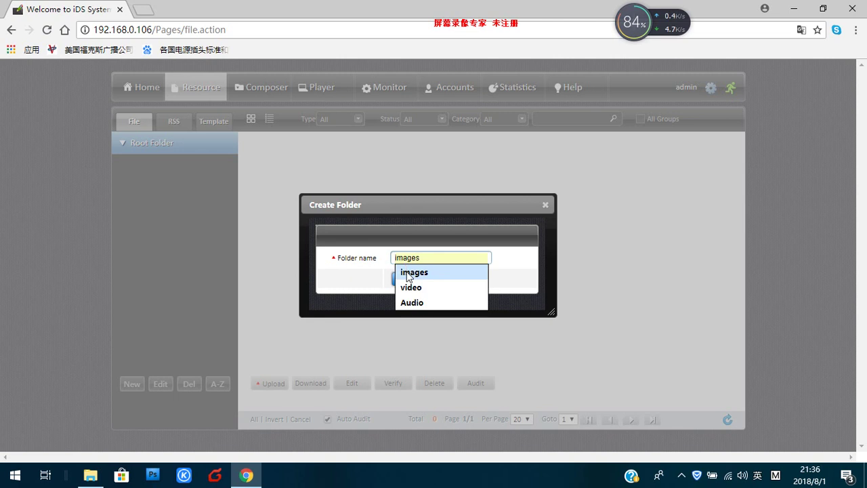
left_click(410, 272)
left_click(400, 279)
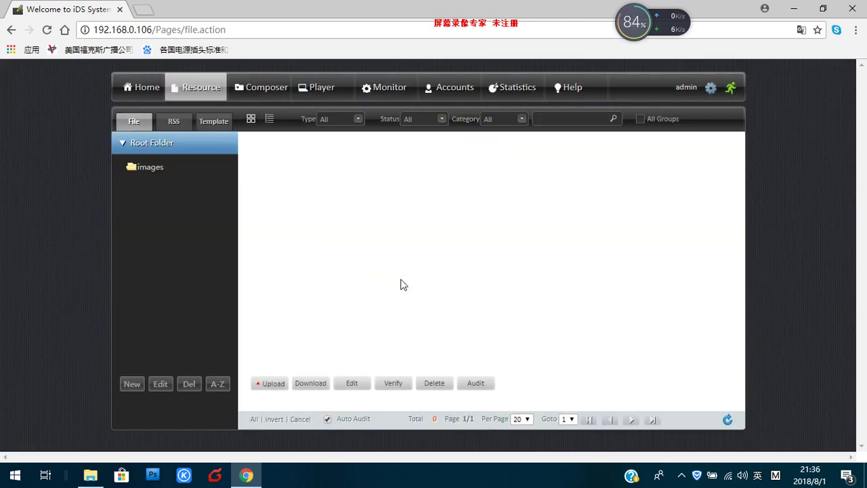
Step: Add video and Audio folders under Root Folder, then select the images folder
left_click(131, 391)
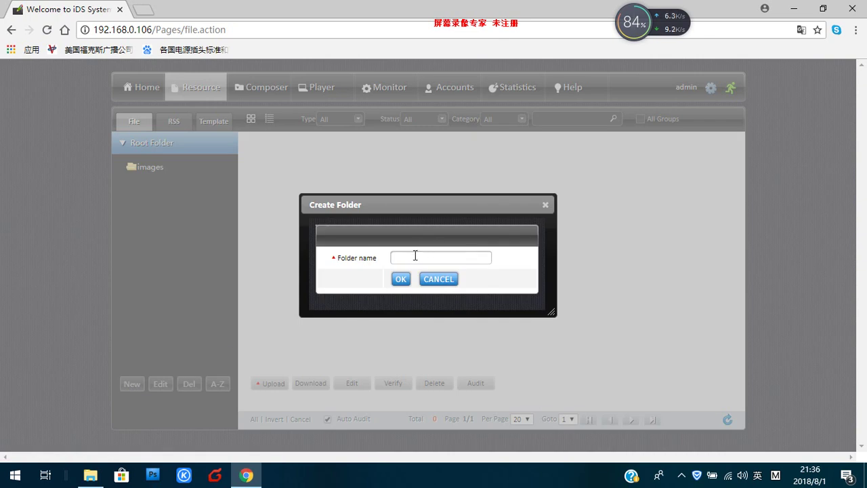
left_click(415, 255)
left_click(412, 287)
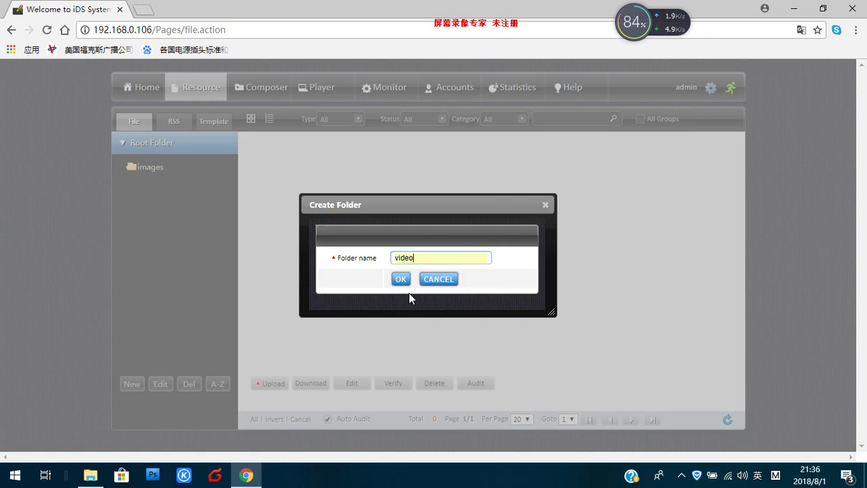
left_click(402, 280)
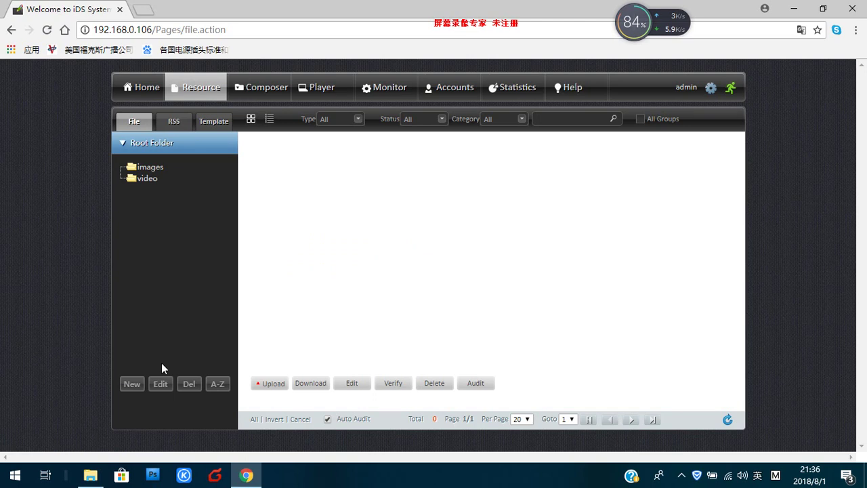
left_click(132, 385)
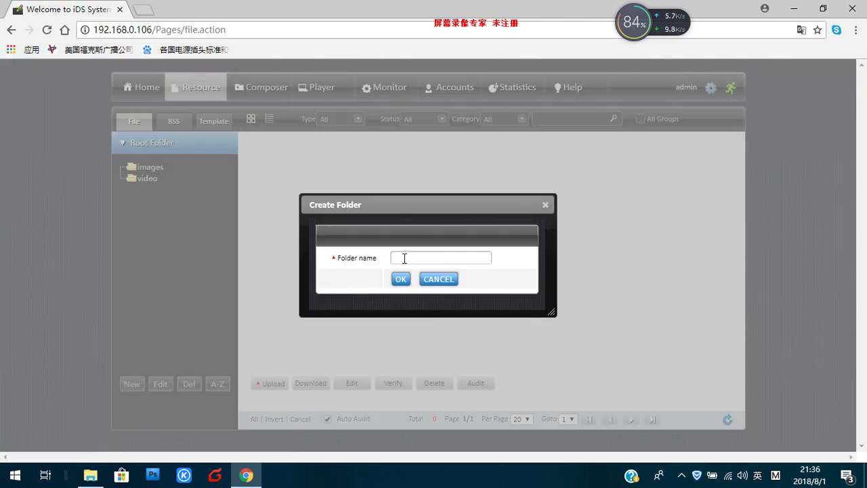
left_click(403, 258)
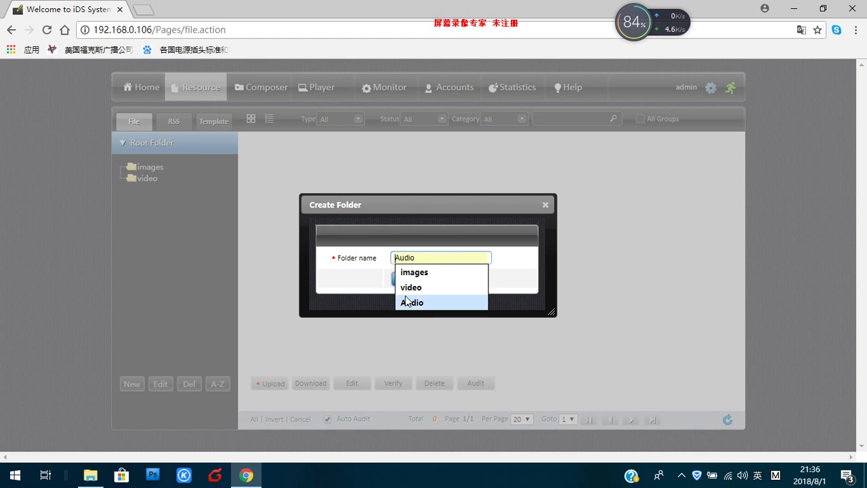
left_click(408, 302)
left_click(400, 284)
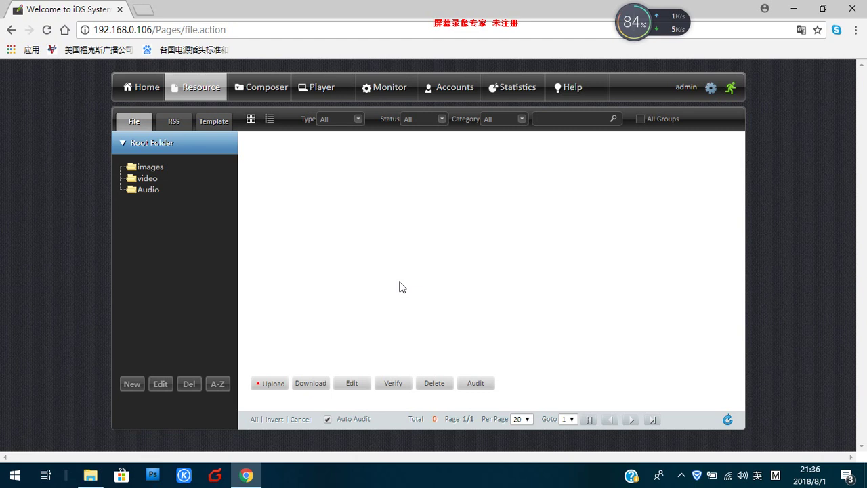
left_click(153, 167)
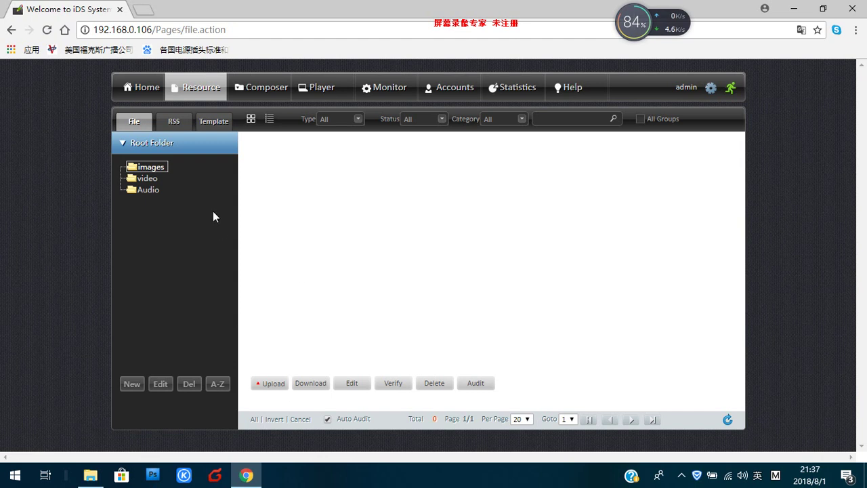
Step: Upload Q300.JPG and Q300M.JPG into the images folder, then select the video folder
left_click(268, 384)
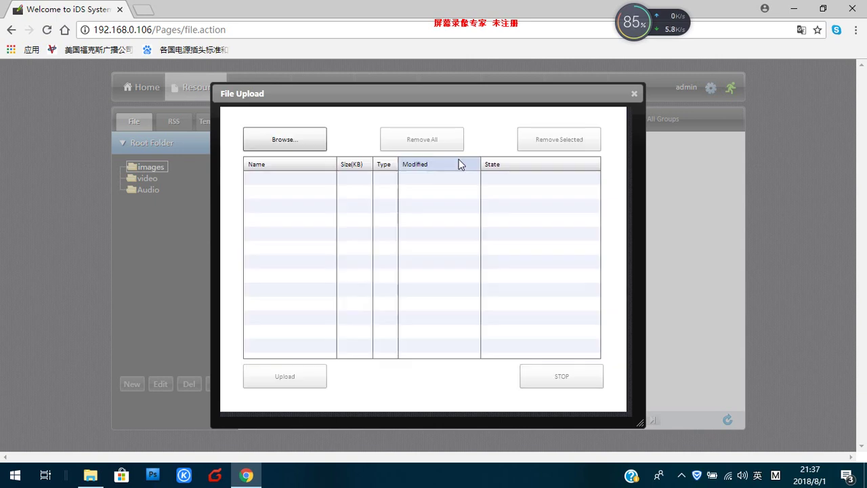
left_click(295, 144)
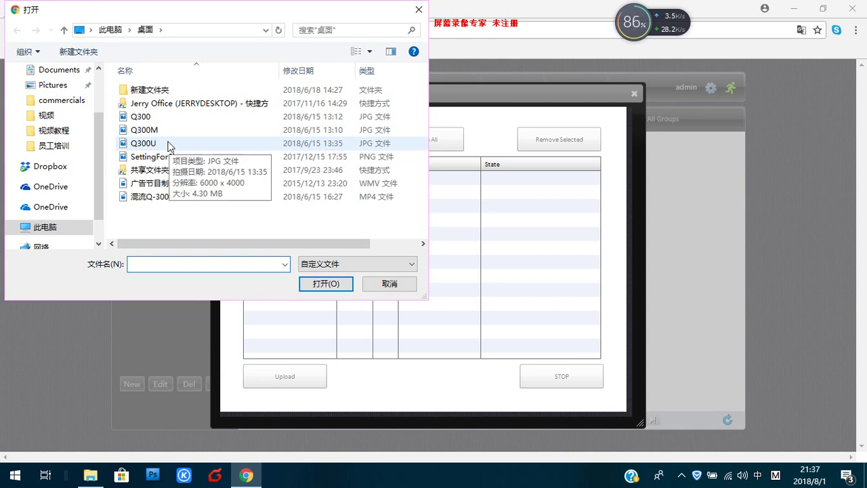
left_click(184, 119)
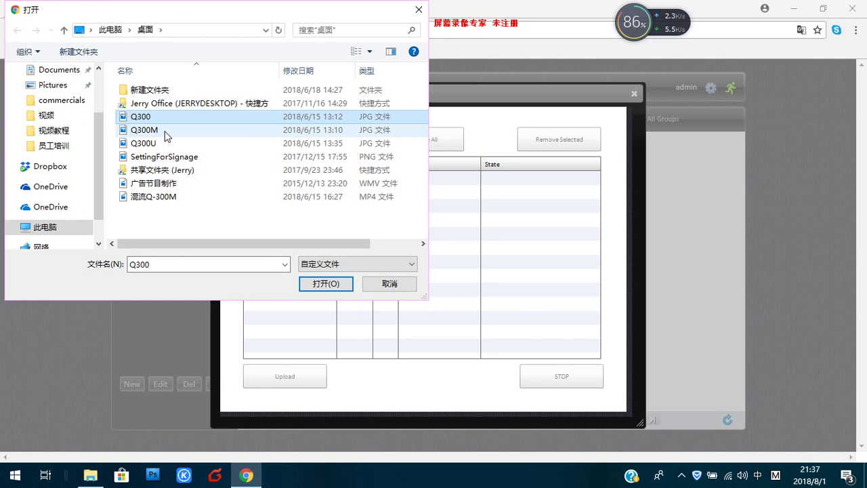
left_click(167, 135, "ctrl")
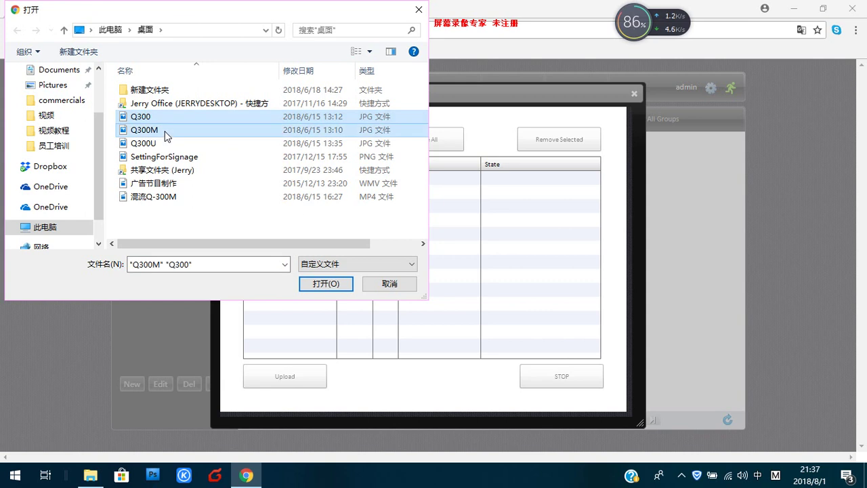
left_click(318, 282)
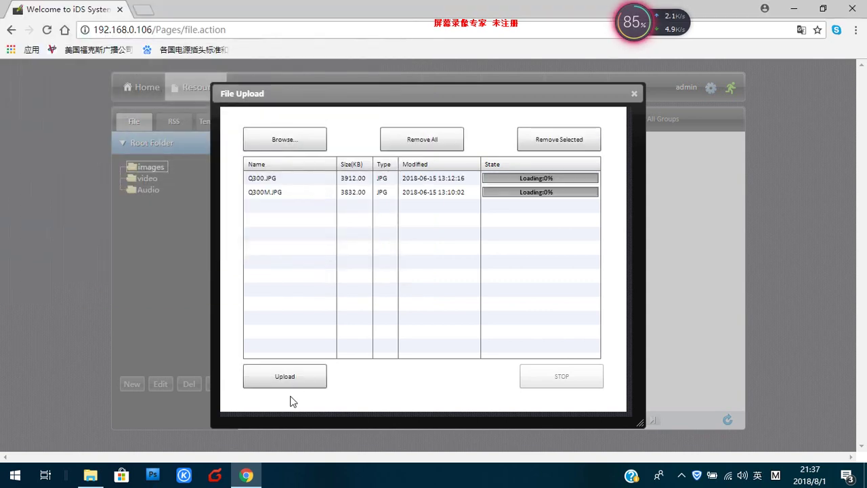
left_click(286, 381)
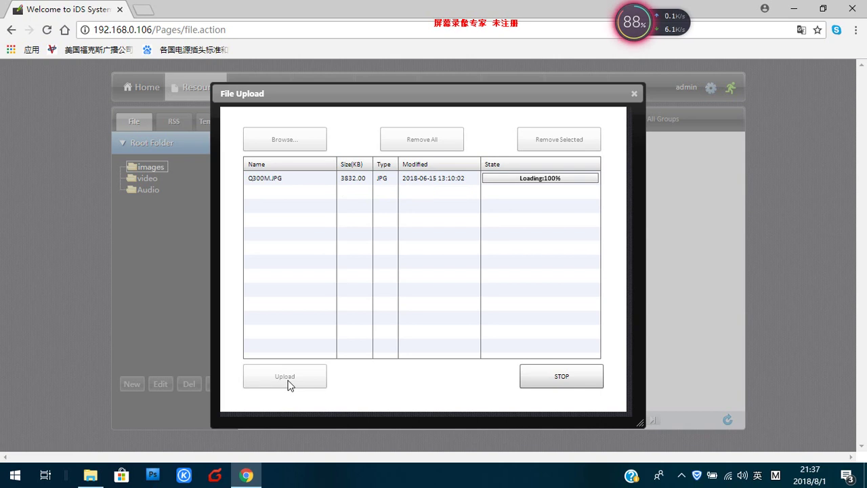
left_click(633, 94)
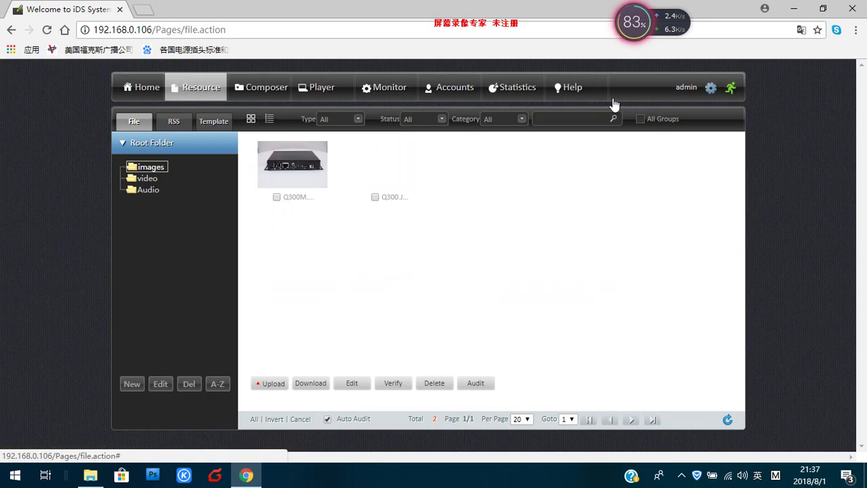
left_click(147, 179)
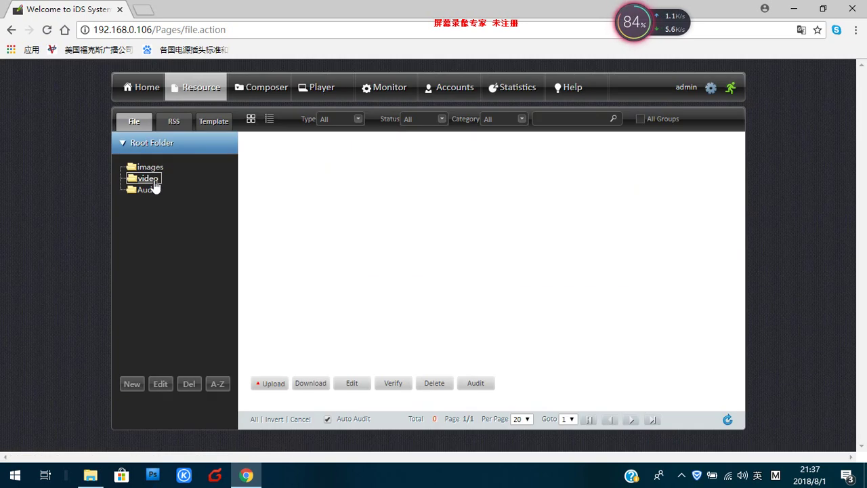
Step: Browse for 混流Q-300M.mp4 and upload it into the video folder
left_click(273, 384)
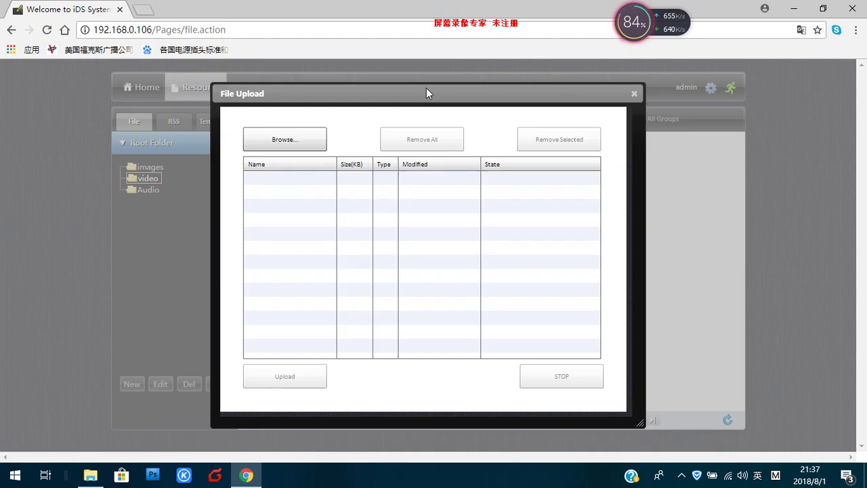
left_click(294, 144)
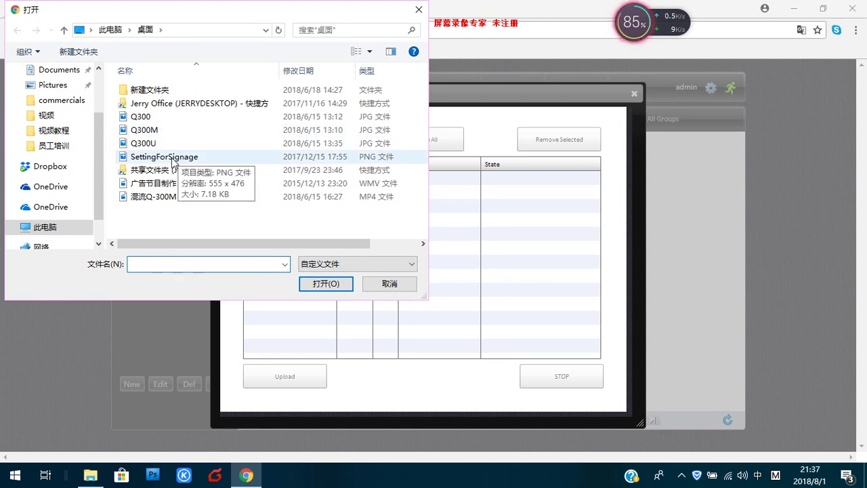
left_click(158, 203)
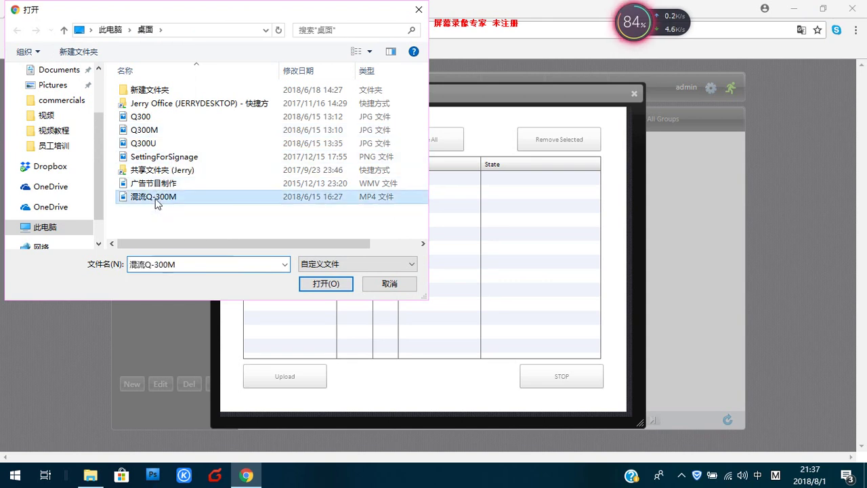
left_click(315, 284)
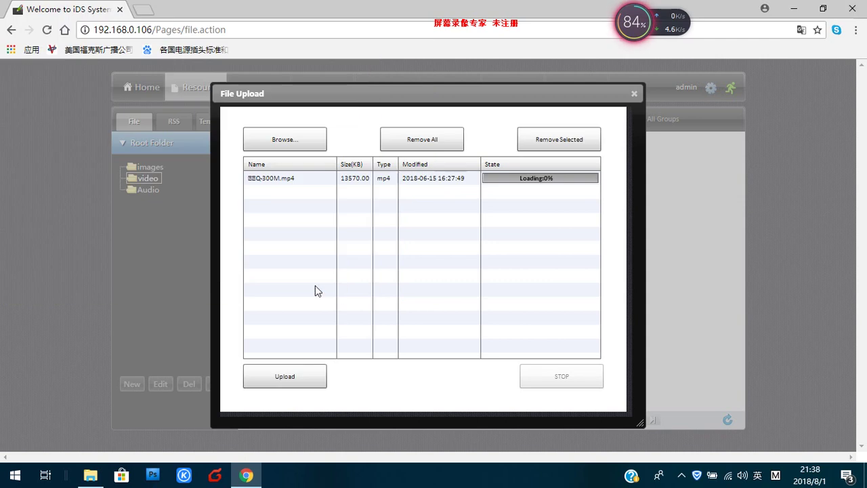
left_click(284, 374)
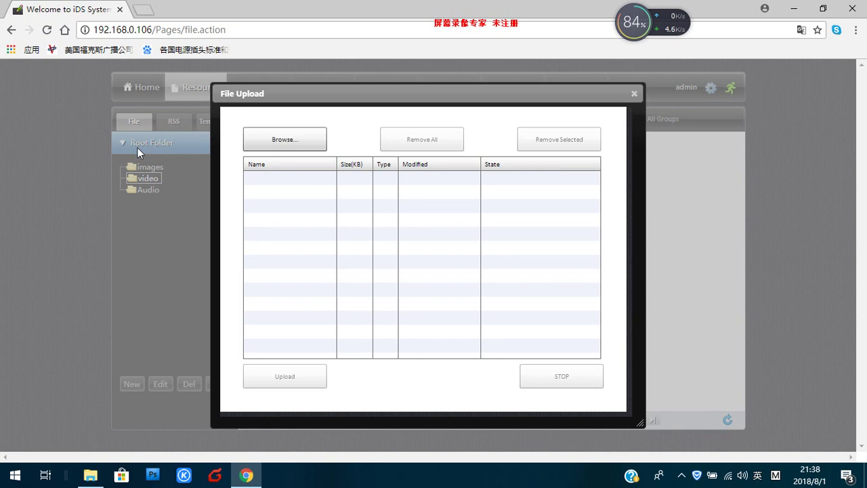
left_click(634, 94)
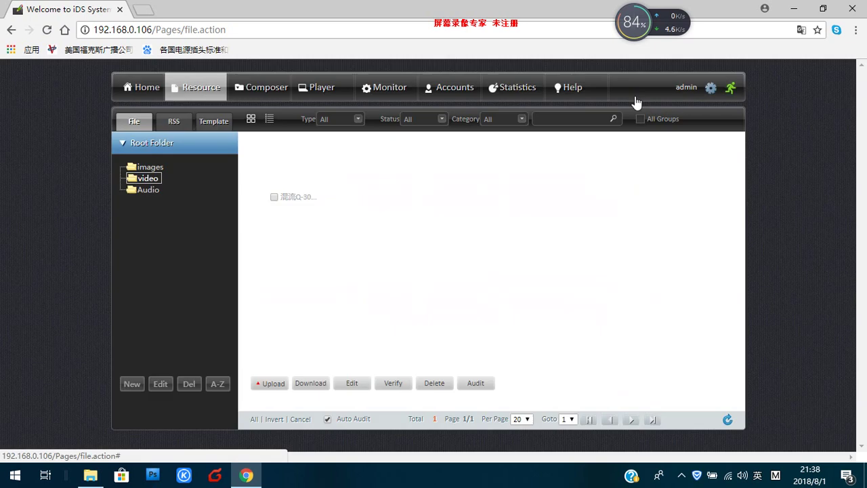
Step: Create a new RSS feed named BBC in the RSS resources
left_click(175, 123)
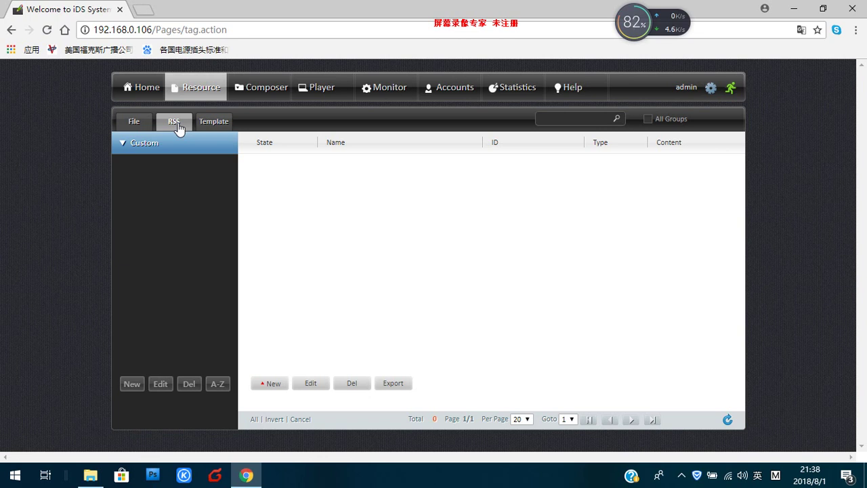
left_click(273, 383)
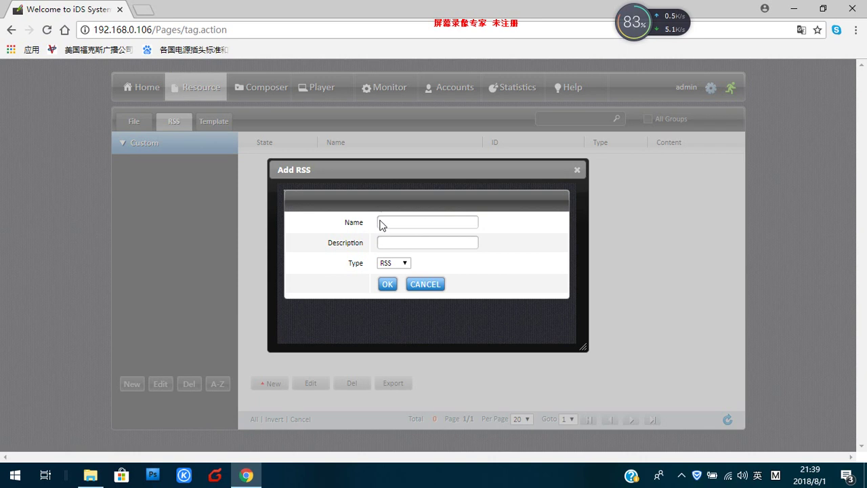
left_click(387, 226)
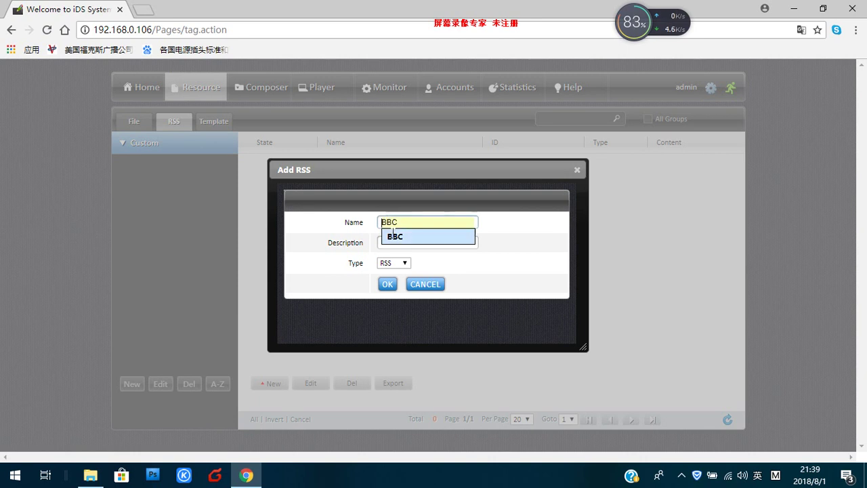
left_click(394, 237)
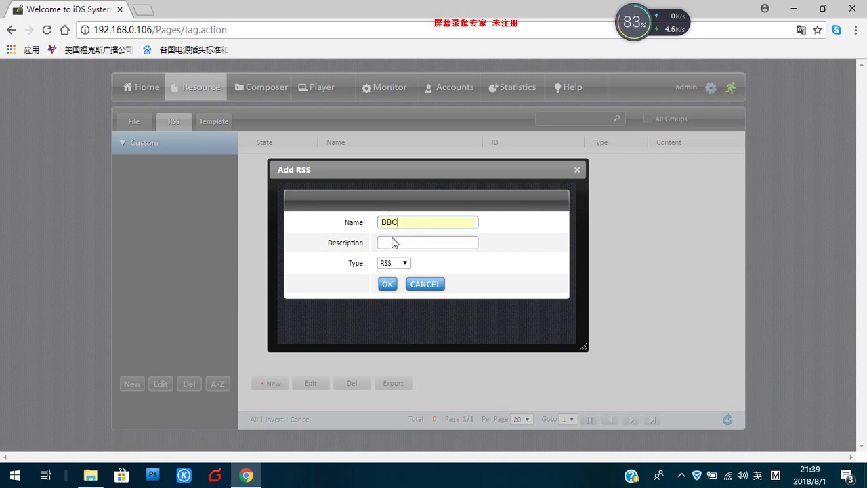
left_click(388, 285)
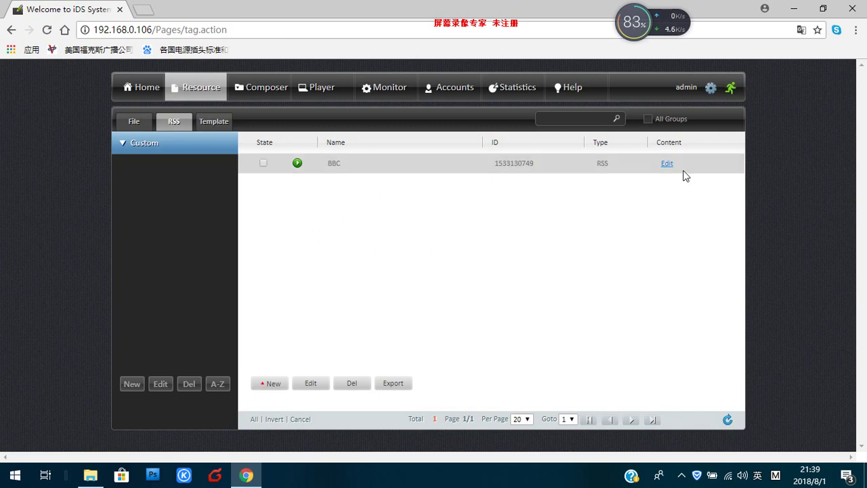
Step: Open the BBC feed's URL list and back out without adding any URL
left_click(667, 164)
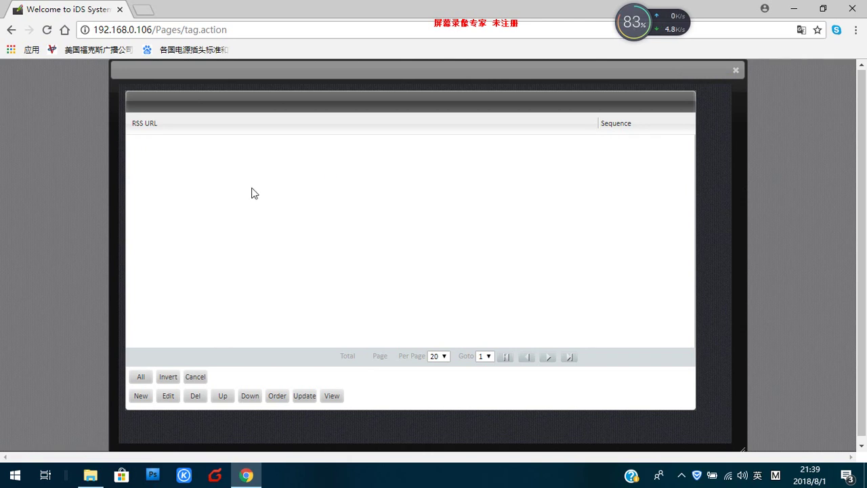
left_click(140, 397)
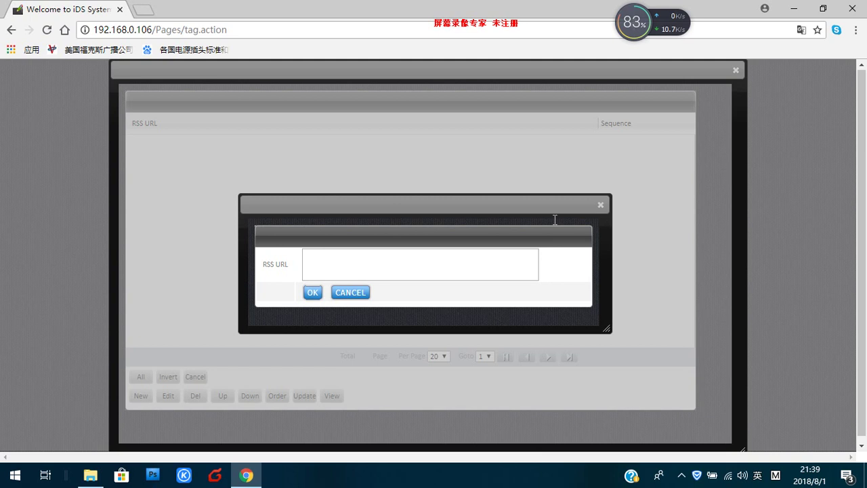
left_click(600, 205)
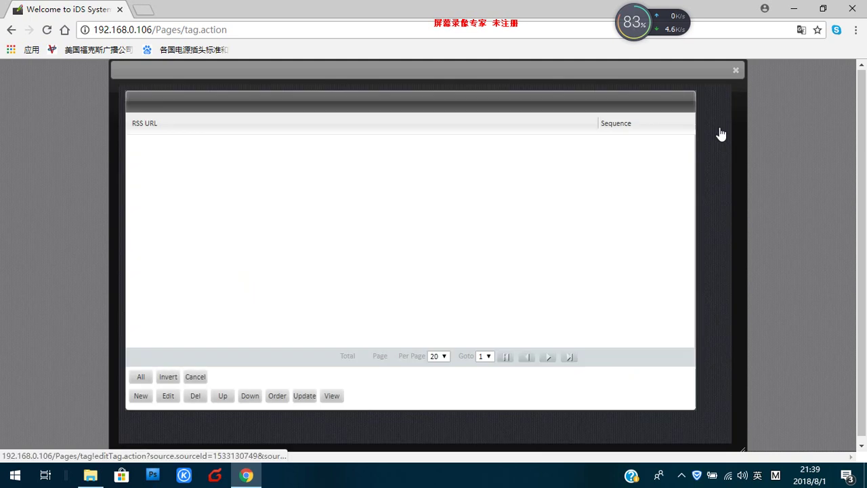
left_click(736, 71)
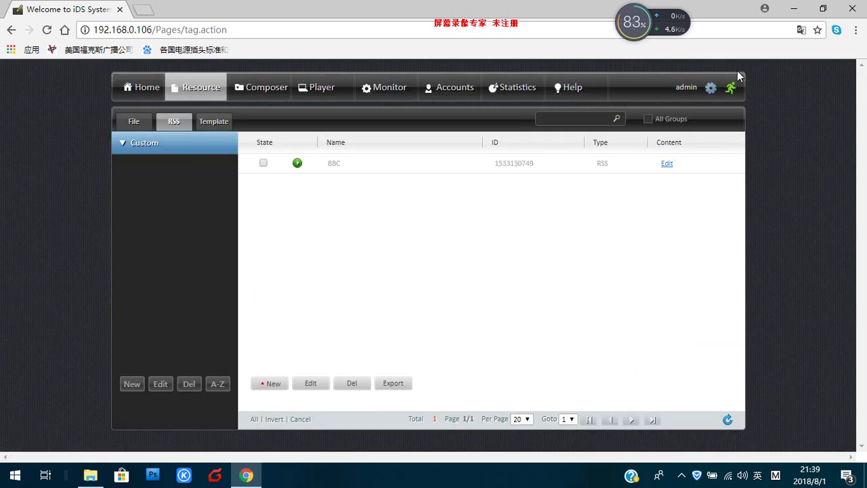
Step: Begin a new template named MENU with template value Test, resolution left at 1920x1080
left_click(207, 129)
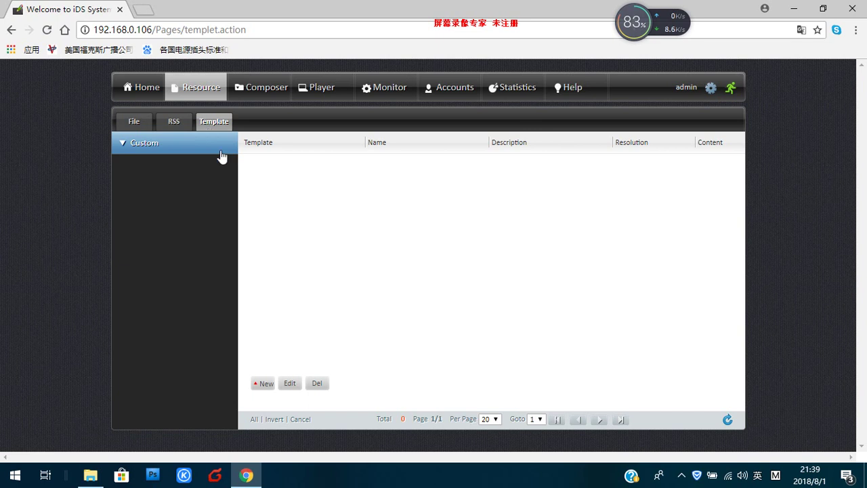
left_click(264, 384)
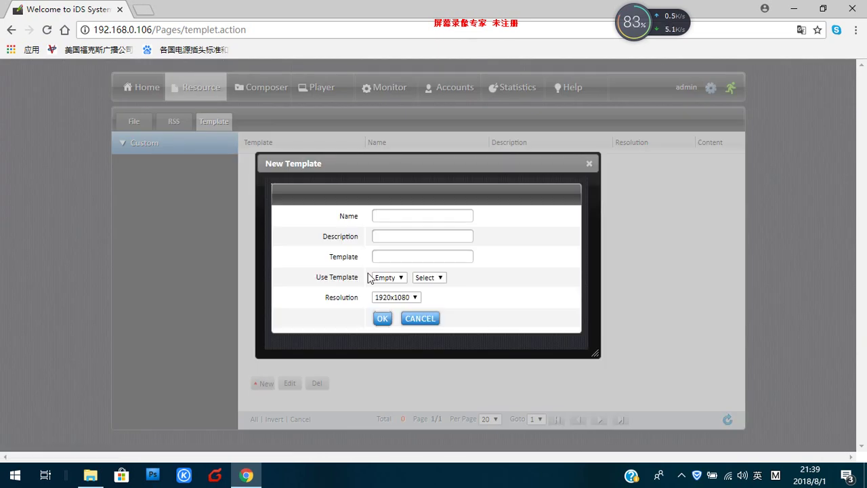
left_click(391, 216)
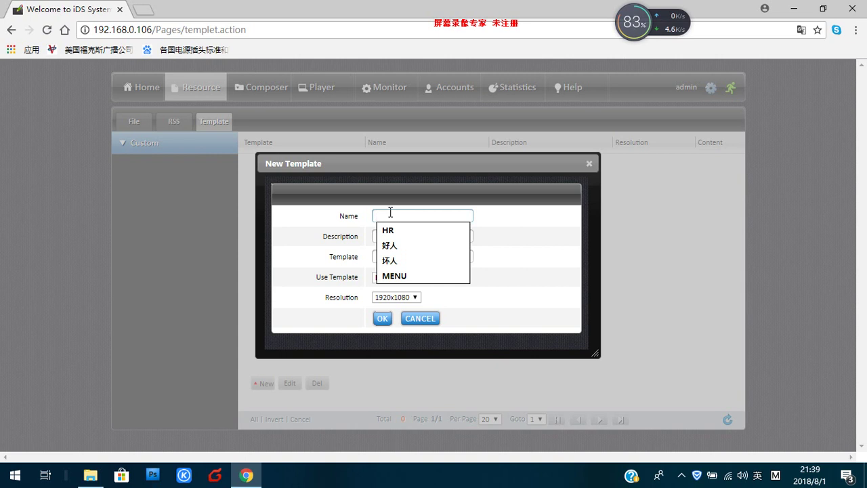
left_click(402, 275)
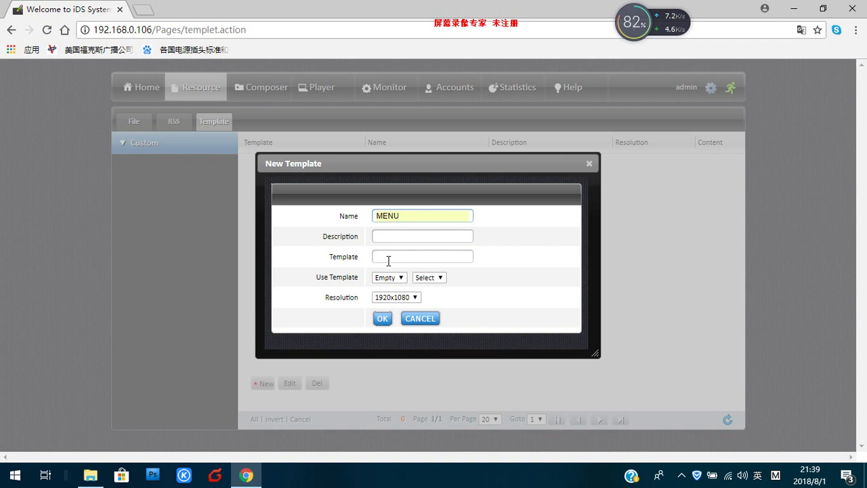
left_click(388, 259)
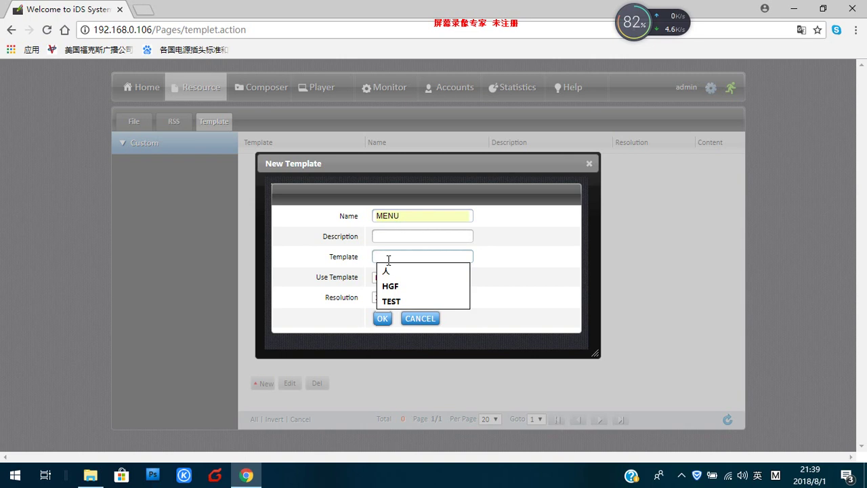
type("Test")
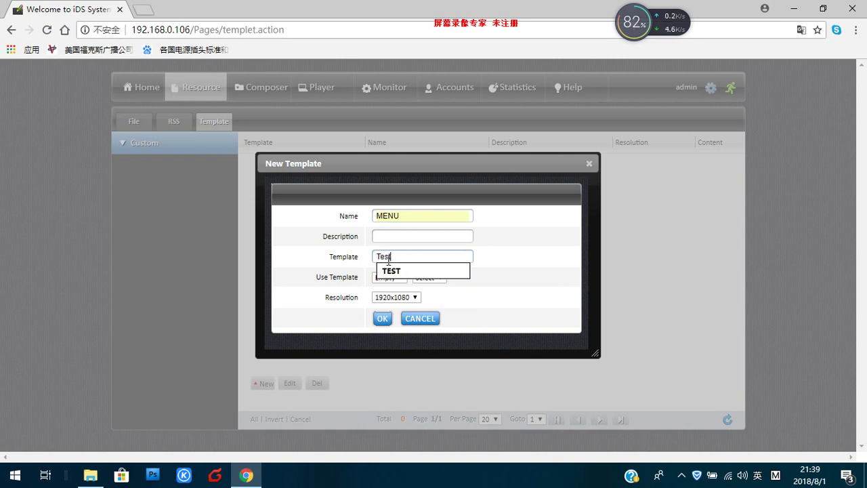
left_click(513, 264)
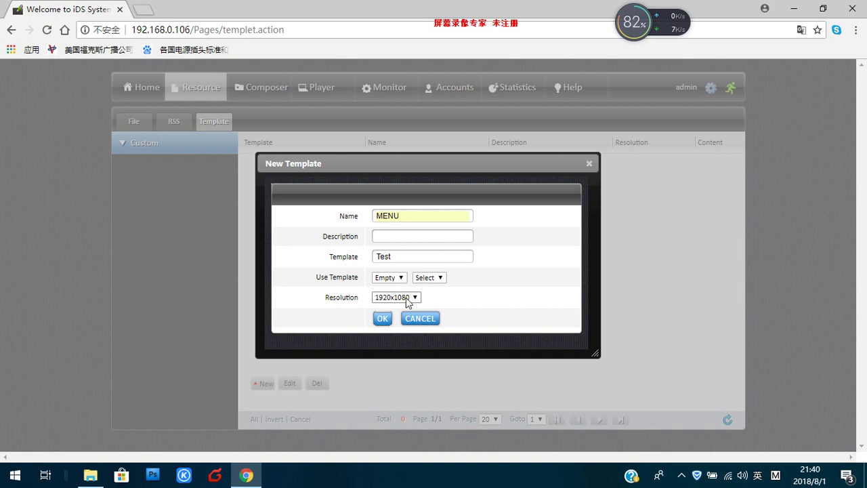
Step: Set the MENU template's resolution to 1080x1920 portrait and confirm its creation
left_click(408, 301)
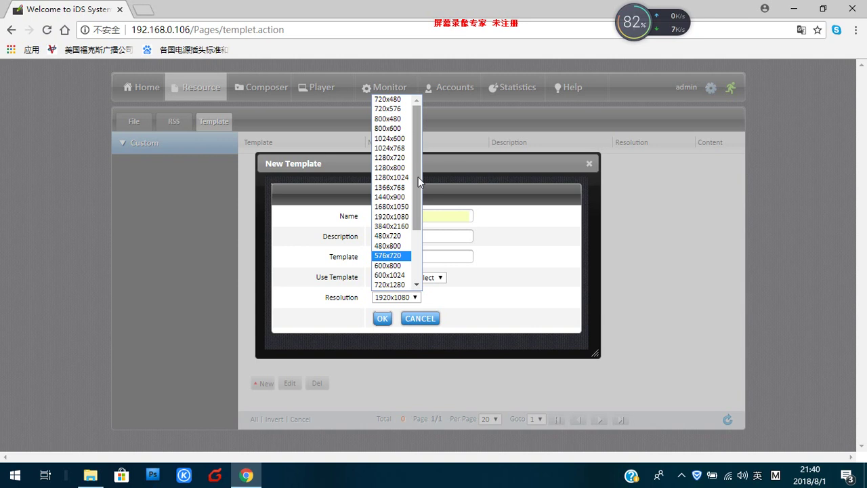
mouse_move(418, 185)
left_mouse_down()
mouse_move(416, 230)
mouse_move(417, 175)
left_mouse_up()
left_click_drag(417, 175, 418, 150)
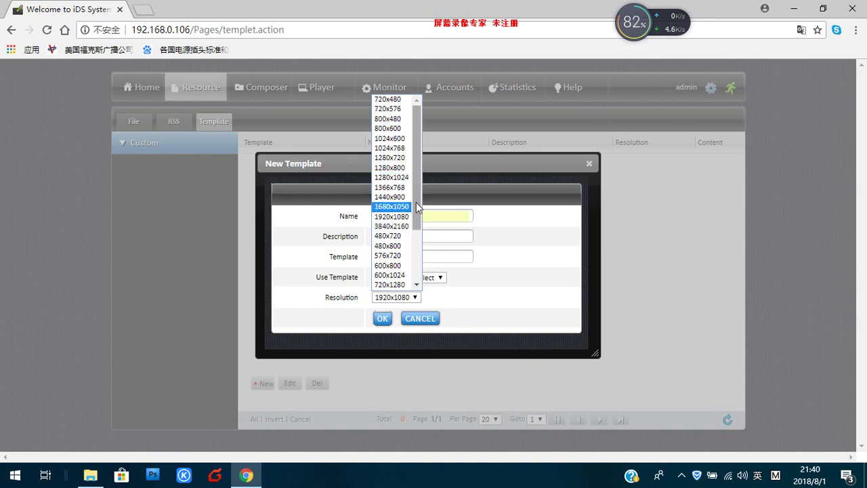
left_click_drag(418, 209, 419, 260)
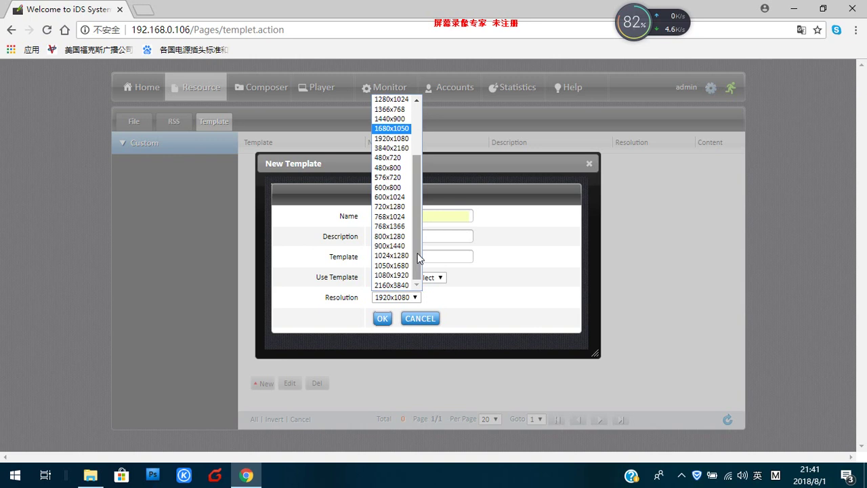
left_click(386, 276)
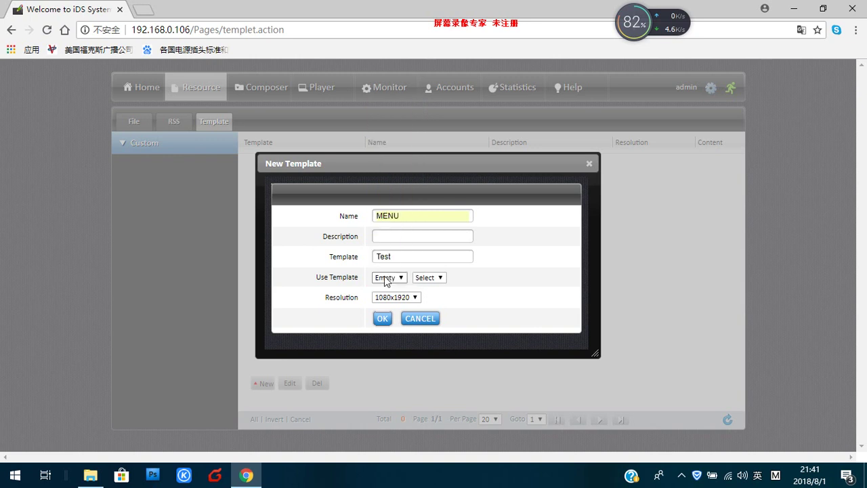
left_click(382, 318)
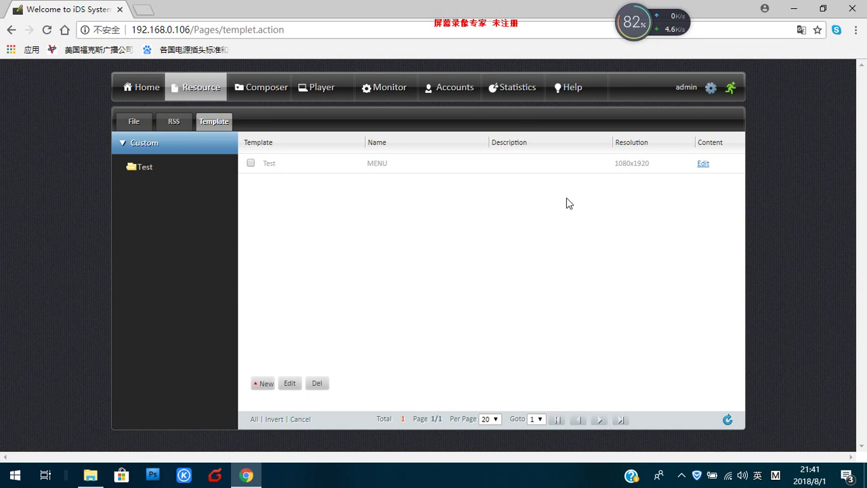
Step: Open the MENU layout and place a Video region across the top
left_click(704, 165)
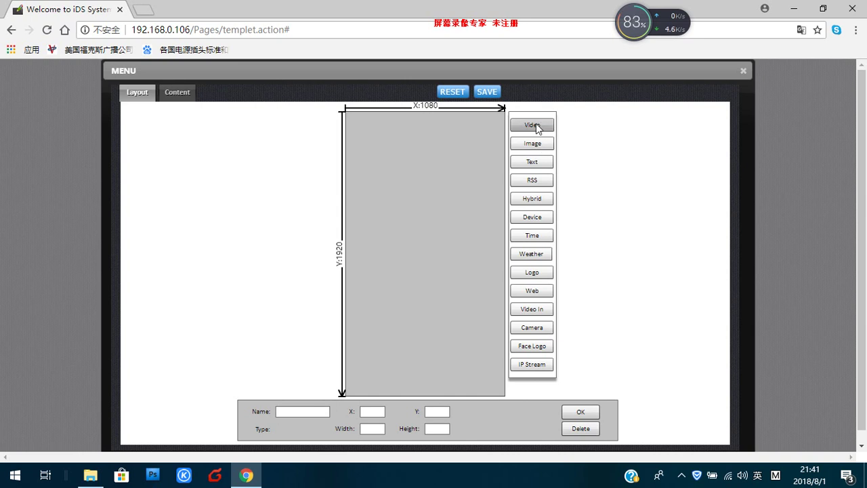
left_click(537, 127)
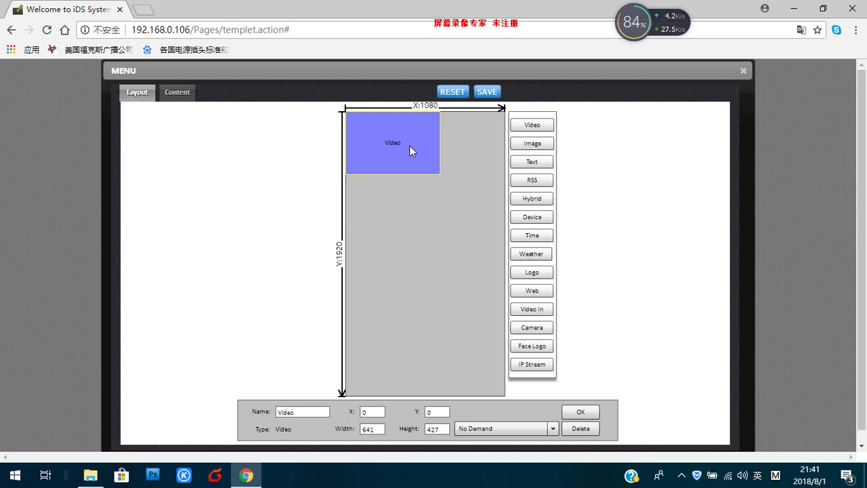
left_click_drag(412, 151, 389, 145)
left_click_drag(434, 167, 504, 209)
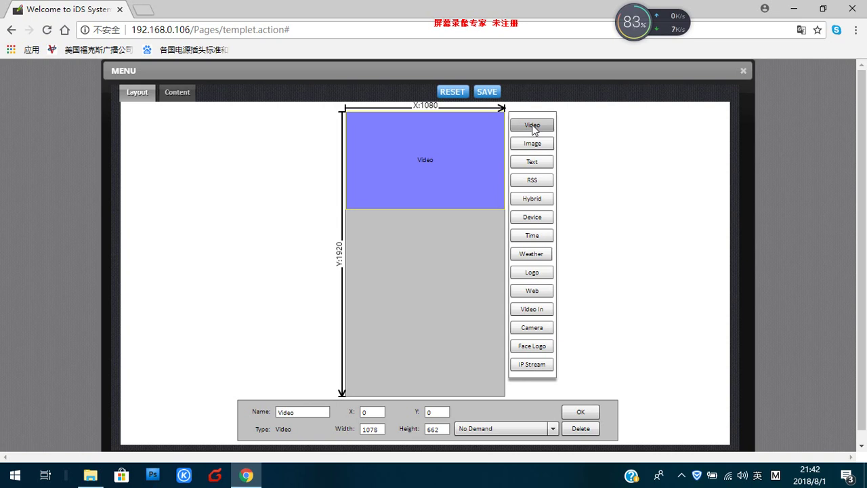
Step: Add a second video region, Video1 (641x427), below the first at Y 659
left_click(534, 128)
left_click_drag(402, 147, 393, 241)
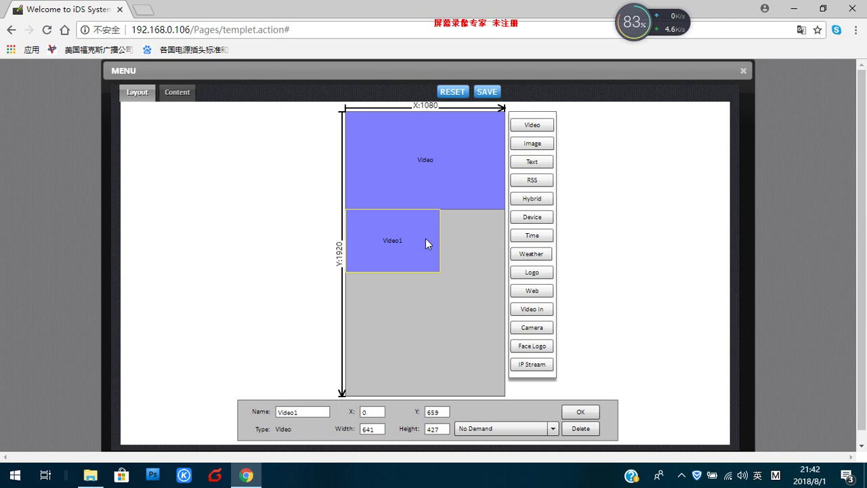
left_click(569, 412)
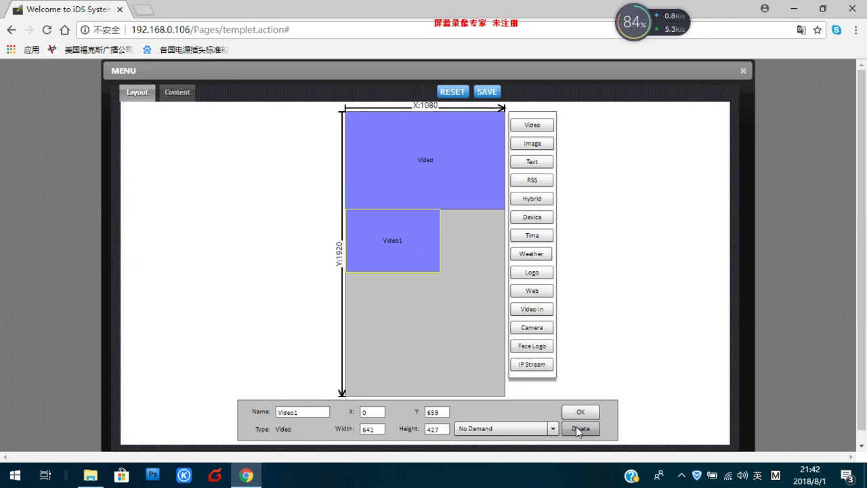
Step: Replace Video1 with an Image region below the video, stretched to 1080 width
left_click(578, 430)
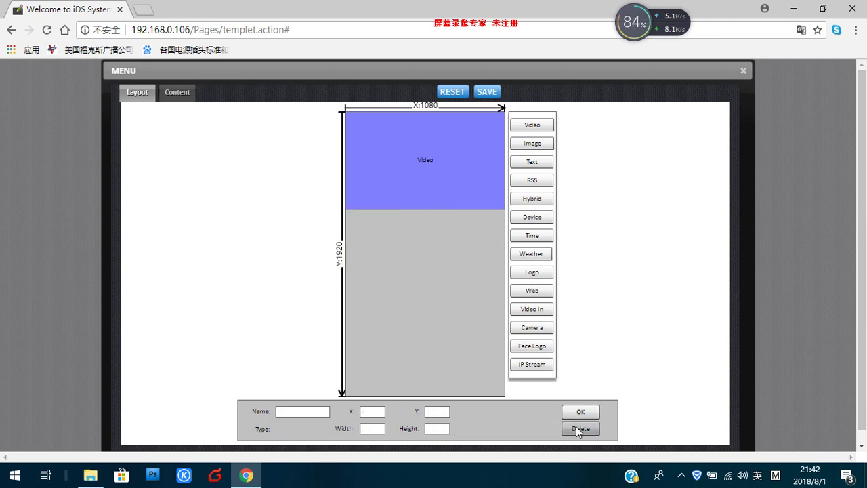
left_click(533, 144)
left_click_drag(421, 134, 400, 231)
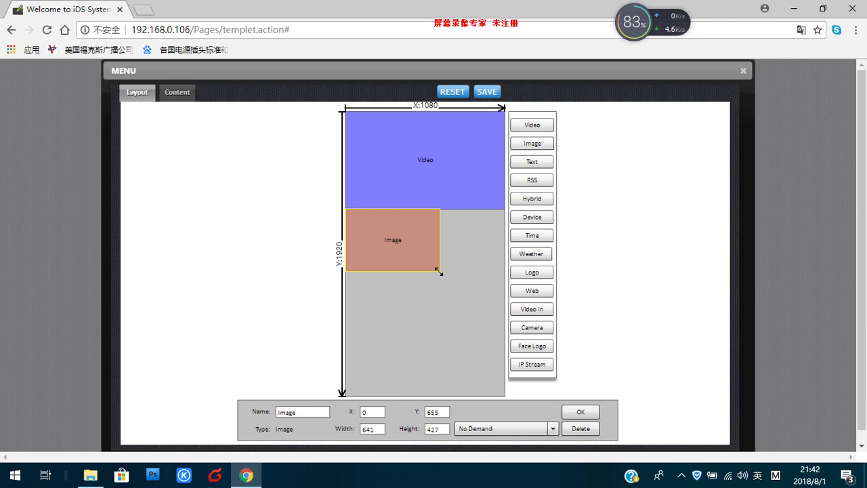
left_click_drag(439, 273, 509, 290)
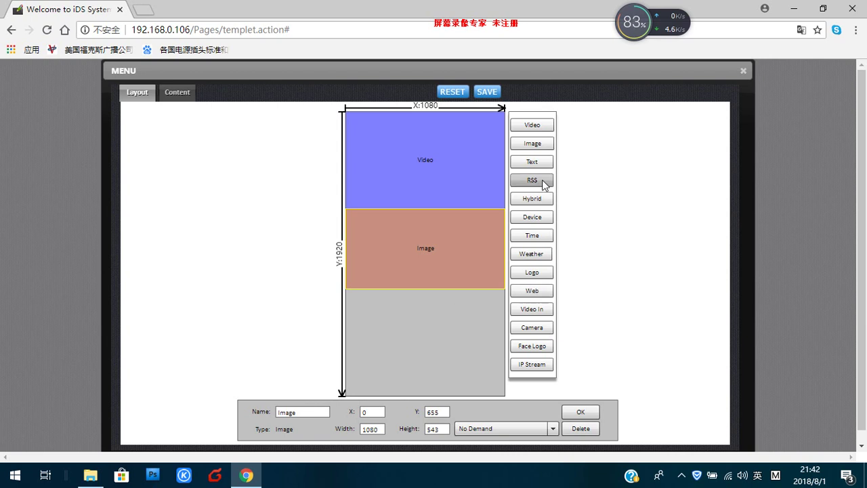
Step: Try and delete an RSS region, then place a Hybrid region at X 0, Y 1198
left_click(533, 180)
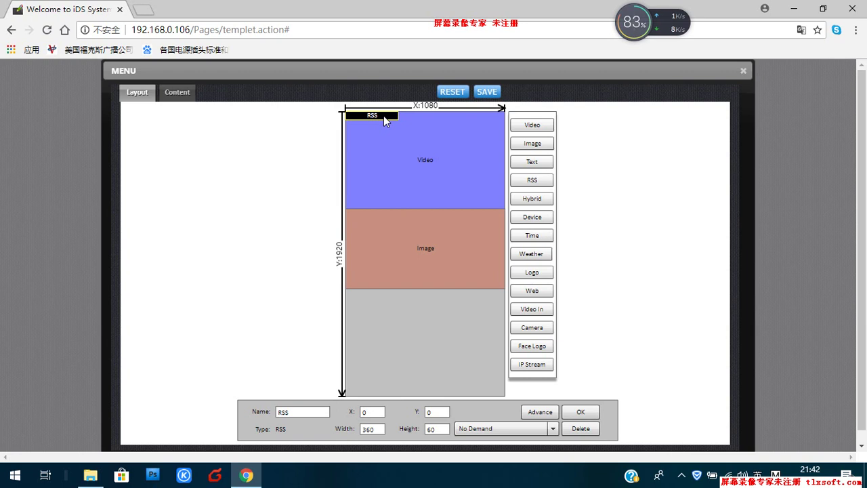
left_click_drag(384, 116, 390, 138)
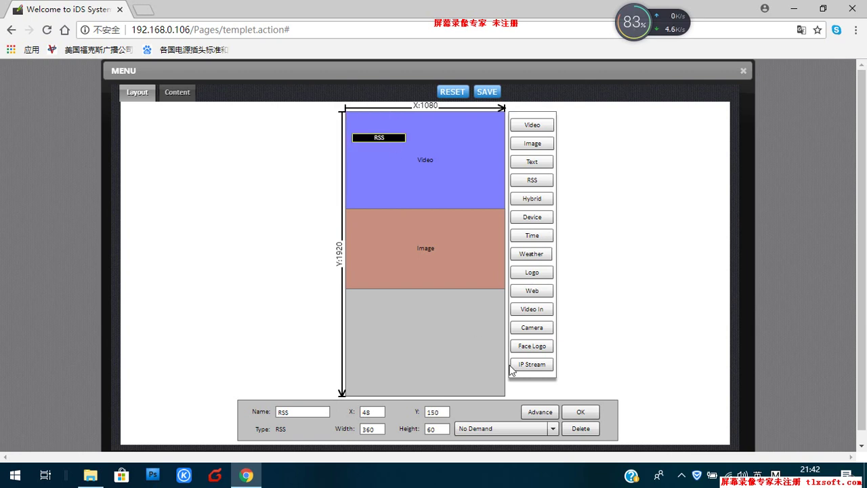
left_click(579, 431)
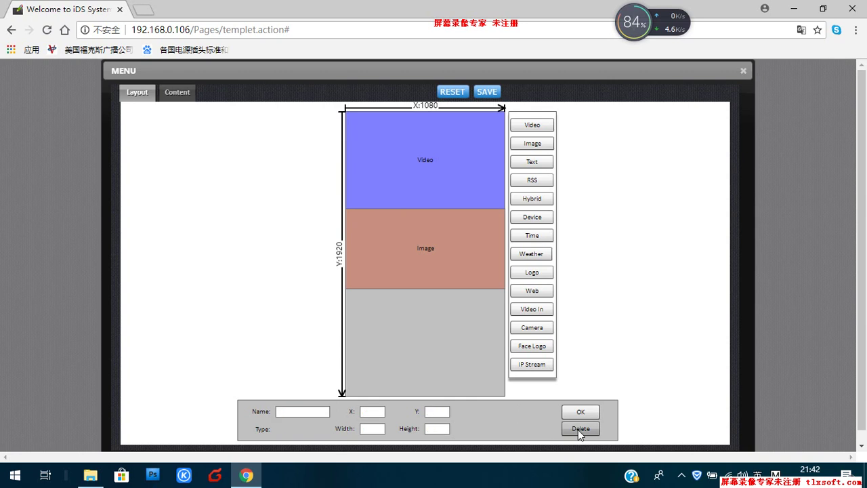
left_click(540, 197)
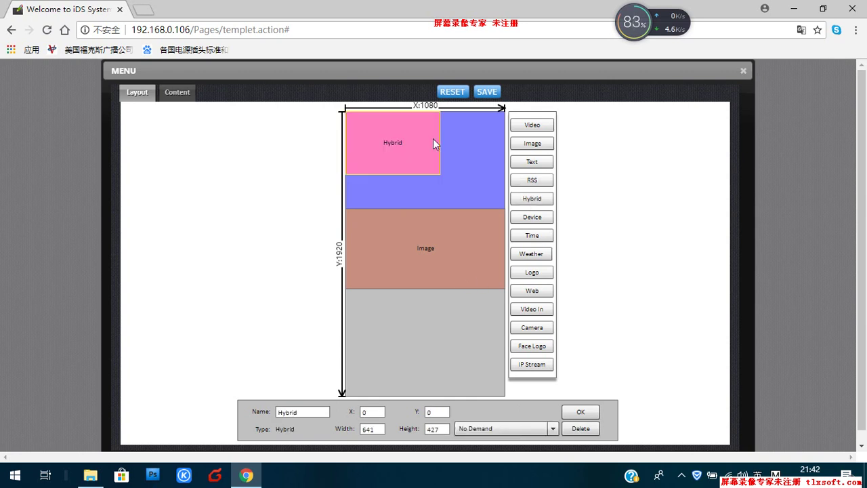
left_click_drag(430, 142, 429, 296)
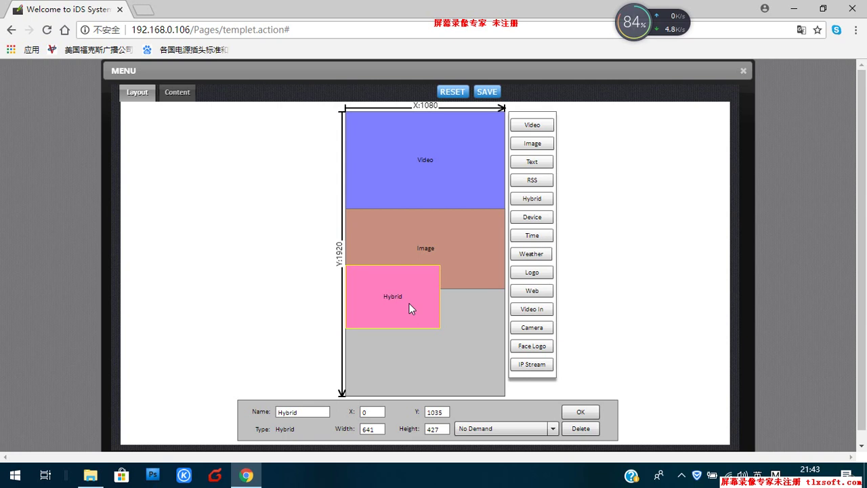
left_click_drag(410, 304, 407, 328)
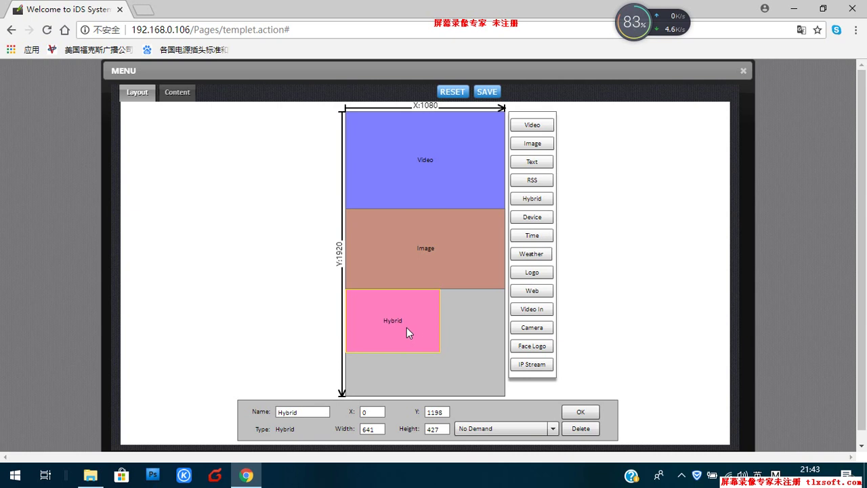
Step: Delete the Hybrid region, then try a full-width Device region below Image and delete it
left_click(581, 429)
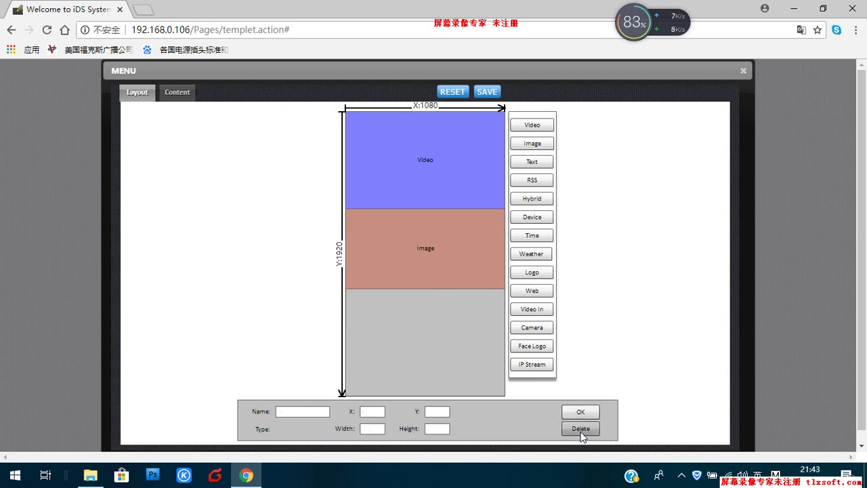
left_click(539, 215)
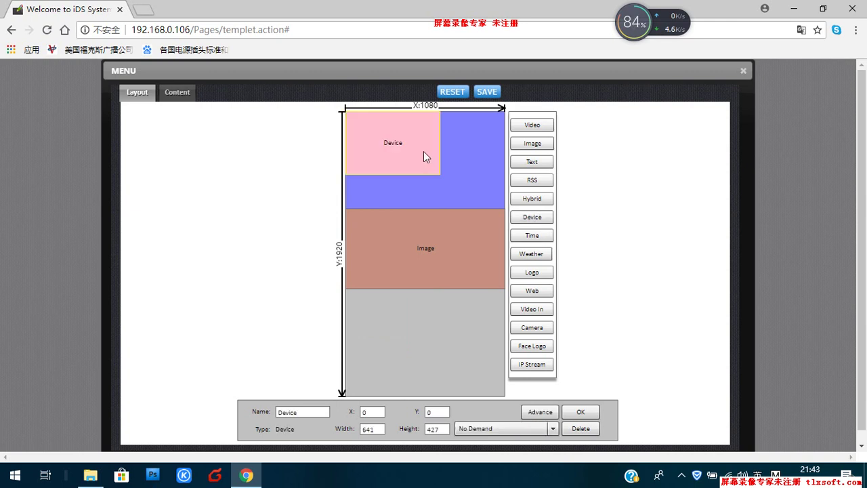
left_click_drag(425, 154, 420, 285)
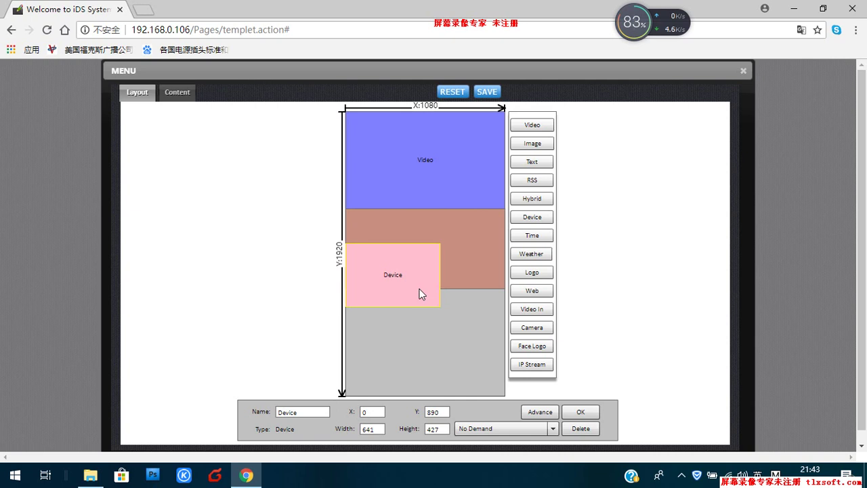
left_click_drag(419, 293, 413, 334)
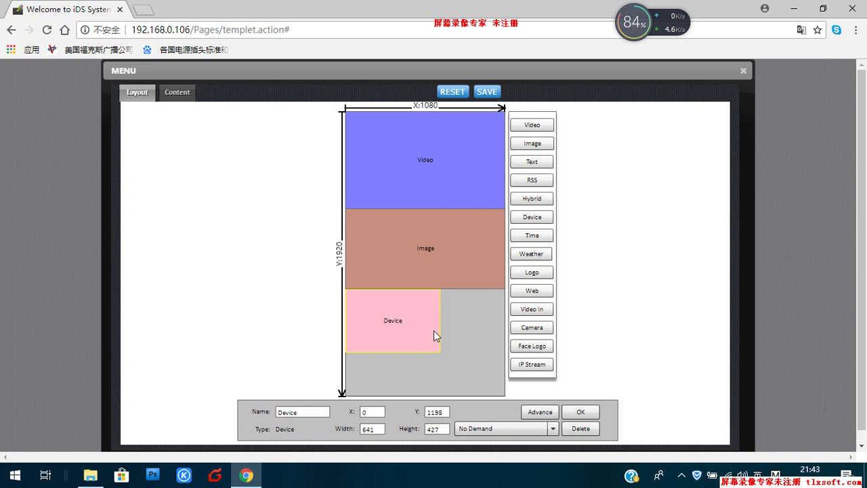
left_click_drag(440, 330, 524, 337)
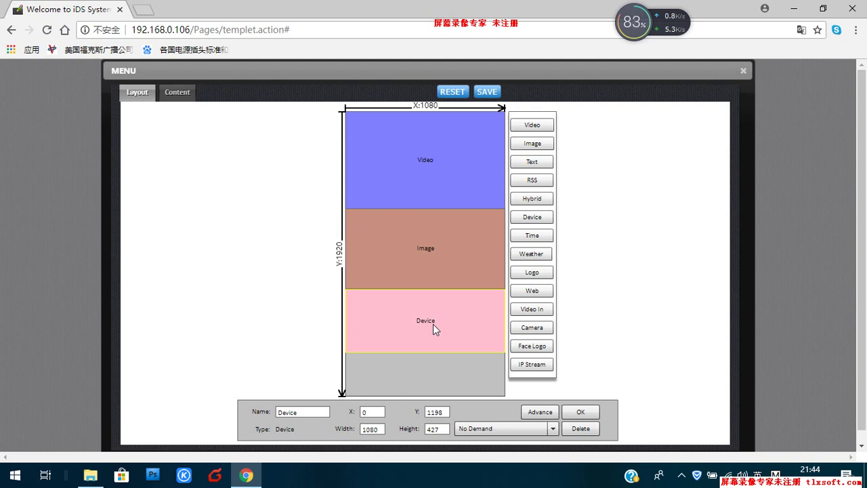
left_click_drag(433, 324, 433, 325)
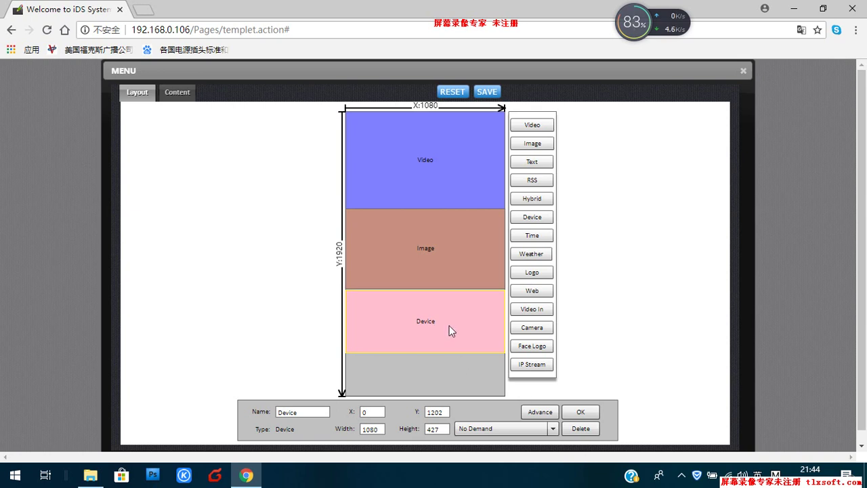
left_click(573, 426)
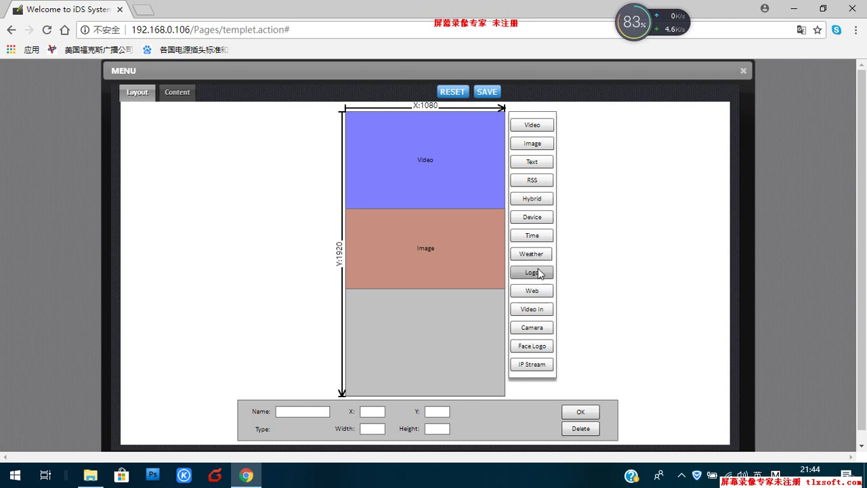
Step: Place a Web region below Image at Y 1202, 1080 wide and 530 tall
left_click(532, 291)
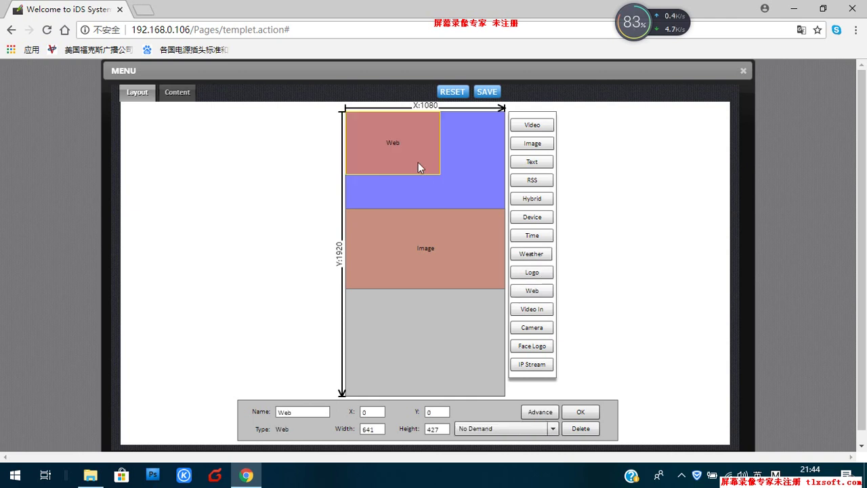
left_click_drag(406, 153, 402, 331)
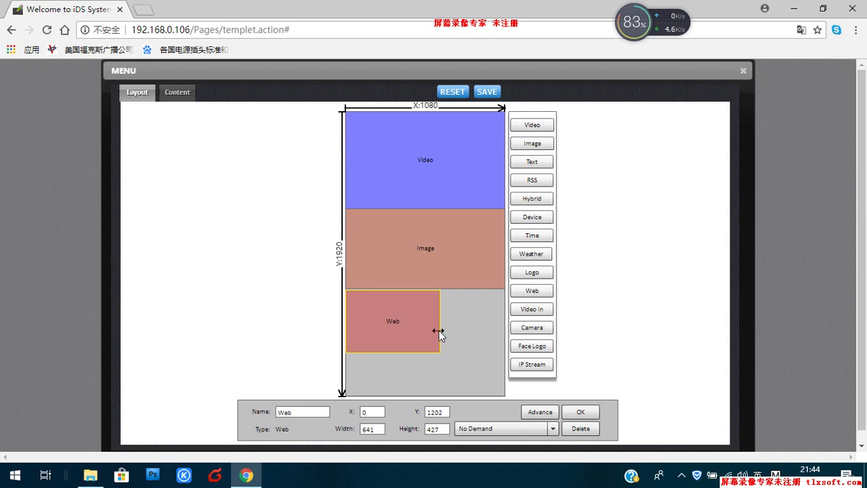
left_click_drag(439, 330, 506, 334)
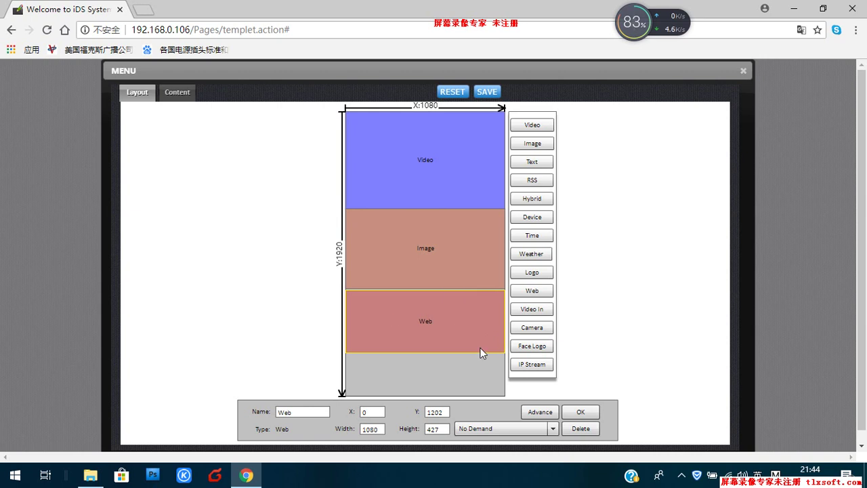
left_click_drag(471, 350, 473, 365)
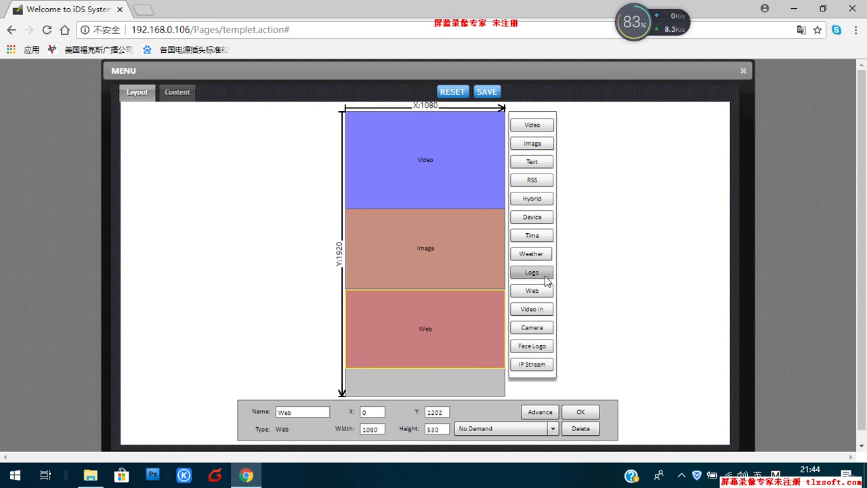
Step: Add a 785x115 Text region at the bottom, positioned at X 154, Y 1792
left_click(536, 165)
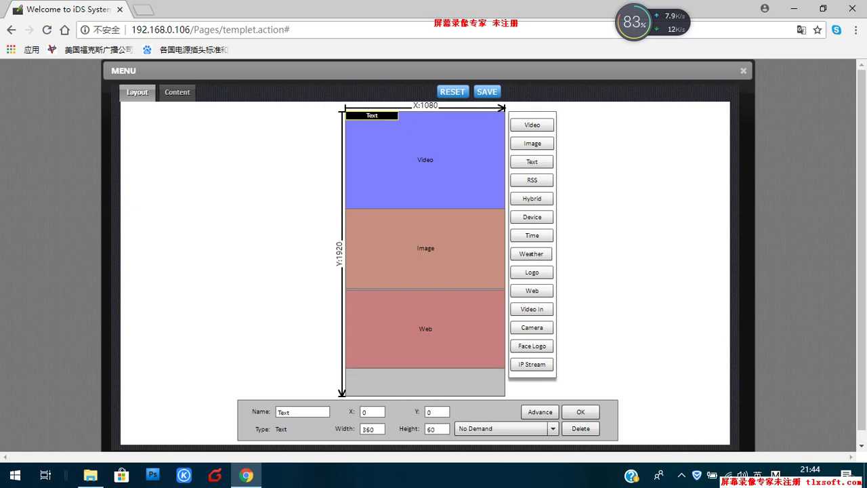
left_click_drag(405, 116, 414, 392)
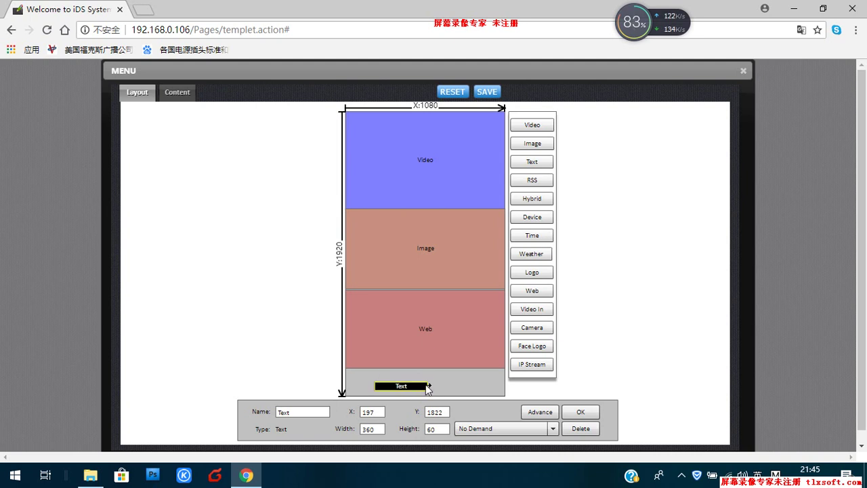
left_click_drag(430, 386, 465, 371)
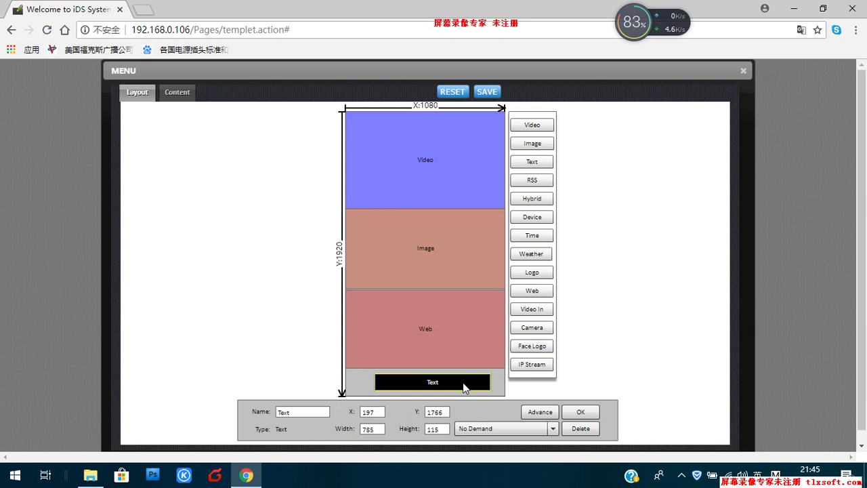
left_click_drag(464, 388, 456, 391)
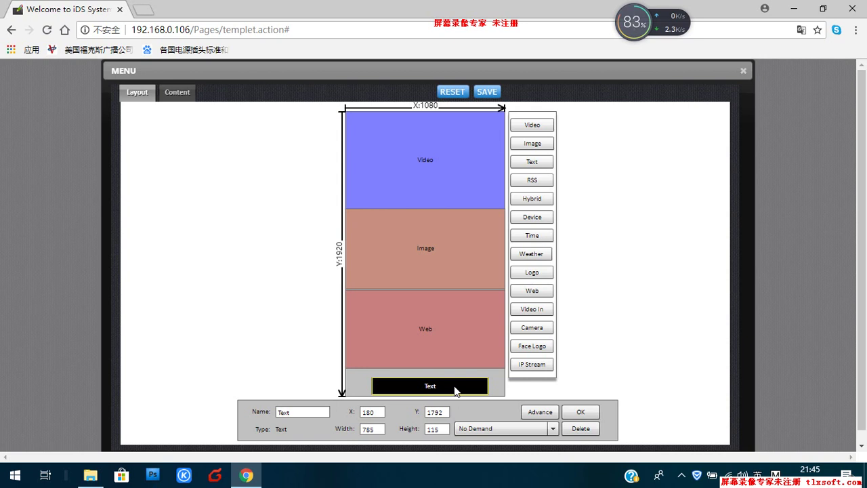
left_click_drag(455, 391, 450, 391)
Step: Set the Text region's scrolling to Right To Left, Step to Left at speed 3
left_click(540, 413)
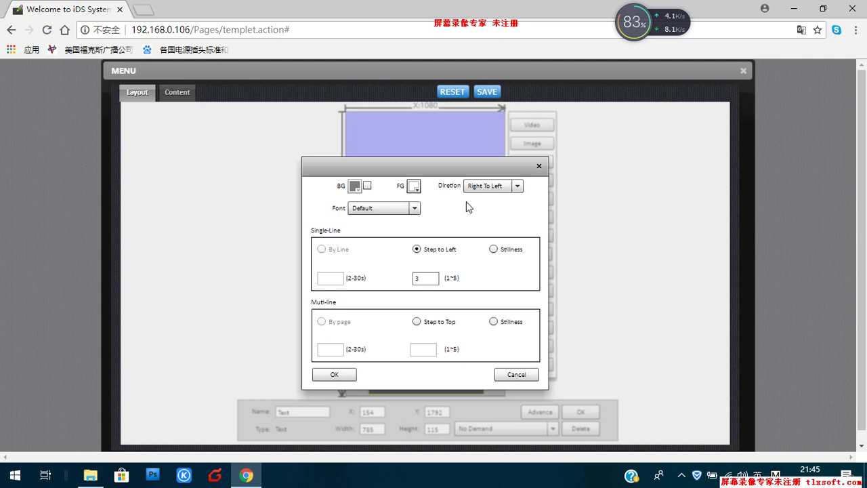
left_click(517, 187)
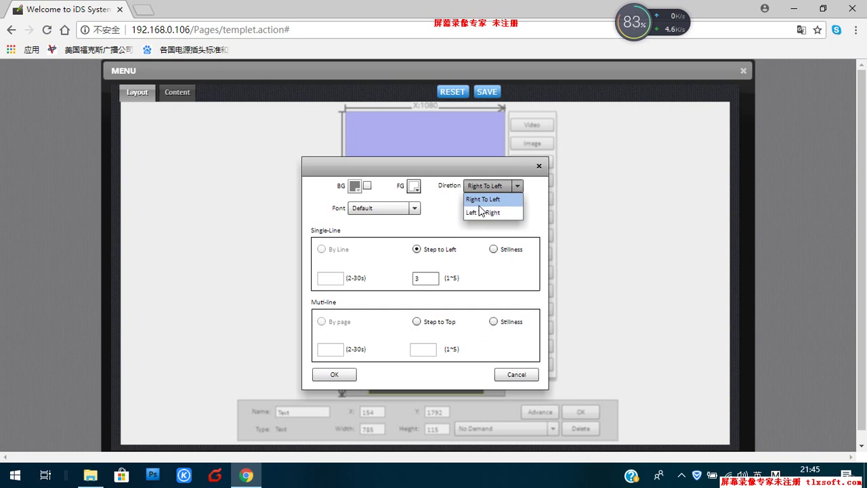
left_click(532, 230)
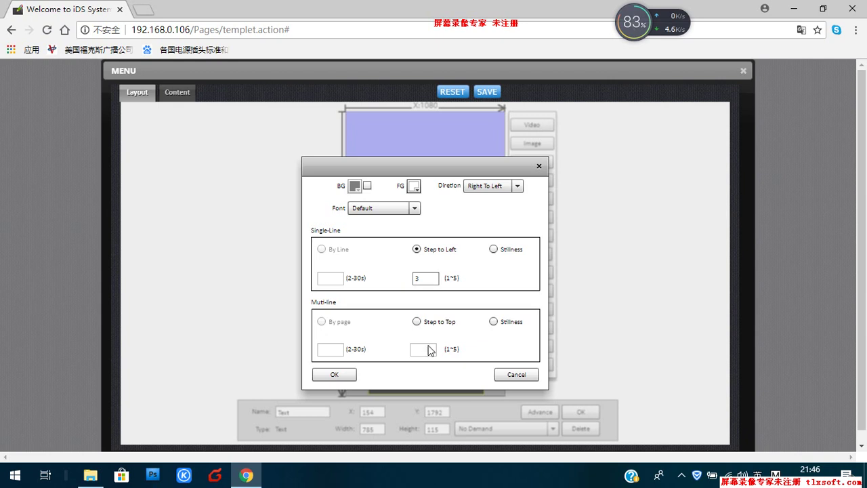
left_click(344, 374)
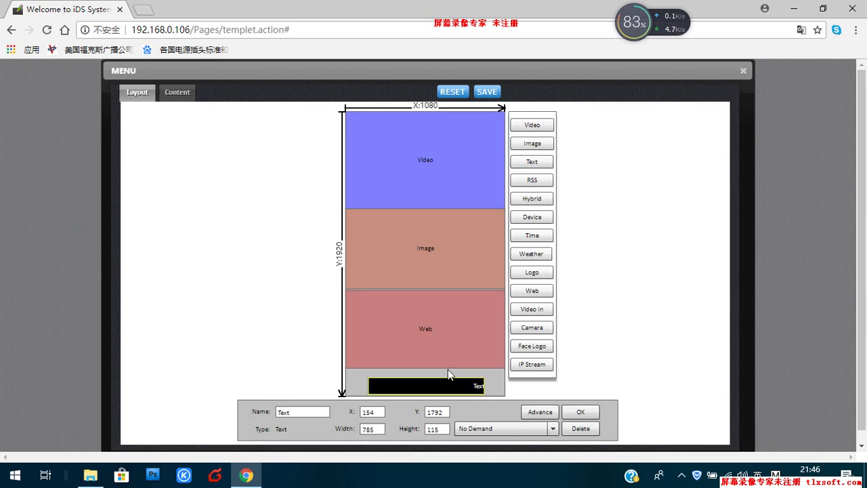
left_click(535, 237)
mouse_move(510, 246)
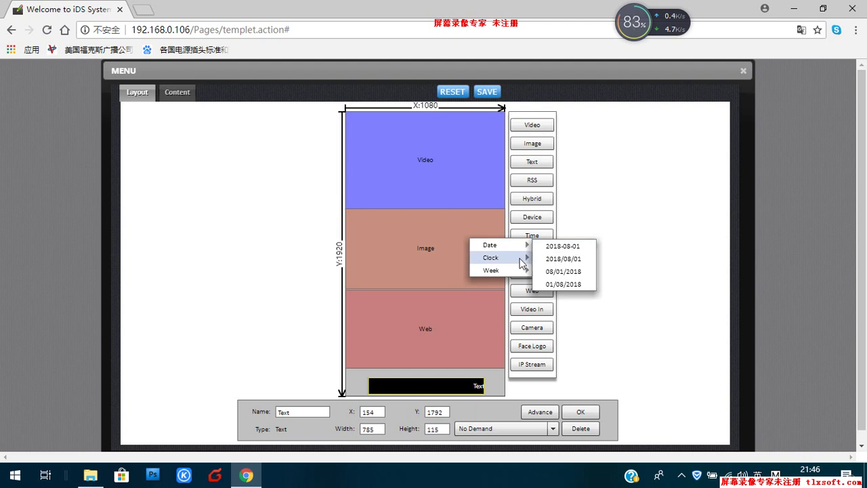
mouse_move(524, 264)
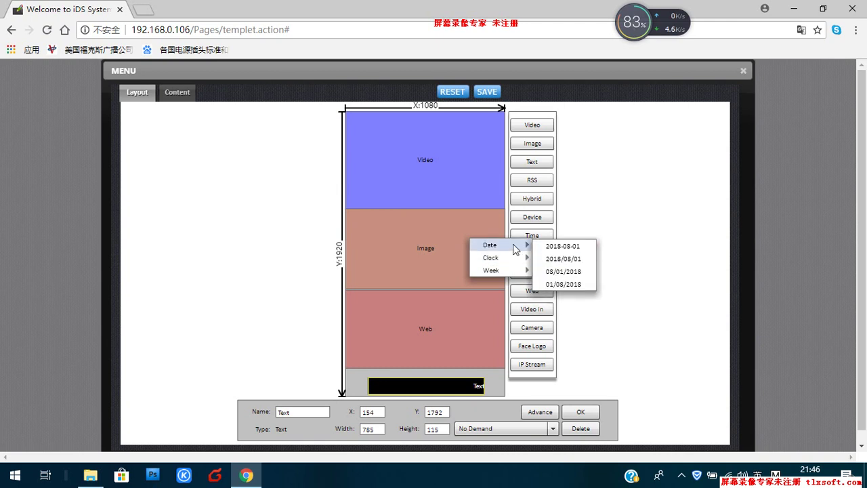
left_click(586, 231)
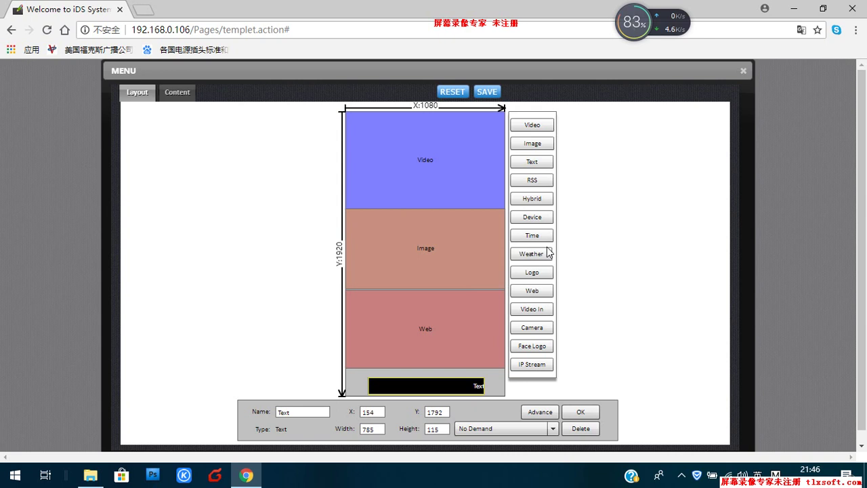
left_click(523, 254)
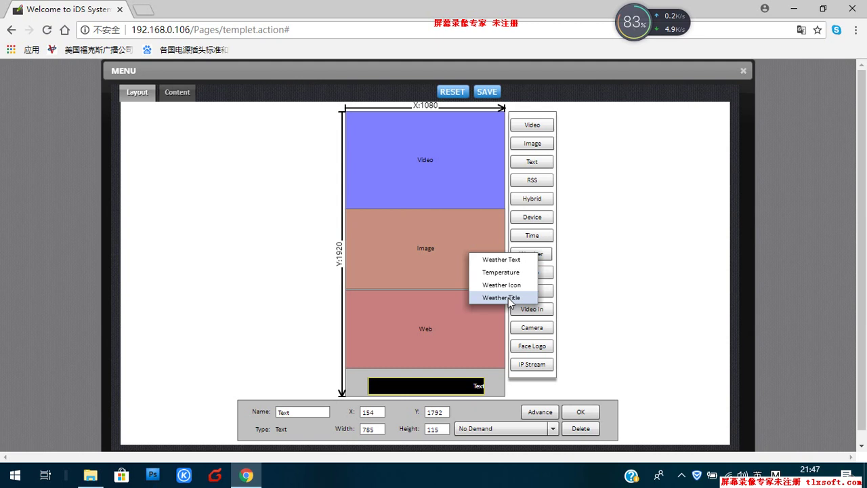
left_click(595, 261)
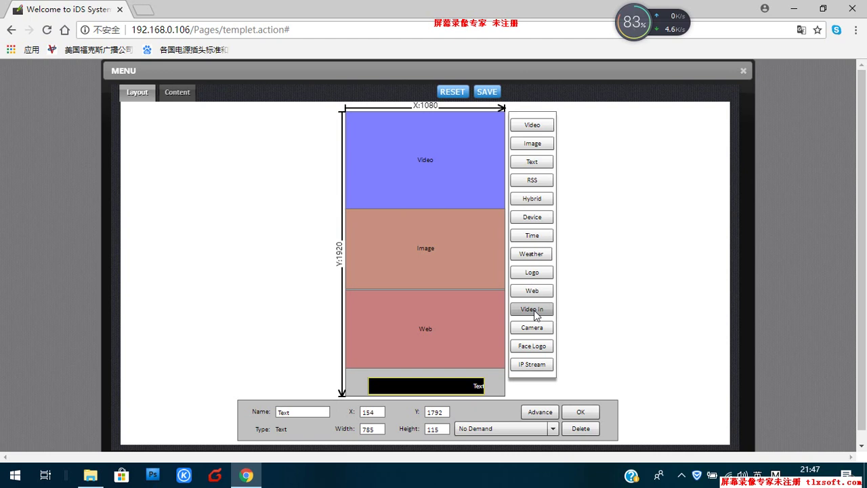
left_click(535, 311)
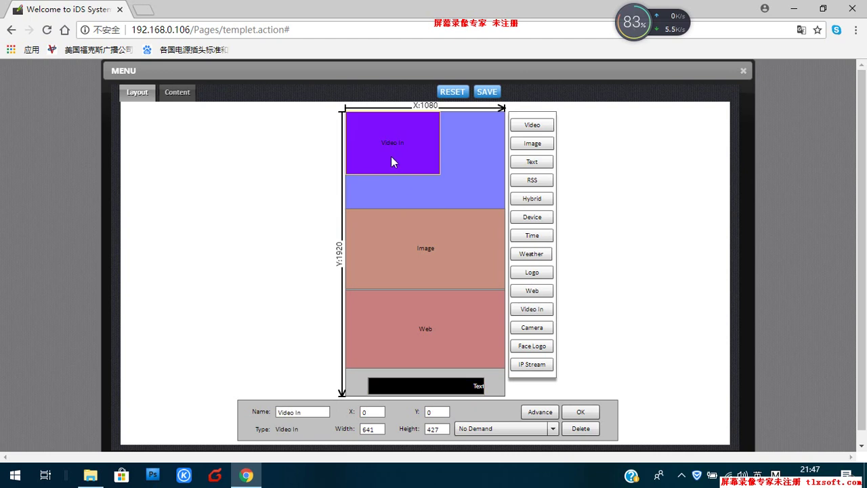
left_click_drag(391, 161, 393, 232)
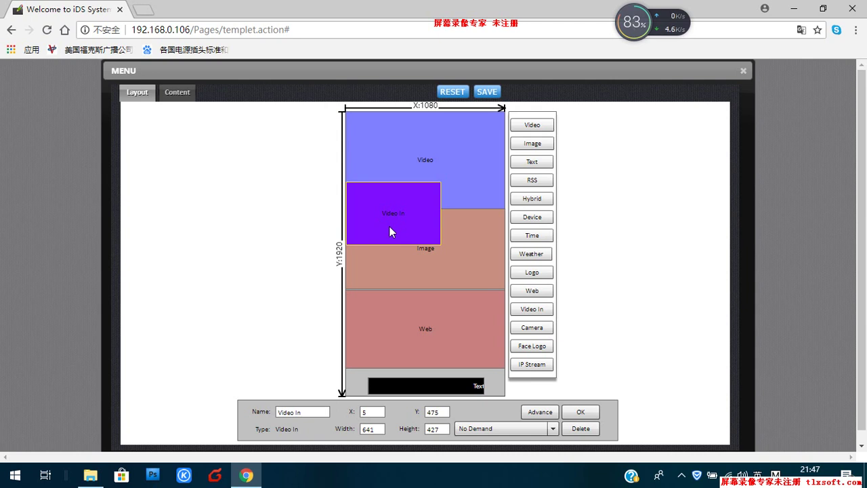
left_click_drag(403, 225, 468, 228)
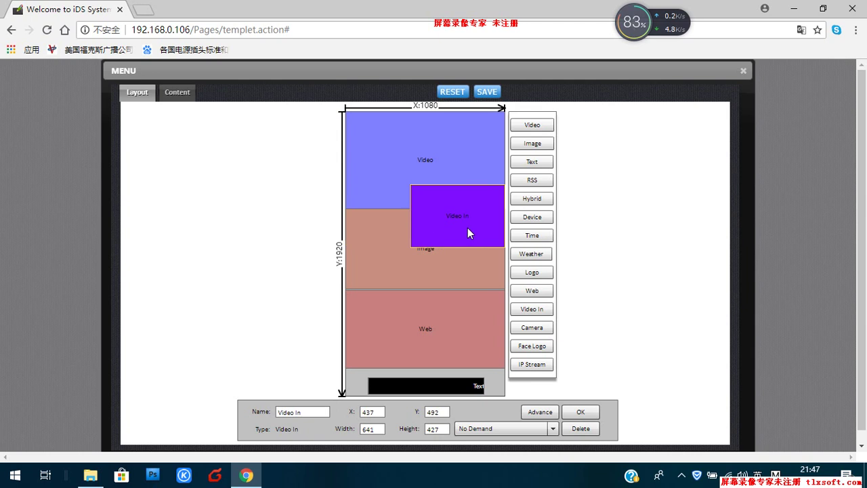
left_click(578, 429)
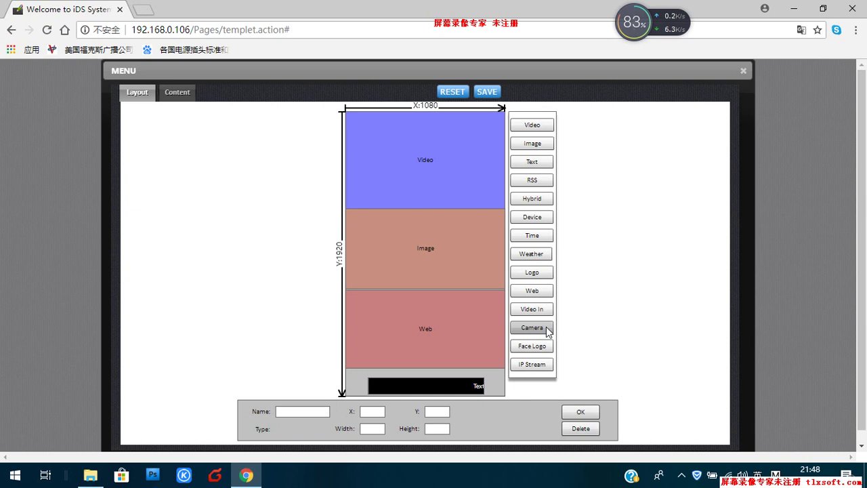
left_click(548, 330)
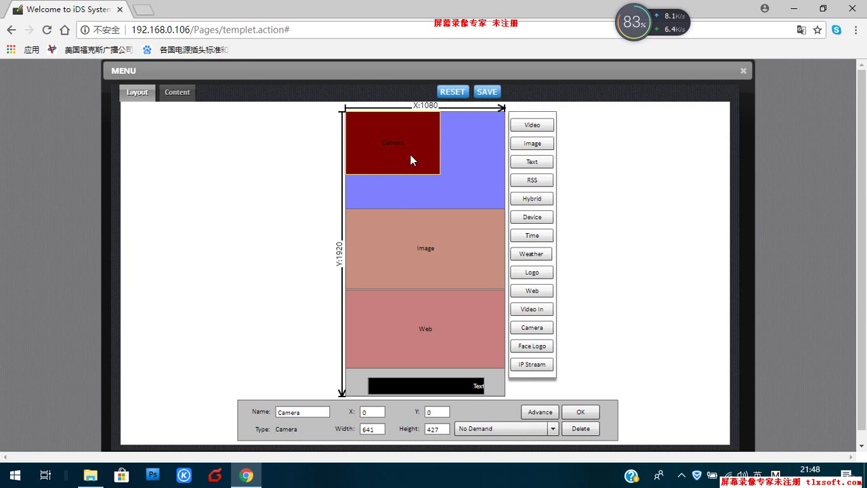
left_click_drag(410, 155, 485, 148)
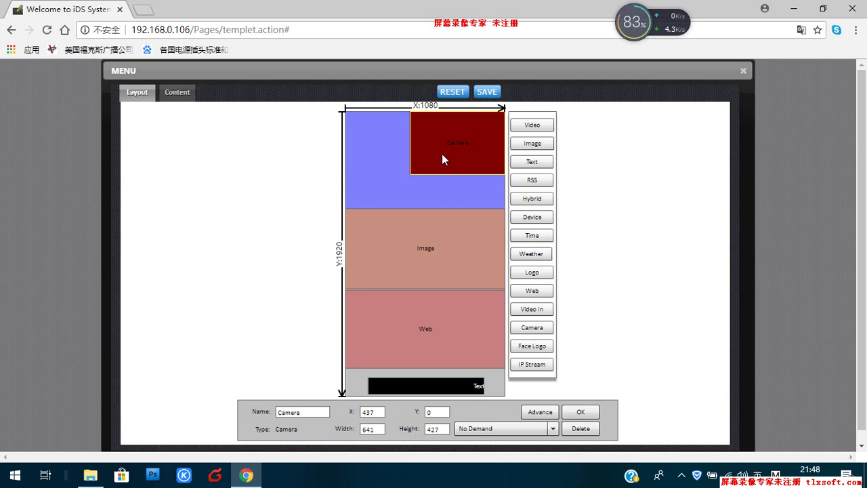
left_click_drag(442, 158, 405, 219)
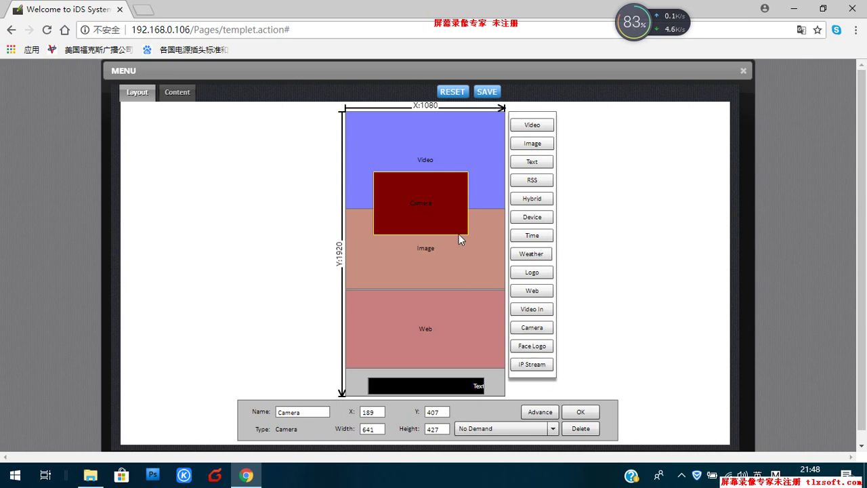
left_click(584, 429)
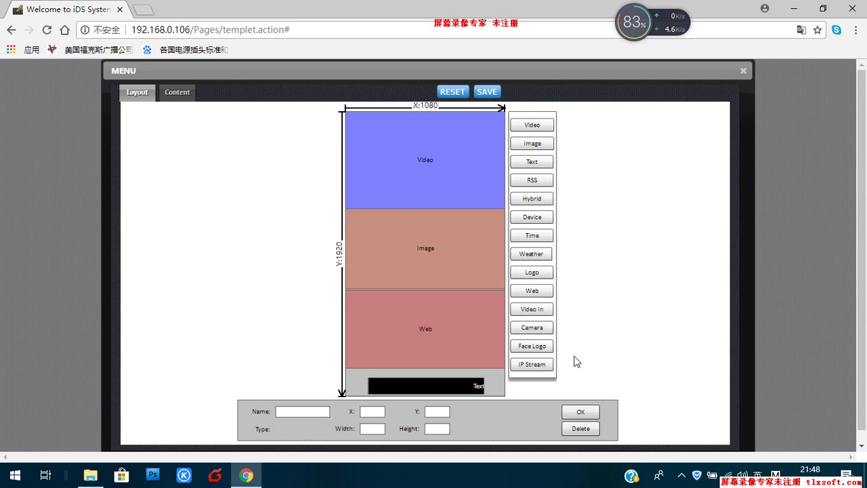
left_click(537, 129)
Step: Save the MENU layout, close the editor, and start a new loop campaign in Composer
left_click(490, 93)
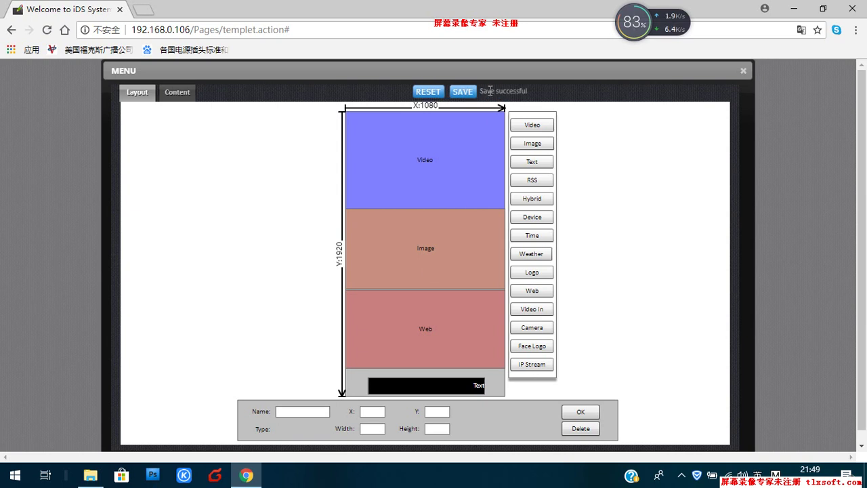
left_click(743, 71)
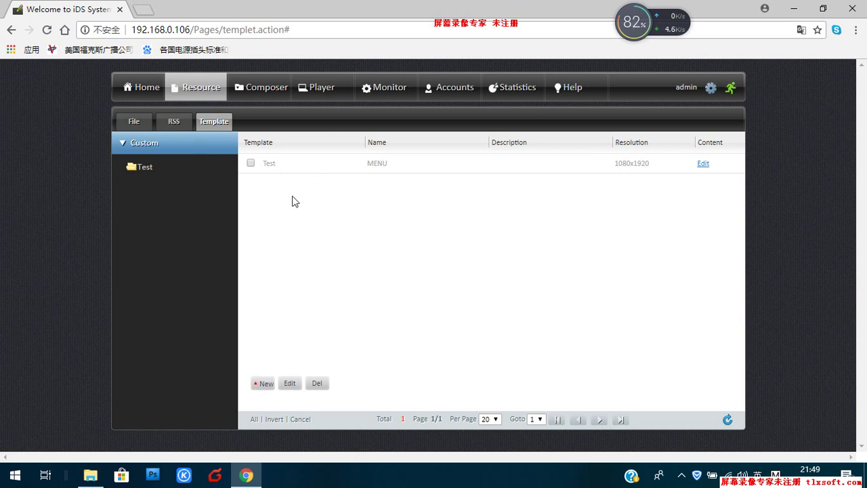
left_click(261, 95)
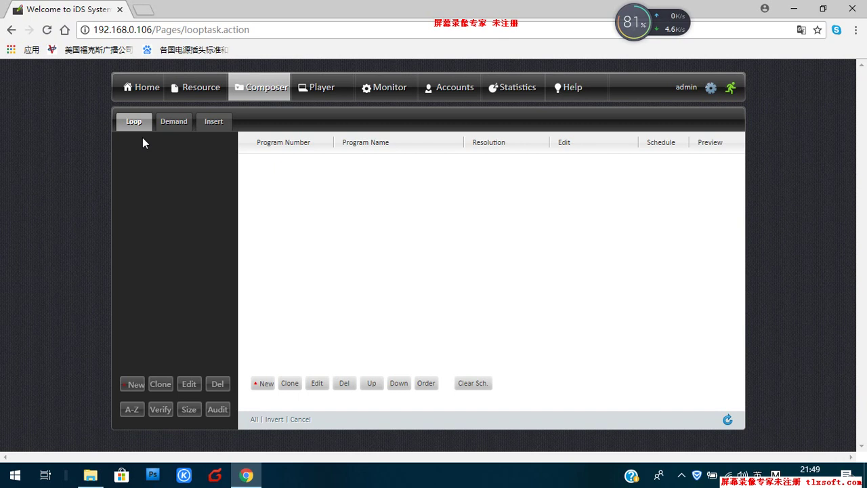
left_click(132, 381)
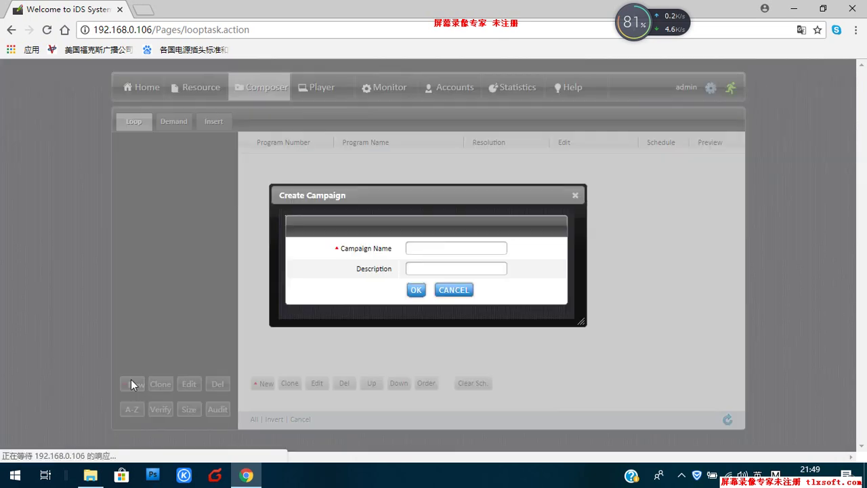
Step: Name the new loop campaign 'Test' and confirm its creation
left_click(429, 248)
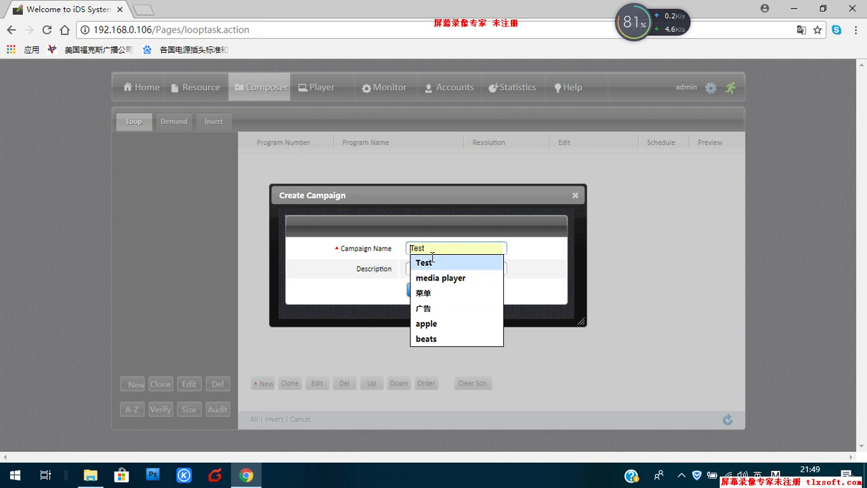
left_click(433, 262)
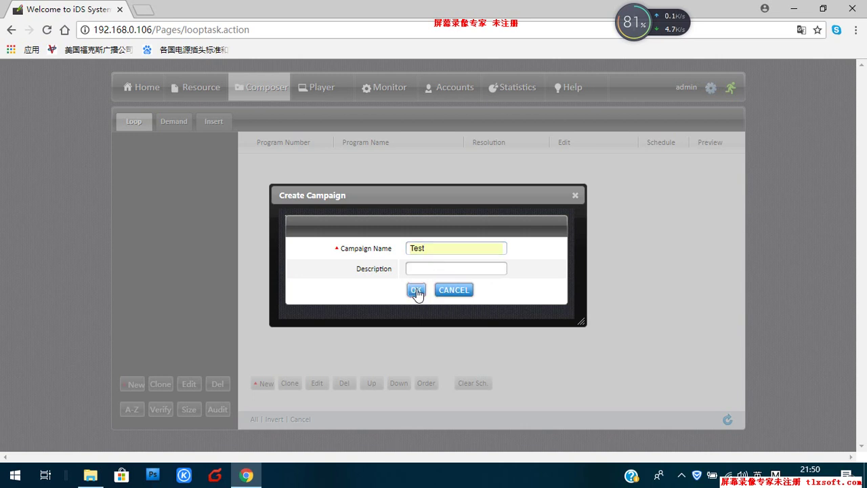
left_click(416, 290)
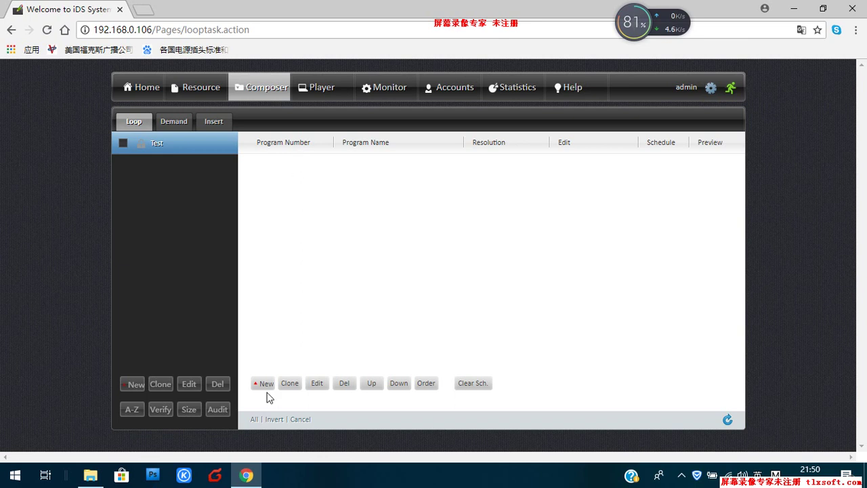
Step: Start a new program in the Test loop named 'iphone ads'
left_click(184, 145)
left_click(264, 384)
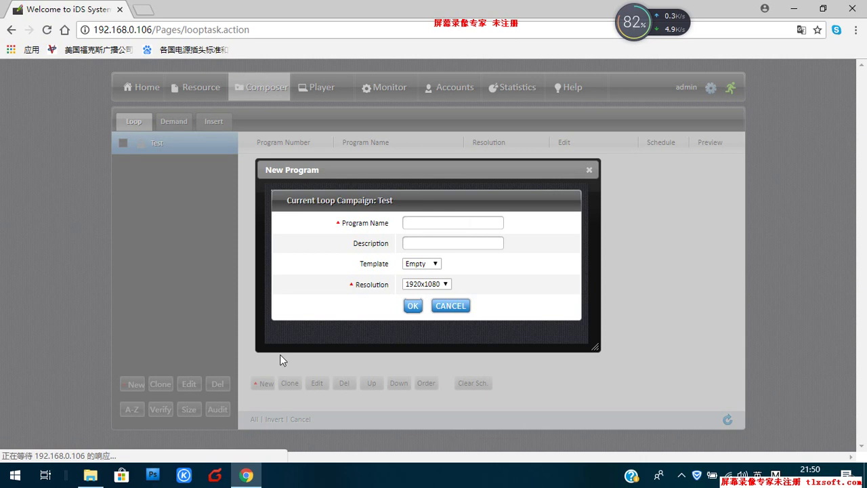
left_click(417, 223)
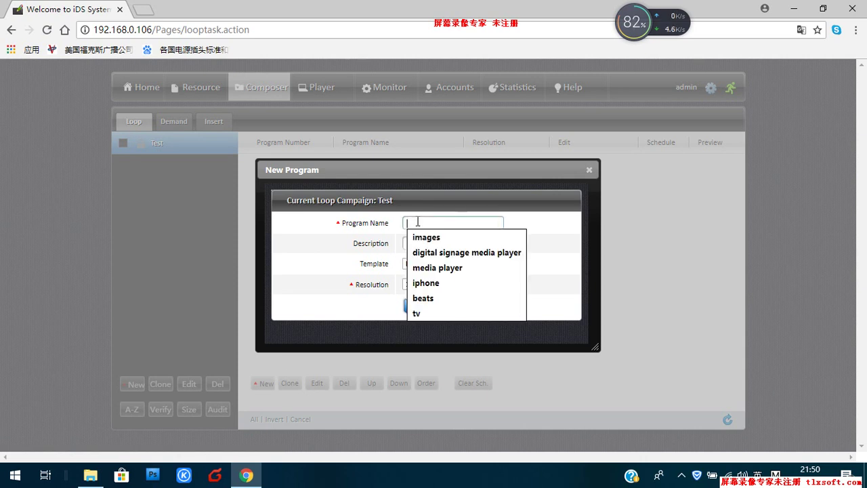
left_click(425, 285)
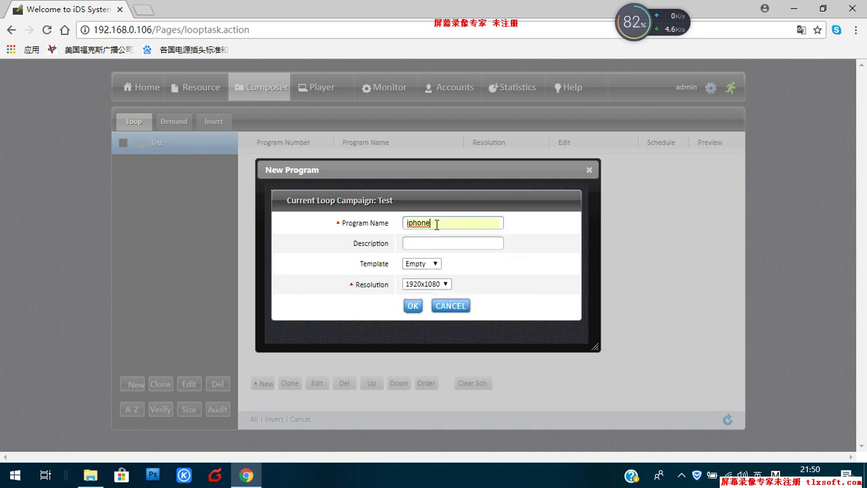
type("ads")
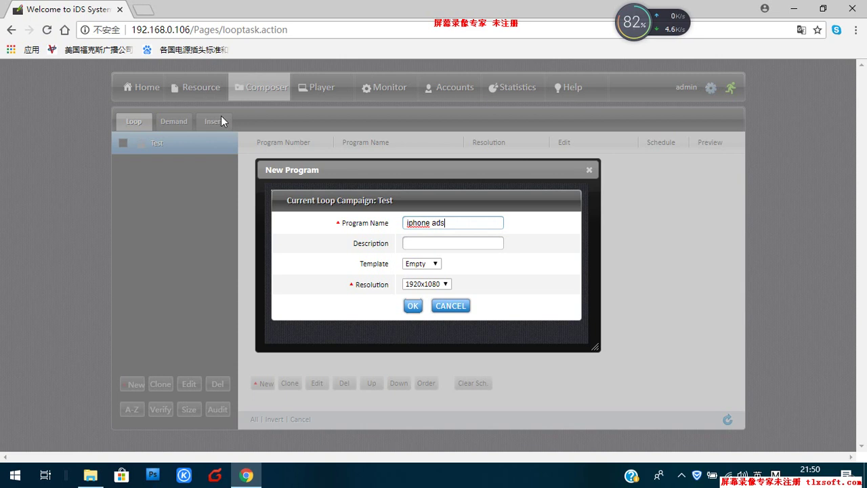
Step: Give iphone ads the Custom > Test > MENU template at 1080x1920 and create it
left_click(436, 265)
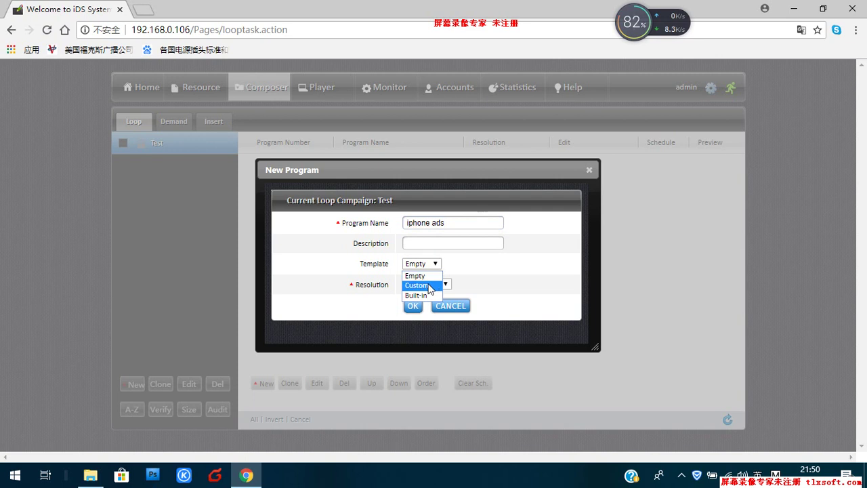
left_click(430, 286)
left_click(471, 267)
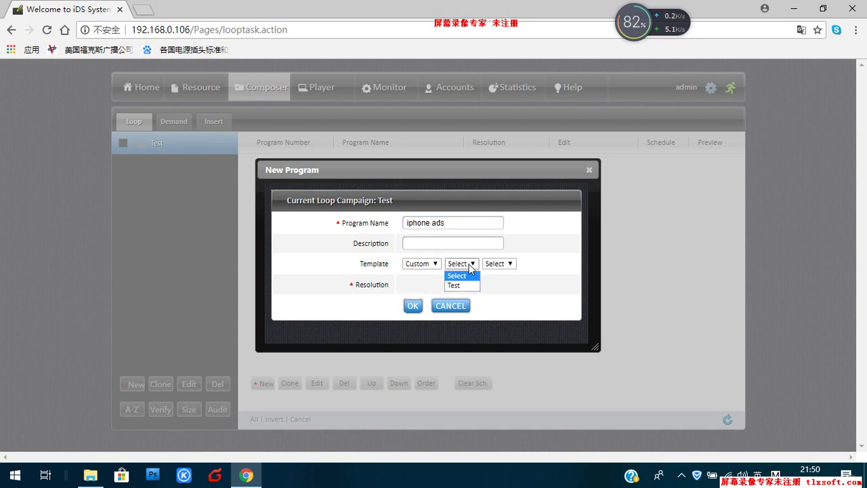
left_click(459, 286)
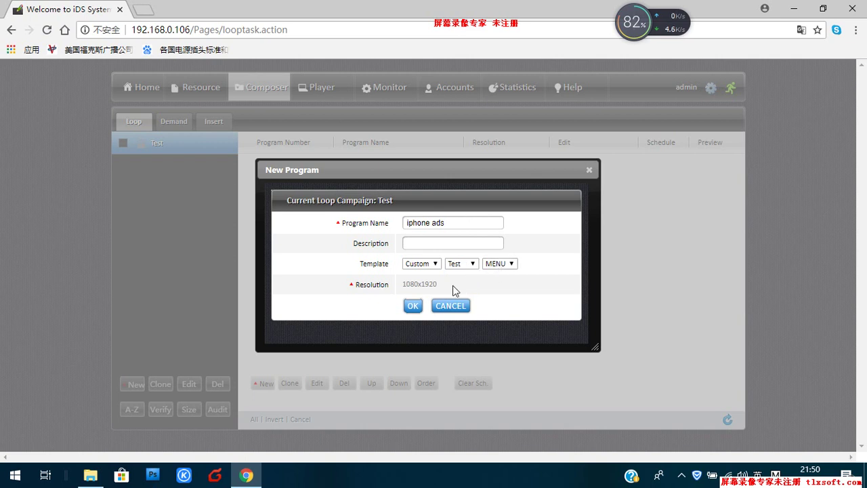
left_click(414, 308)
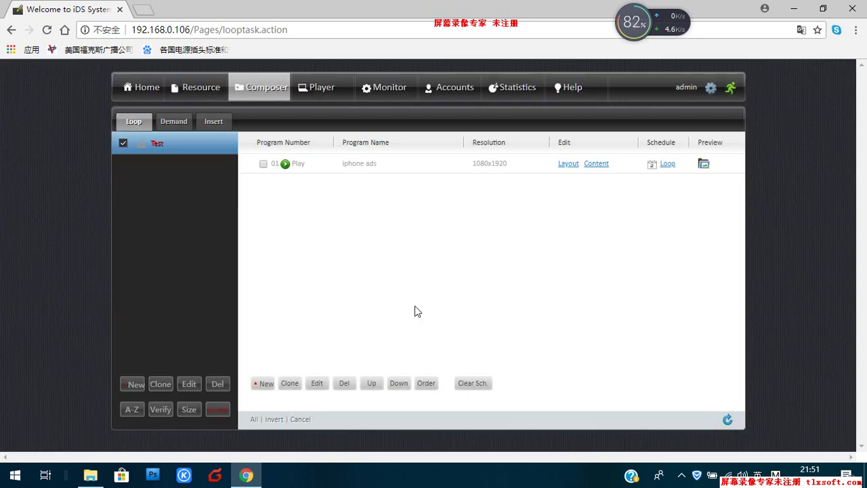
Step: View the iphone ads layout, close it, and begin another blank program
left_click(571, 165)
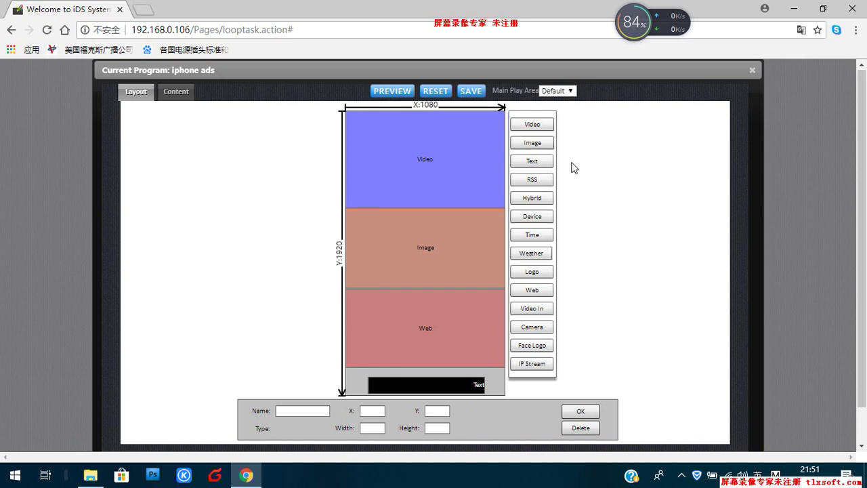
left_click(753, 71)
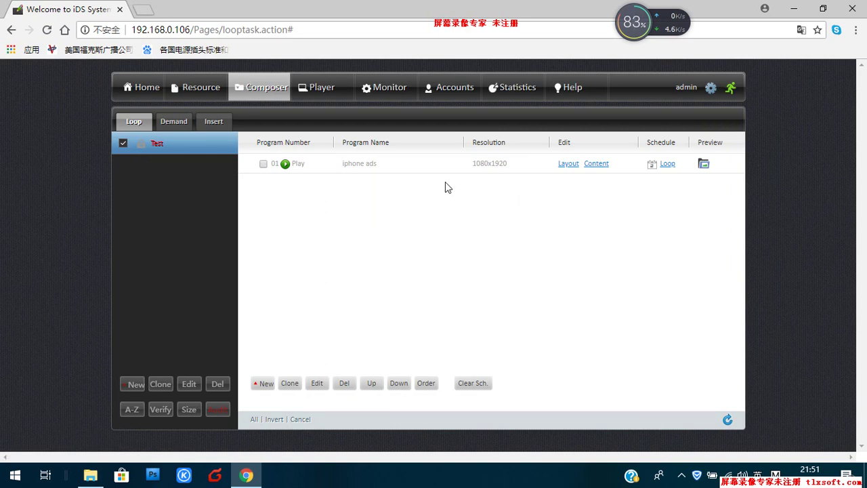
left_click(265, 386)
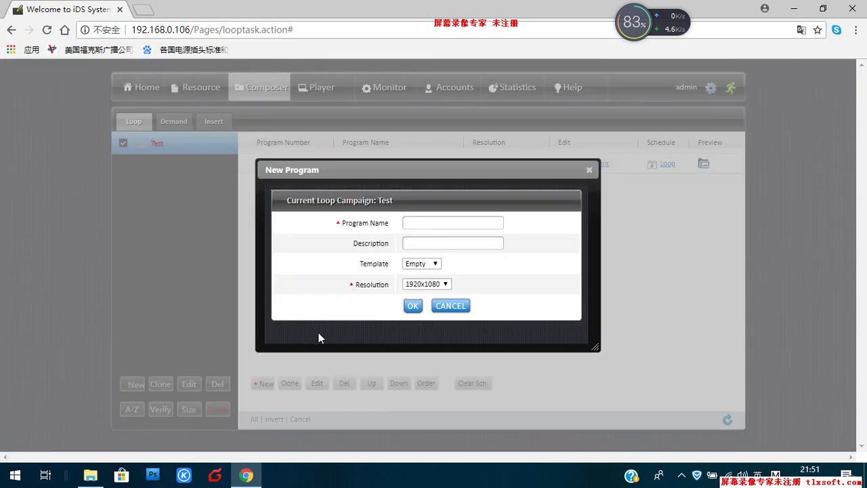
Step: Create program 'beats ads' with Empty template at 1920x1080 and open its layout
left_click(424, 223)
type("b")
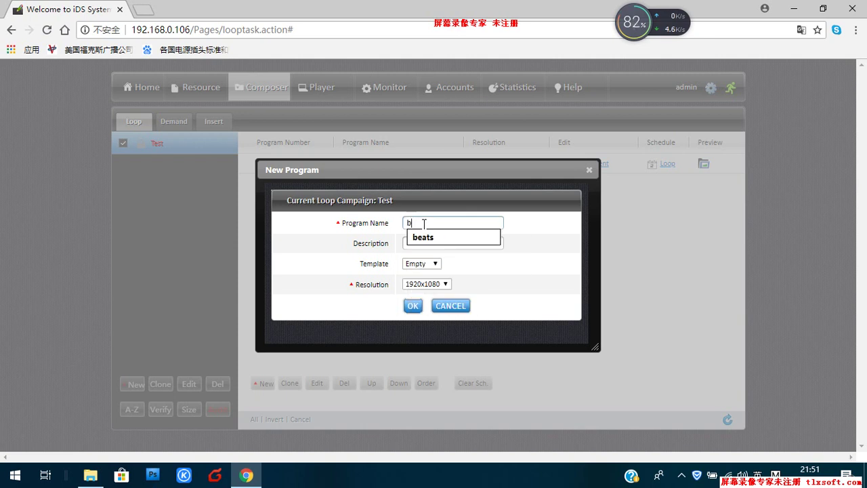
type("eats ads")
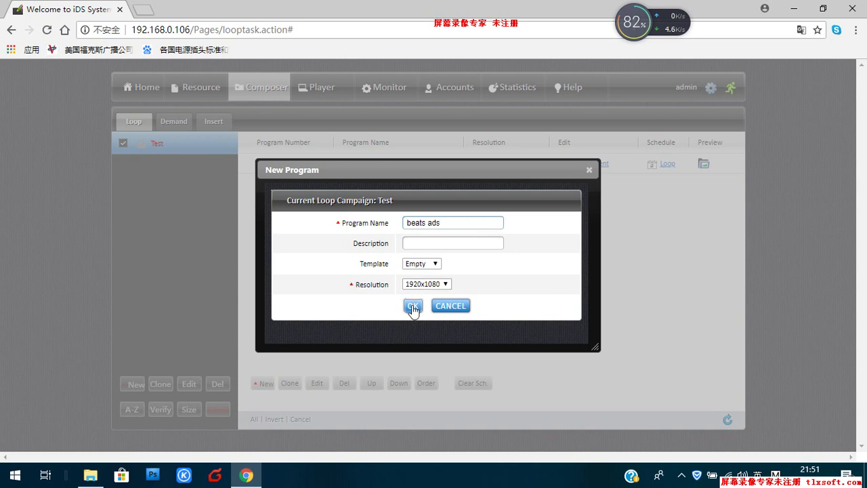
left_click(413, 308)
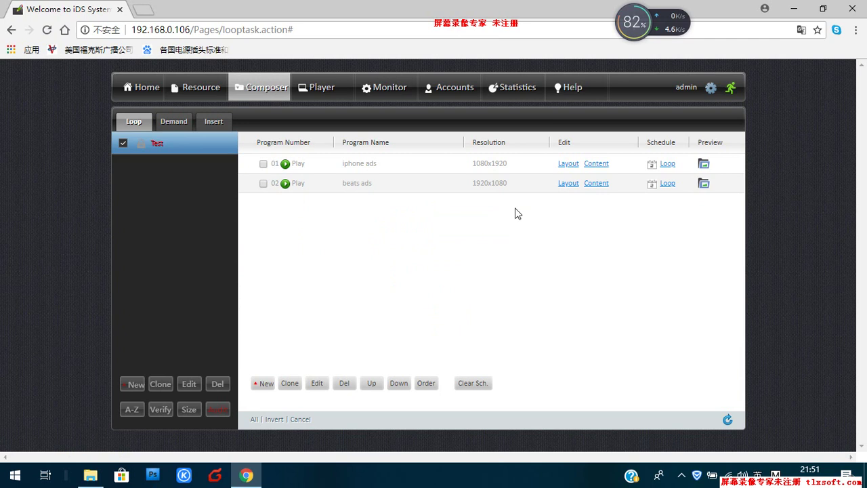
left_click(563, 183)
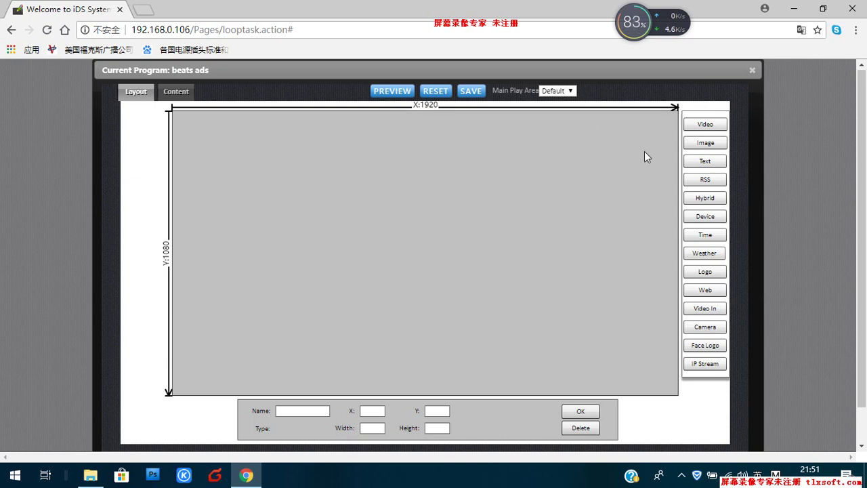
Step: Add a 360x240 Video region at the canvas top (X 29, Y 0) and close the layout
left_click(705, 129)
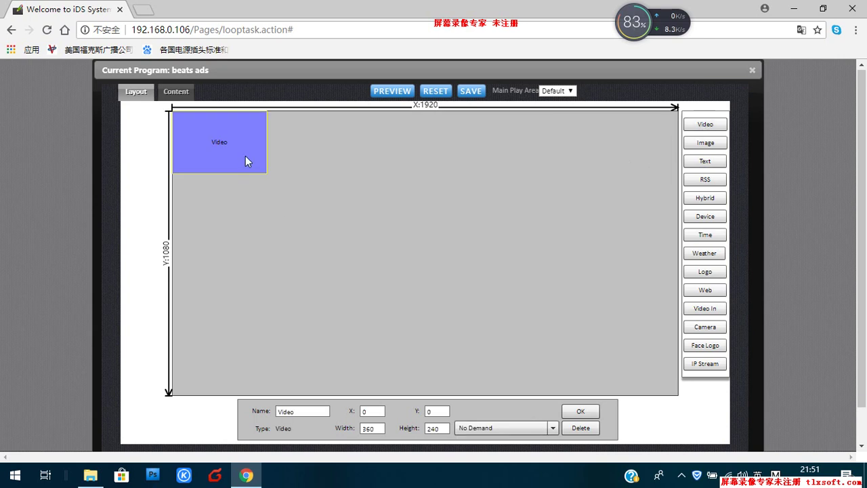
left_click_drag(246, 157, 335, 179)
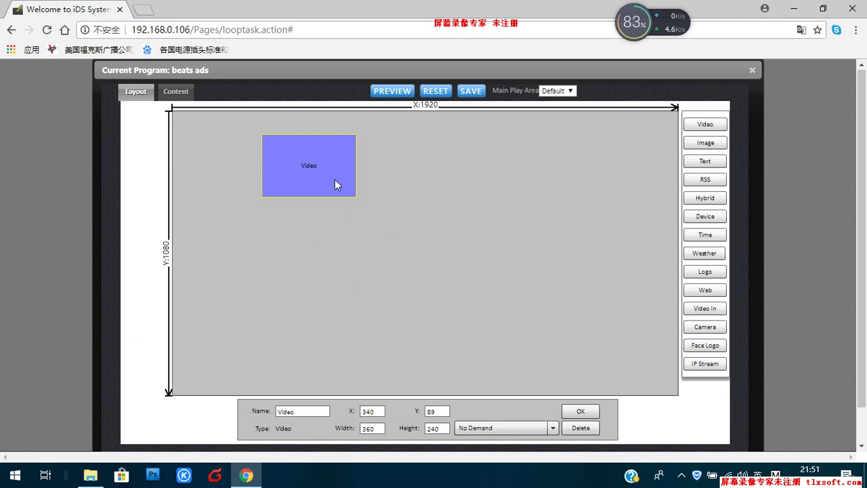
left_click_drag(334, 179, 253, 149)
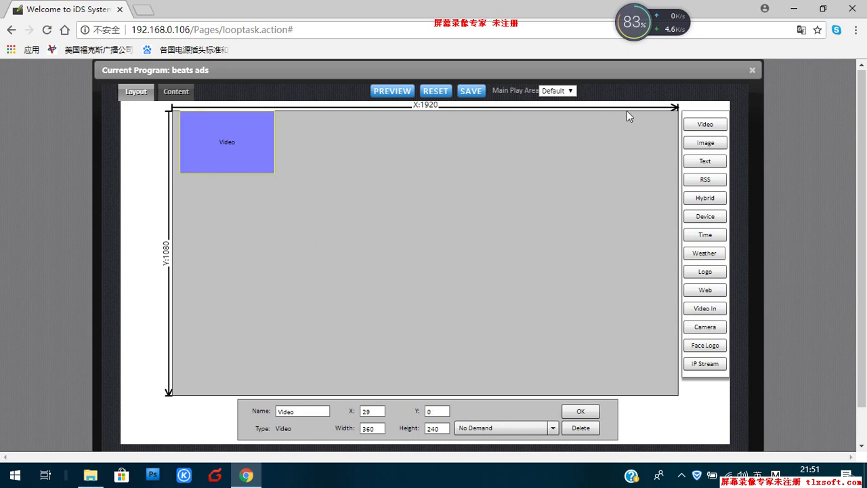
left_click(752, 70)
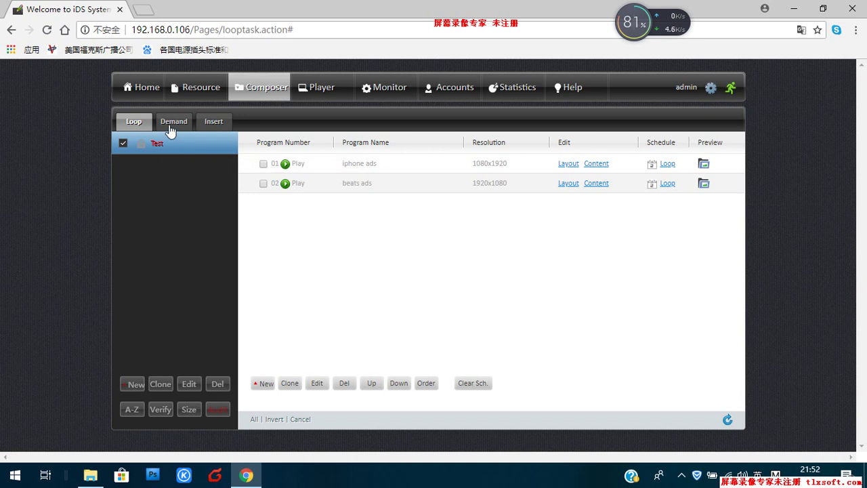
left_click(170, 129)
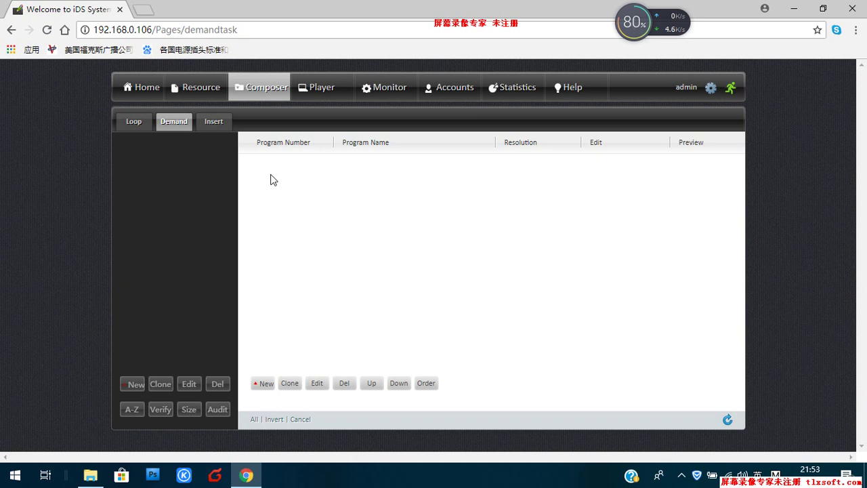
left_click(213, 123)
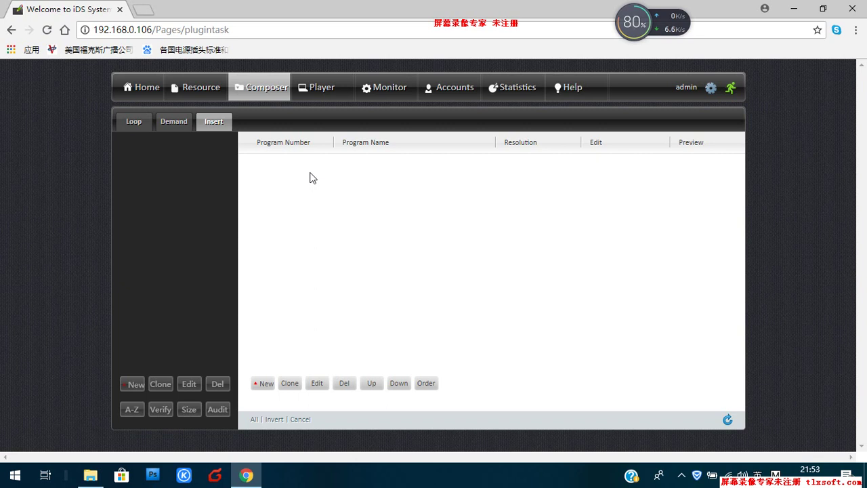
left_click(132, 126)
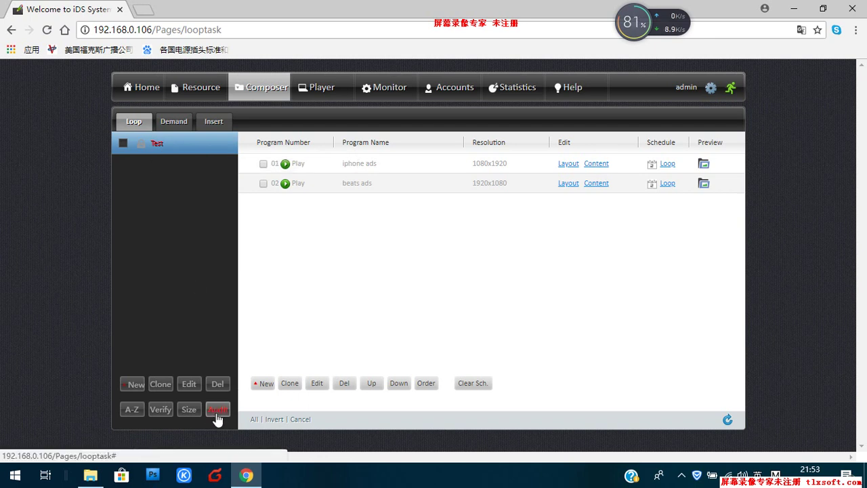
Step: Audit the Test loop campaign, confirm the notice, and go to the Player list
left_click(122, 144)
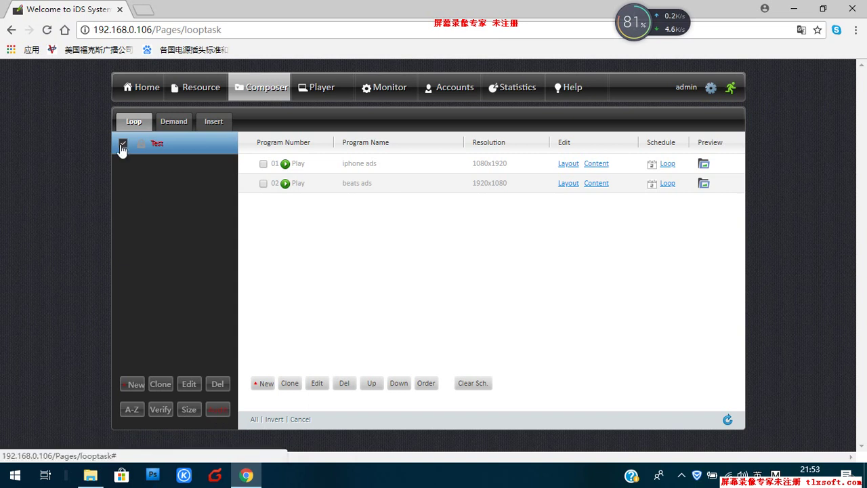
left_click(217, 410)
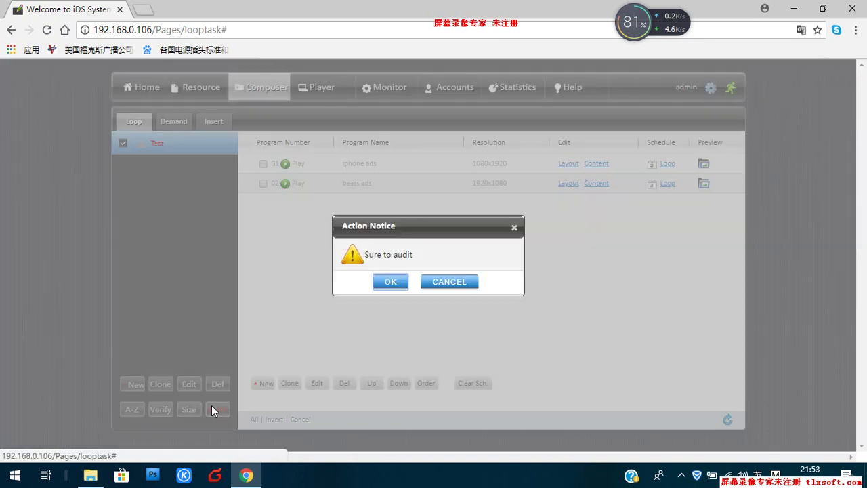
left_click(389, 282)
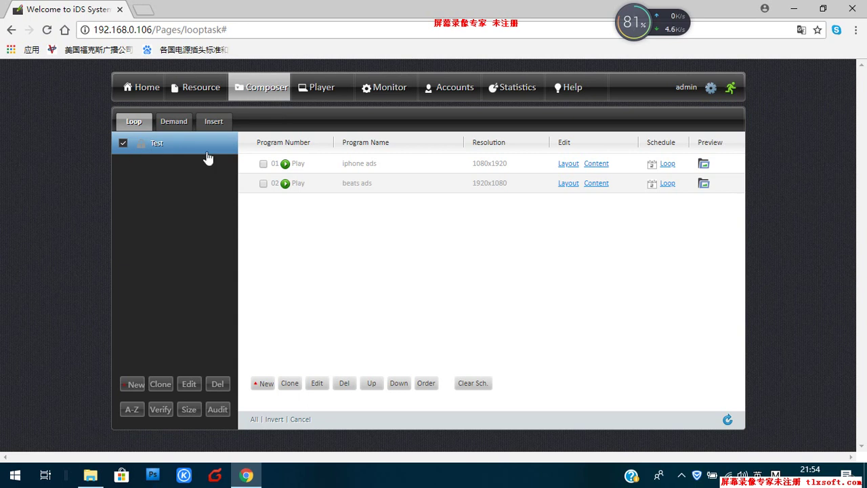
left_click(321, 93)
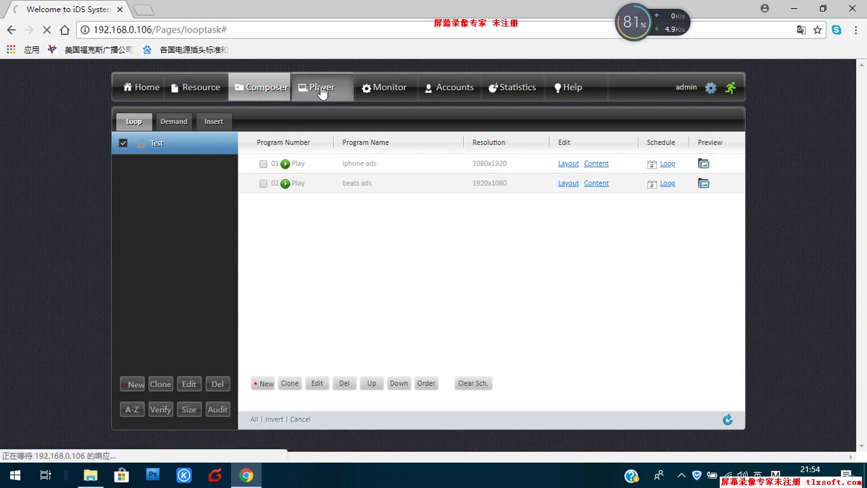
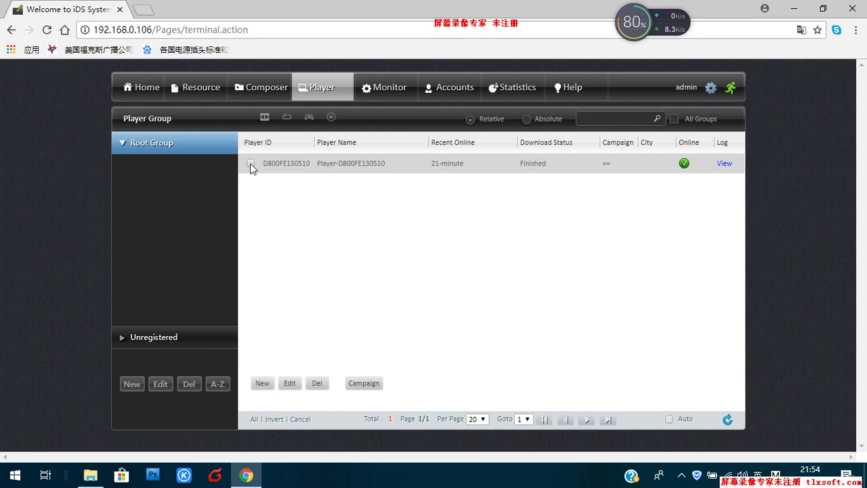
Step: Open the layout content editor for the iphone ads program from the Composer program list
left_click(261, 92)
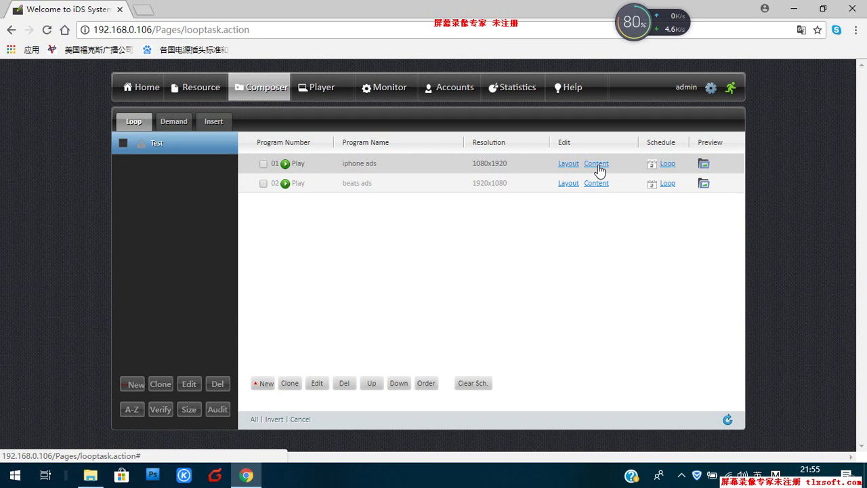
left_click(597, 165)
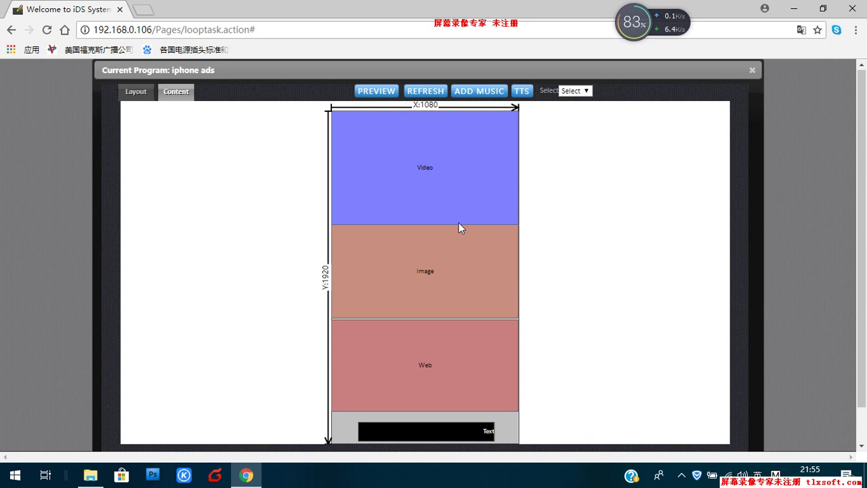
Step: Add 混流Q-300M.mp4 from the video folder to the Video region's playlist
double_click(387, 162)
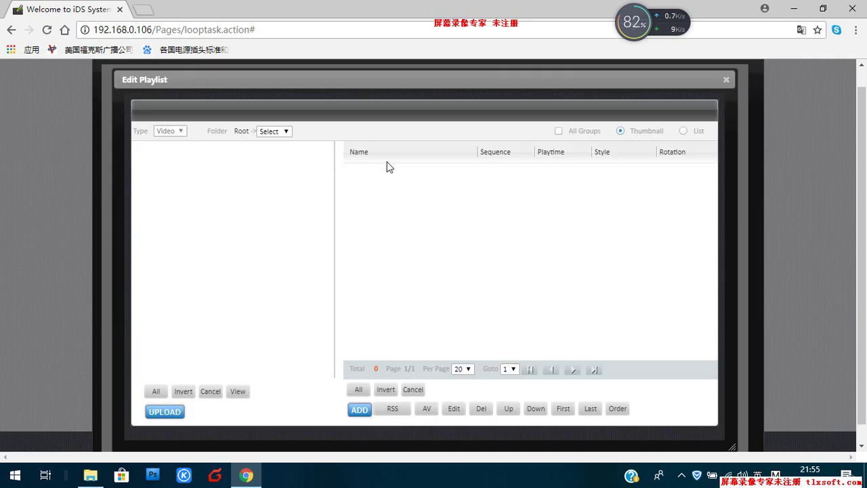
left_click(283, 131)
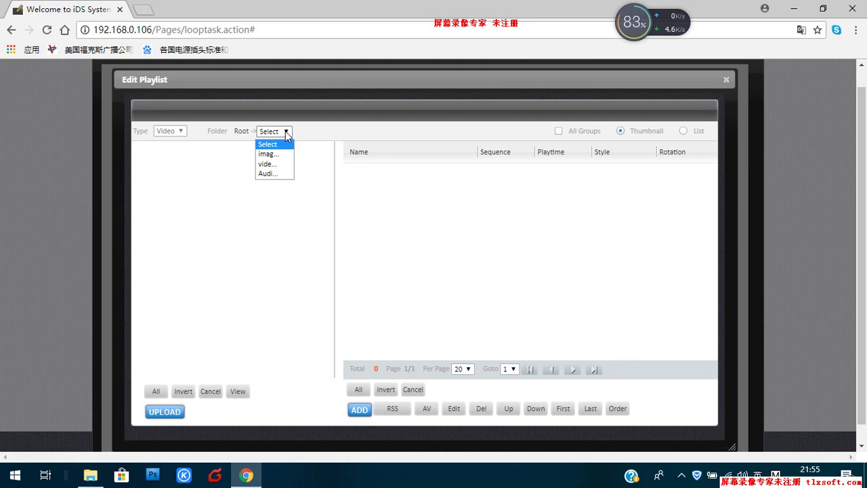
left_click(271, 165)
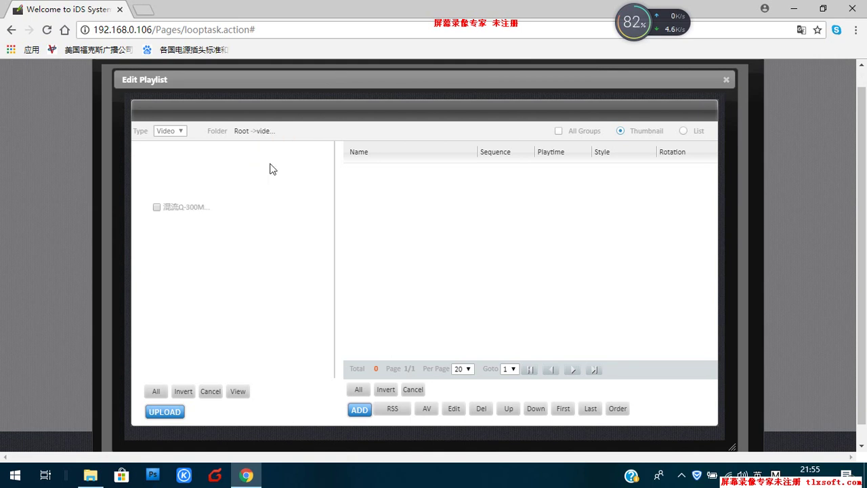
left_click(157, 207)
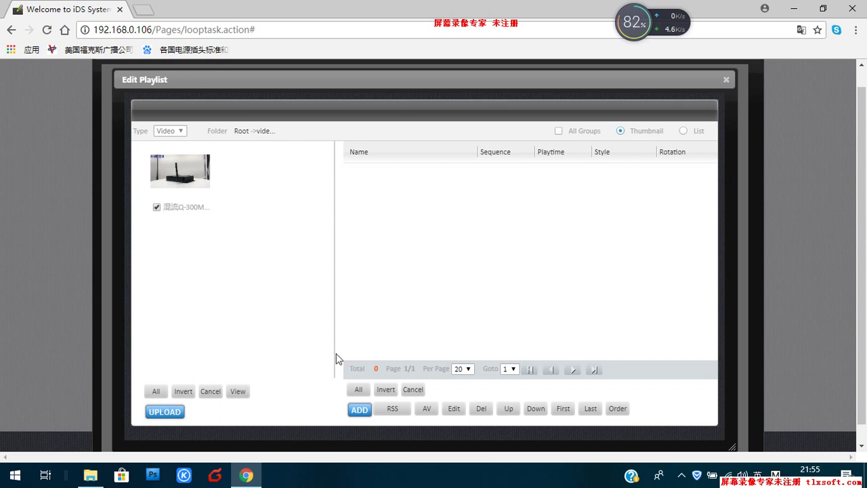
left_click(358, 410)
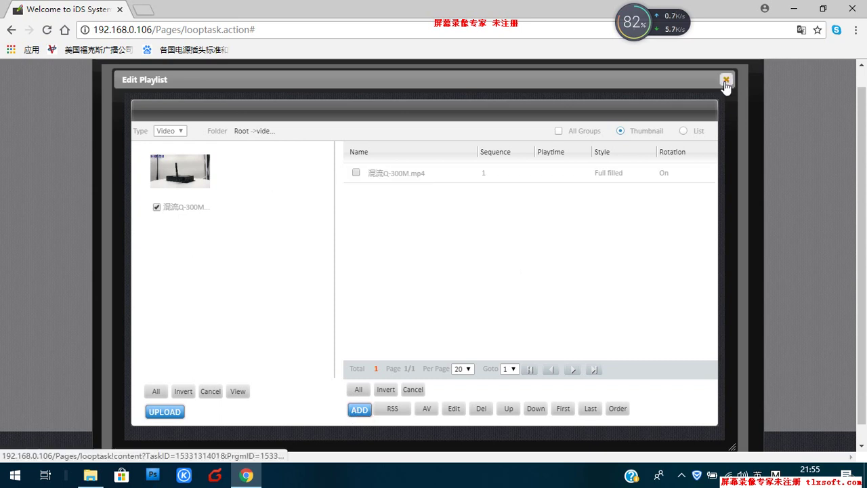
left_click(727, 80)
left_click(471, 237)
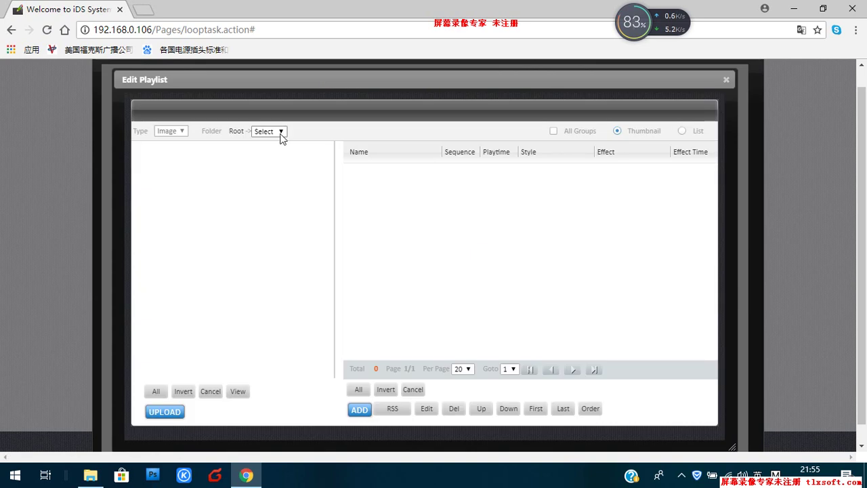
Step: Add Q300M.JPG and Q300.JPG from the images folder to the Image playlist
left_click(280, 133)
left_click(266, 155)
left_click(161, 208)
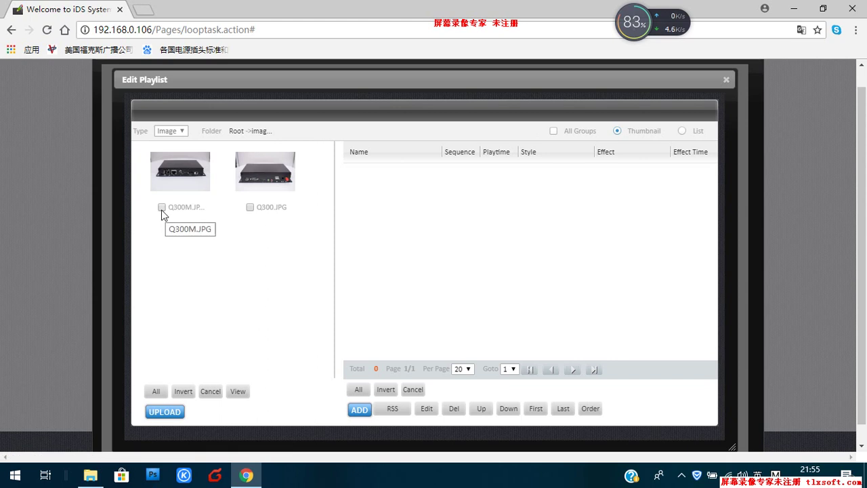
left_click(250, 207)
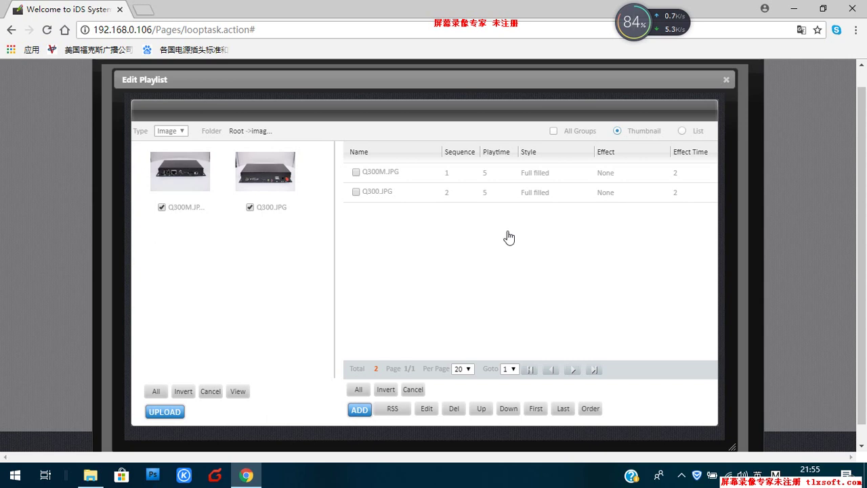
Step: Give Q300M.JPG the Scroll Up transition effect and close the image playlist
left_click(356, 172)
left_click(426, 408)
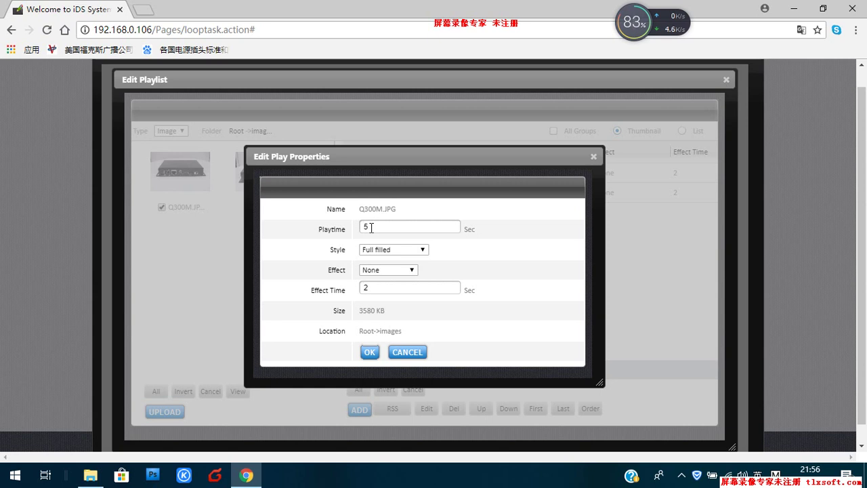
left_click(411, 271)
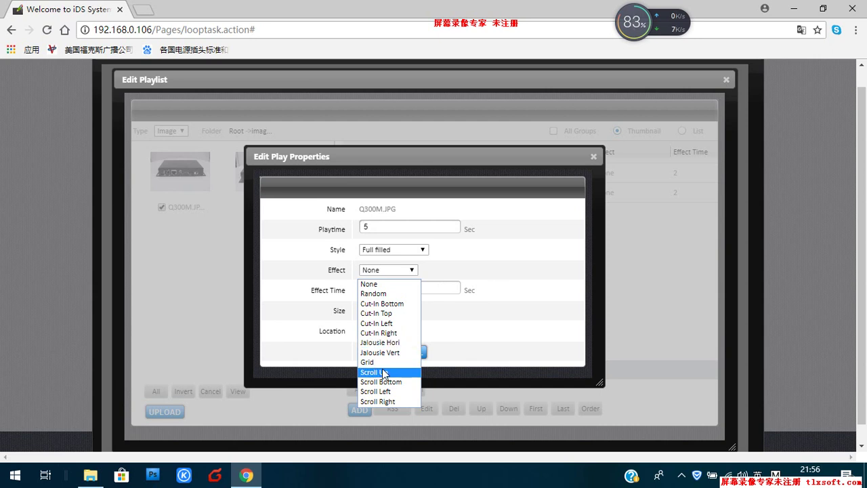
left_click(382, 370)
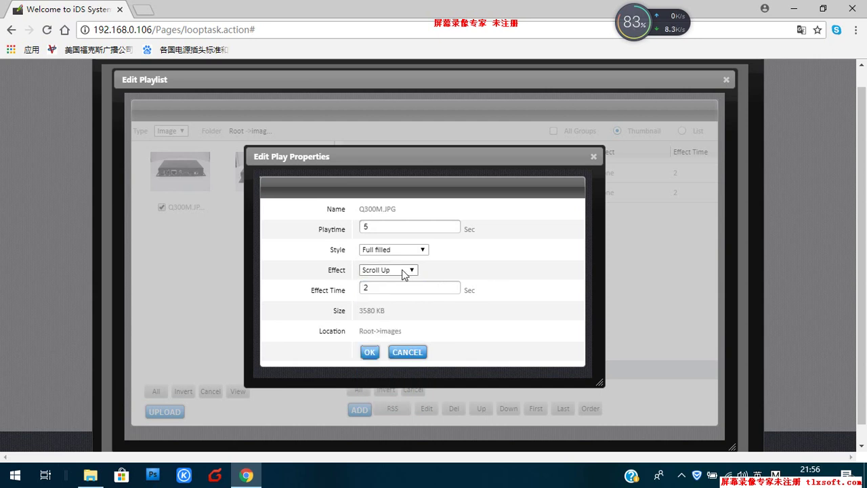
left_click(369, 352)
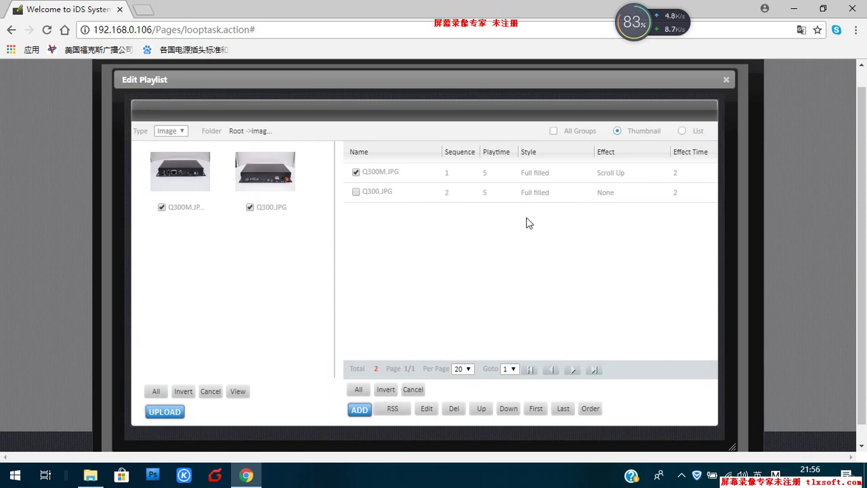
left_click(727, 83)
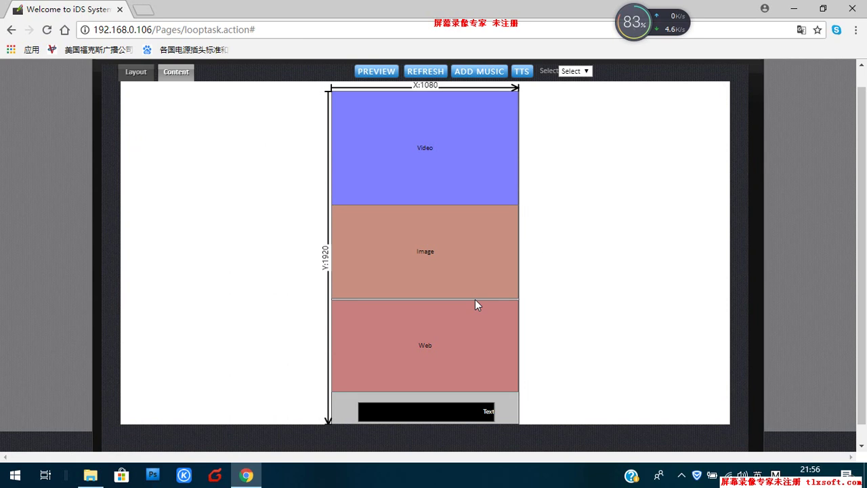
double_click(408, 331)
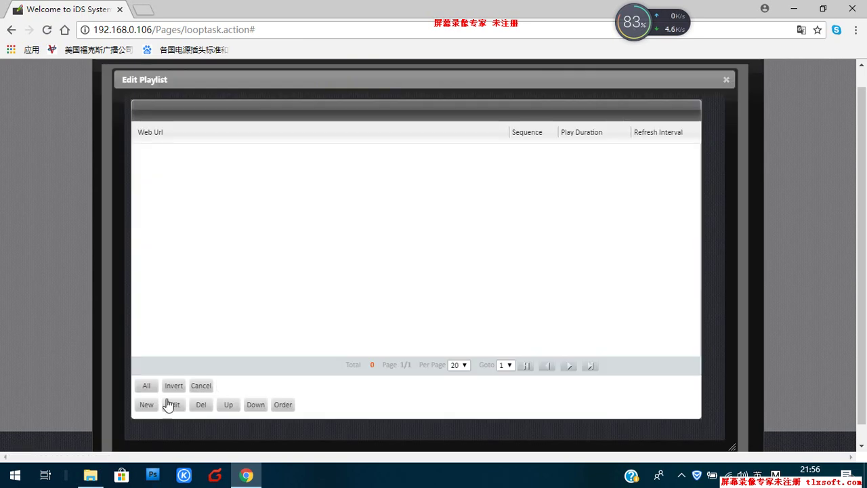
left_click(148, 407)
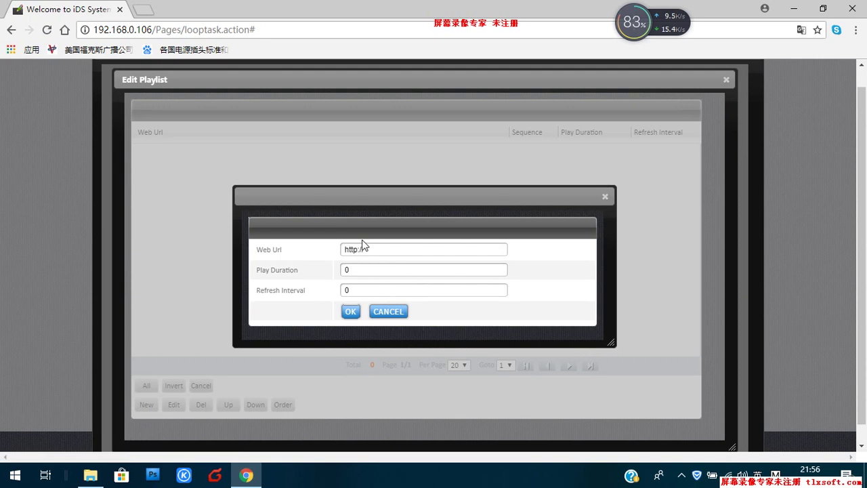
left_click(373, 248)
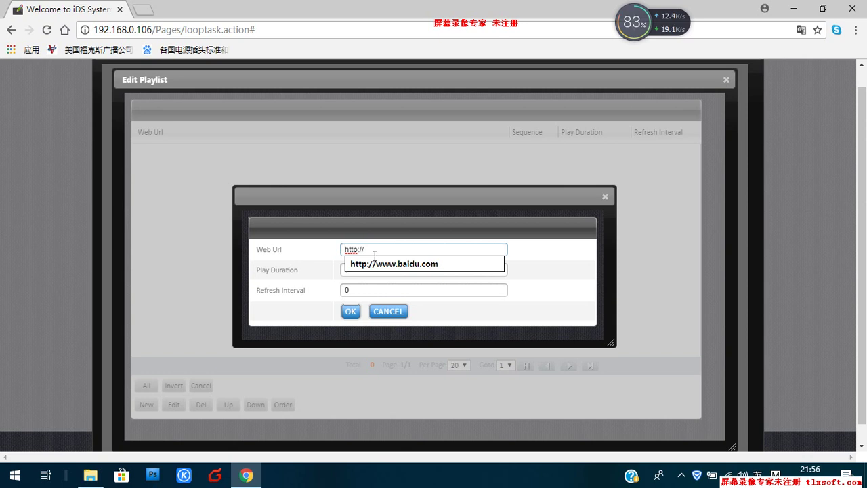
left_click(372, 265)
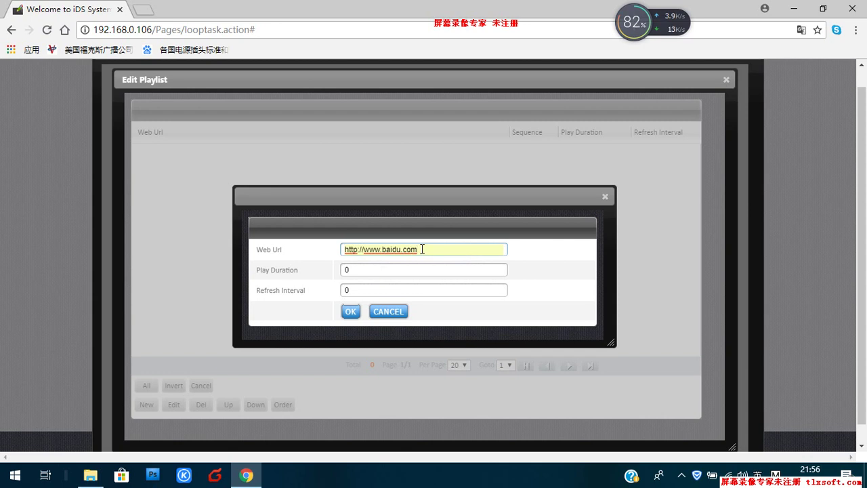
left_click(422, 249)
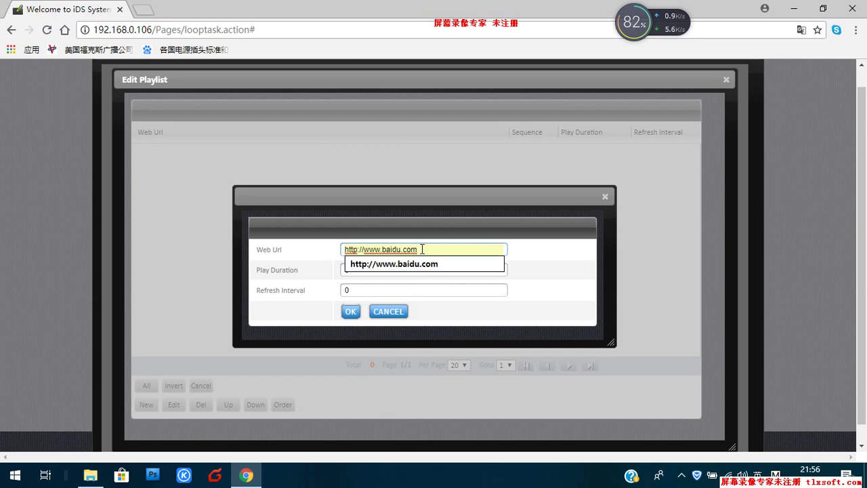
left_click(569, 269)
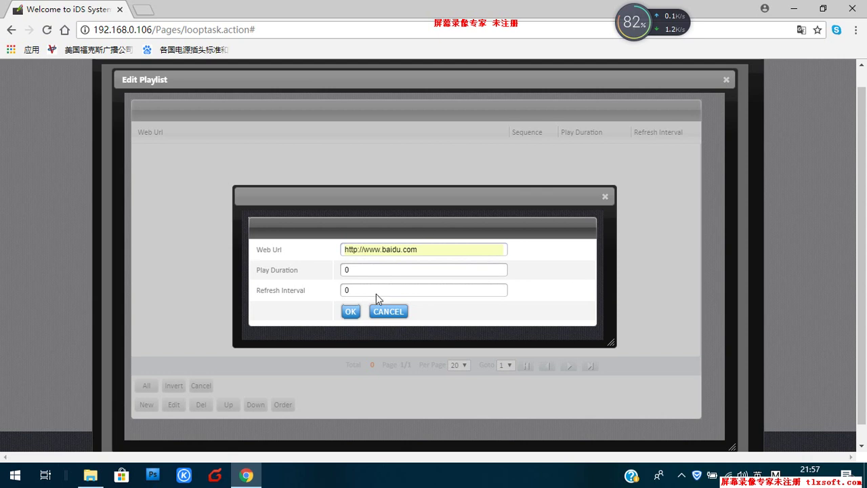
left_click(351, 313)
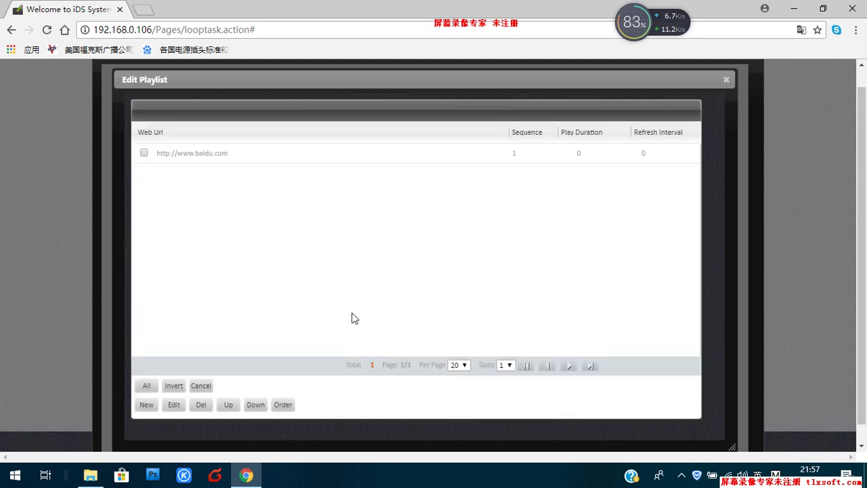
left_click(726, 80)
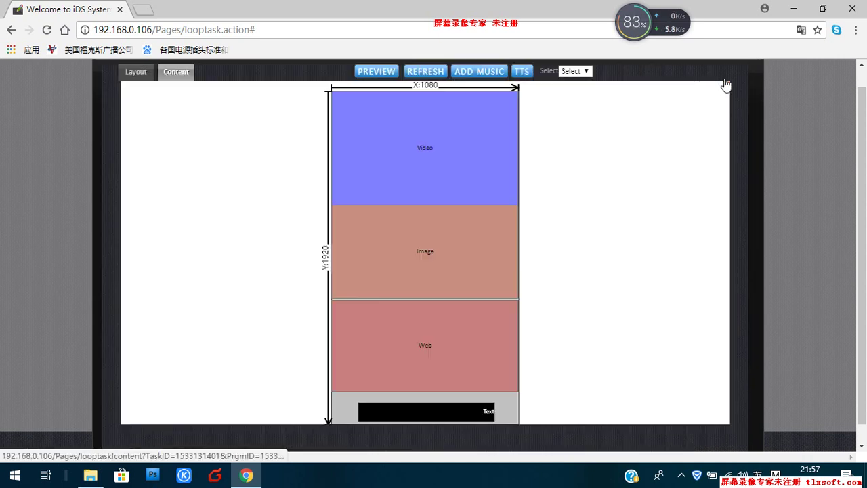
Step: Add a Text region entry reading 'welcome to watch the demo video', then check the background music picker
double_click(410, 413)
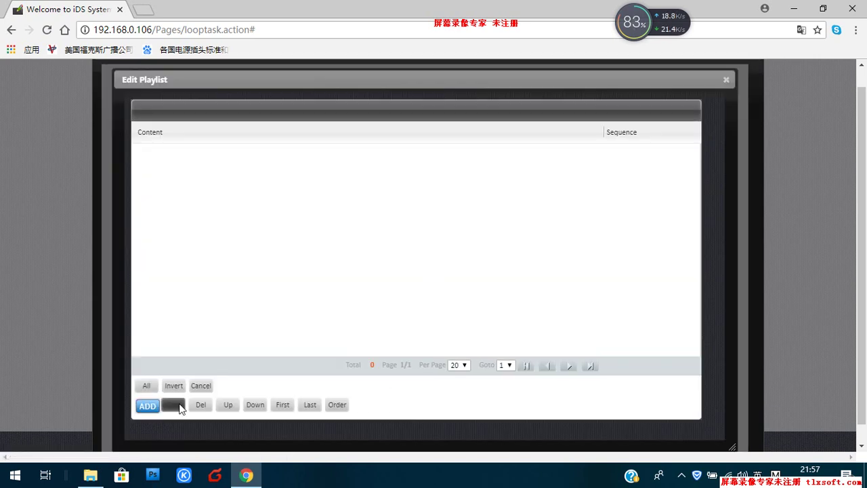
left_click(146, 410)
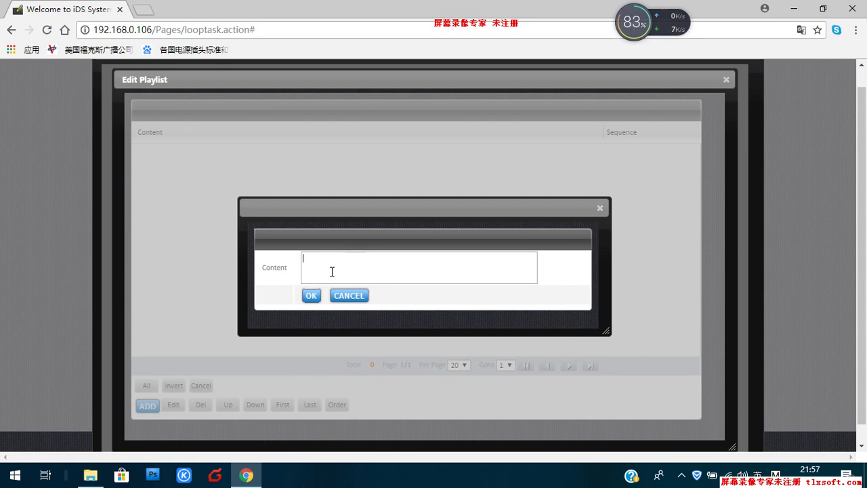
type("wer")
type("ele")
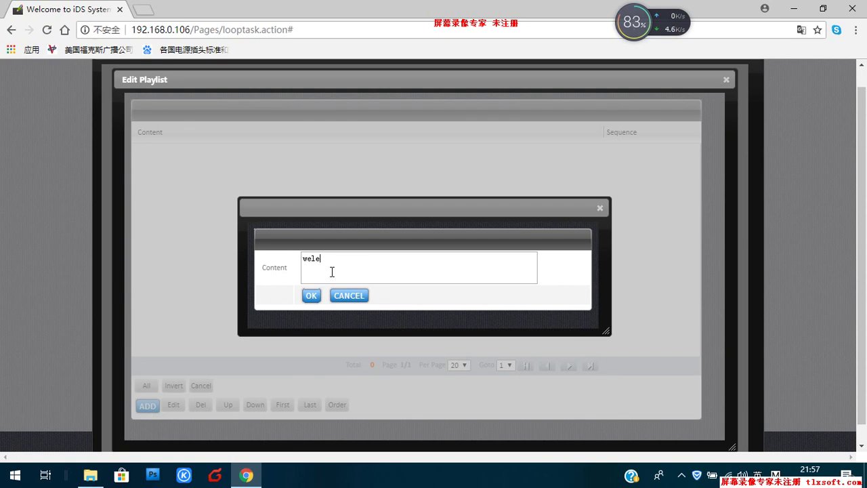
type("com")
key("BackSpace")
key("BackSpace")
key("BackSpace")
type("come to watch teh d")
key("BackSpace")
key("BackSpace")
type("he demo video")
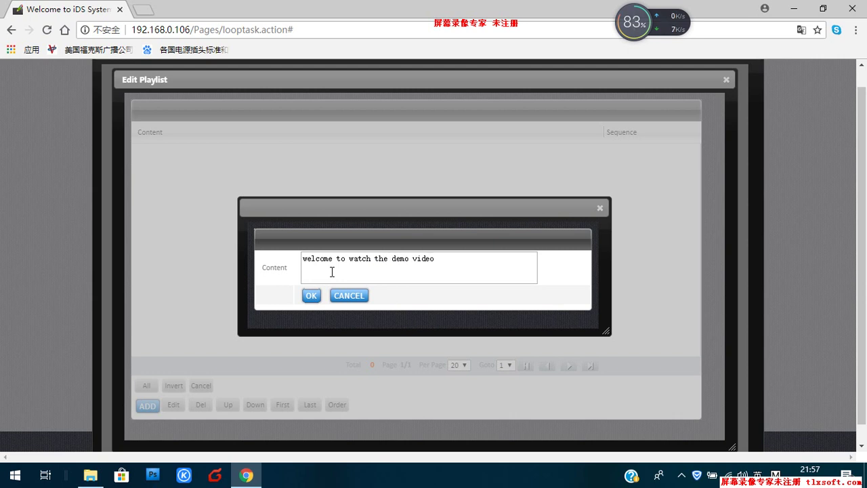
left_click(312, 296)
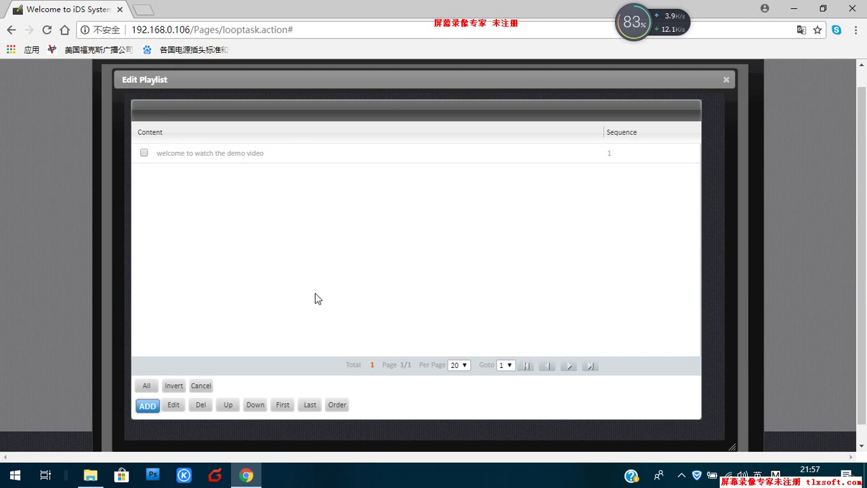
left_click(726, 80)
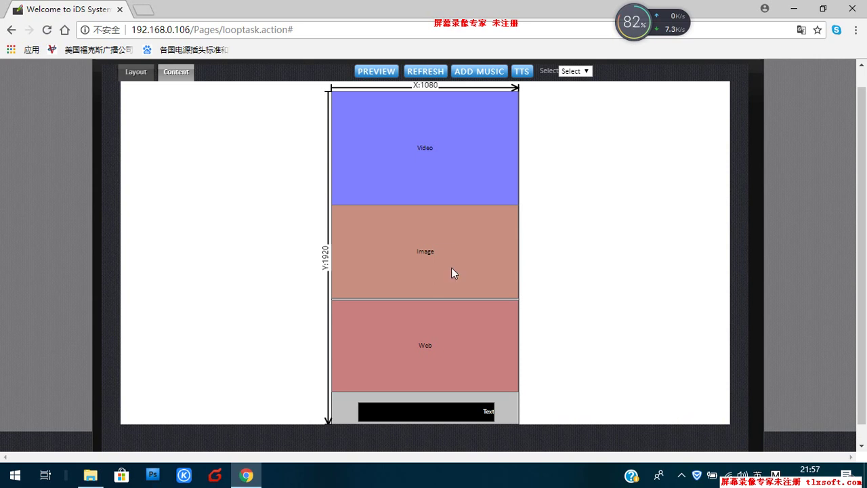
left_click(478, 72)
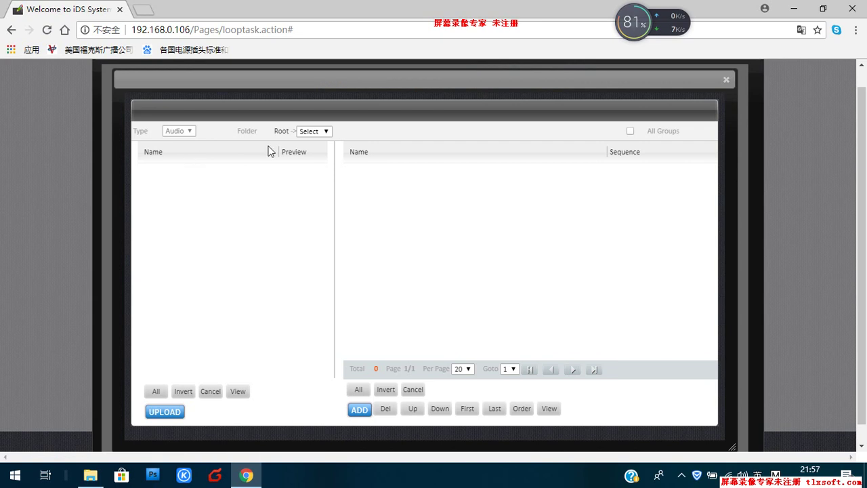
left_click(727, 81)
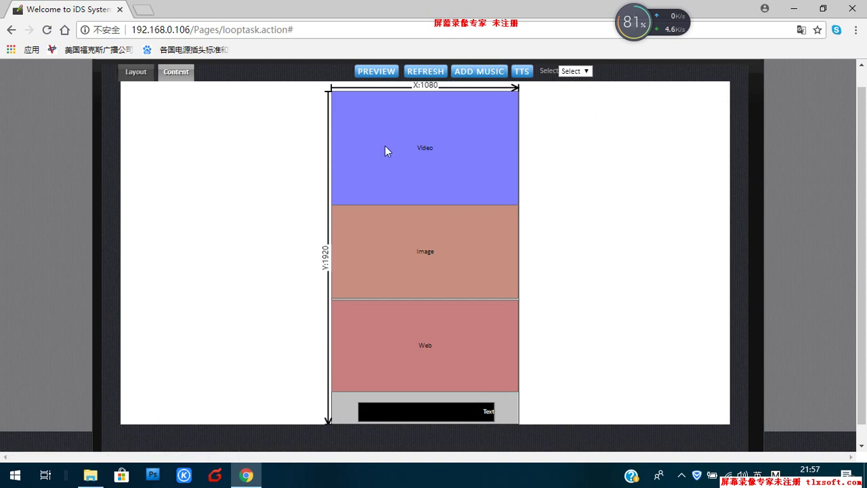
Step: Preview the iphone ads program playing its video, images, web area and scrolling welcome text
left_click(374, 72)
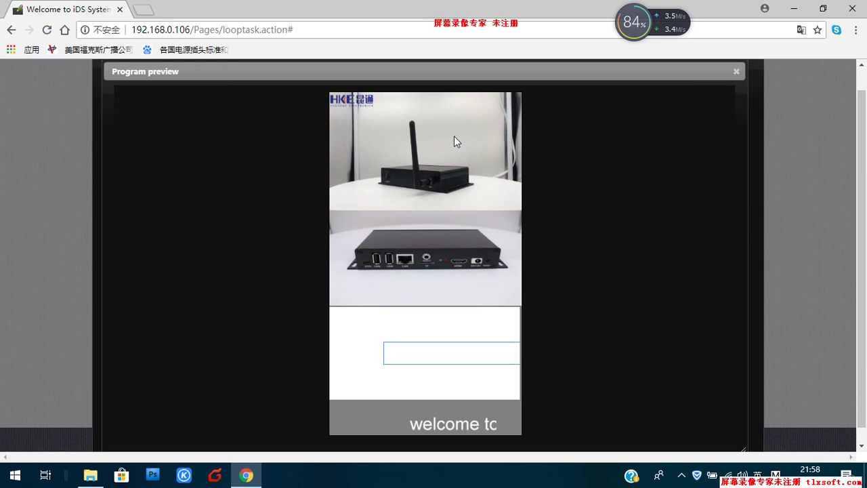
Step: Leave the preview and layout editor, and open the Loop play schedule for iphone ads
left_click(736, 72)
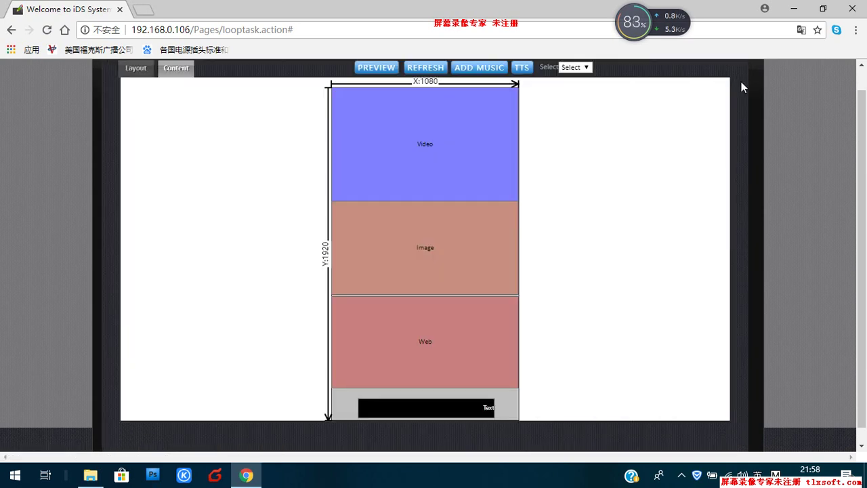
scroll(862, 135, "up", 1)
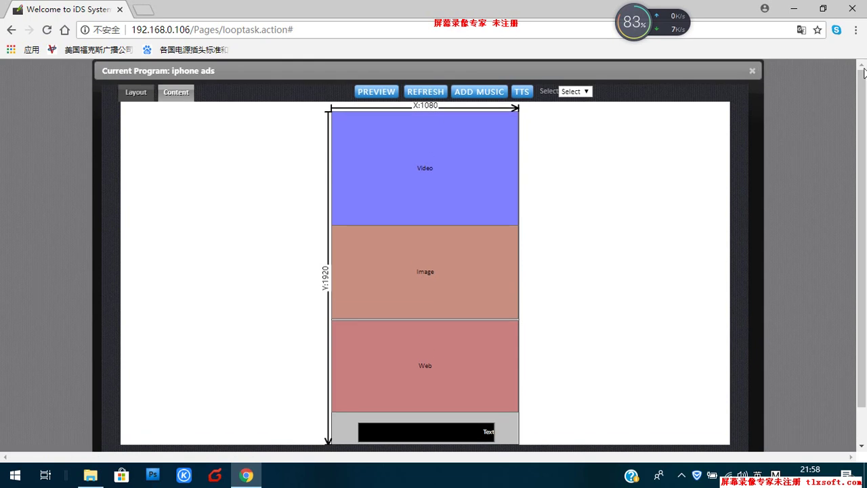
left_click(755, 70)
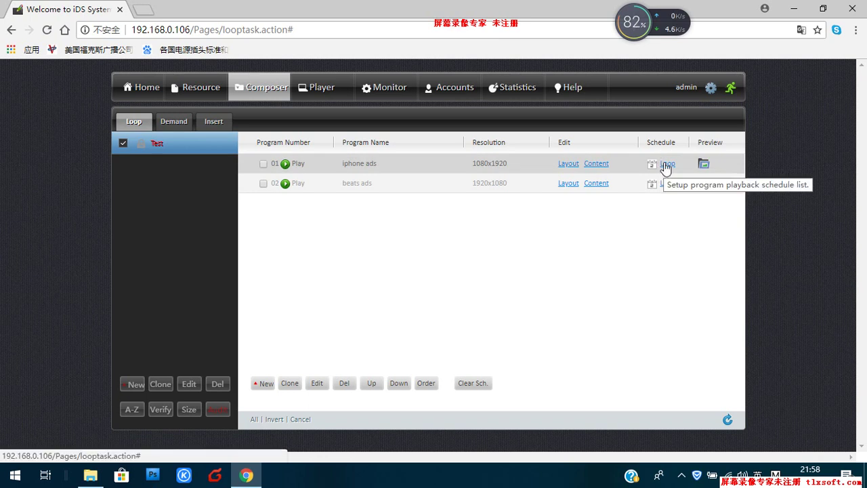
left_click(666, 166)
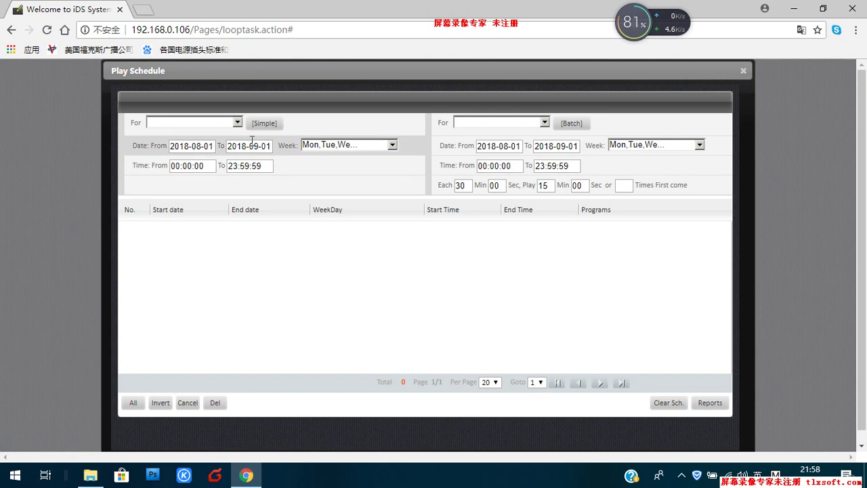
Step: Choose Play:iphone ads as the program the simple schedule applies to
left_click(238, 123)
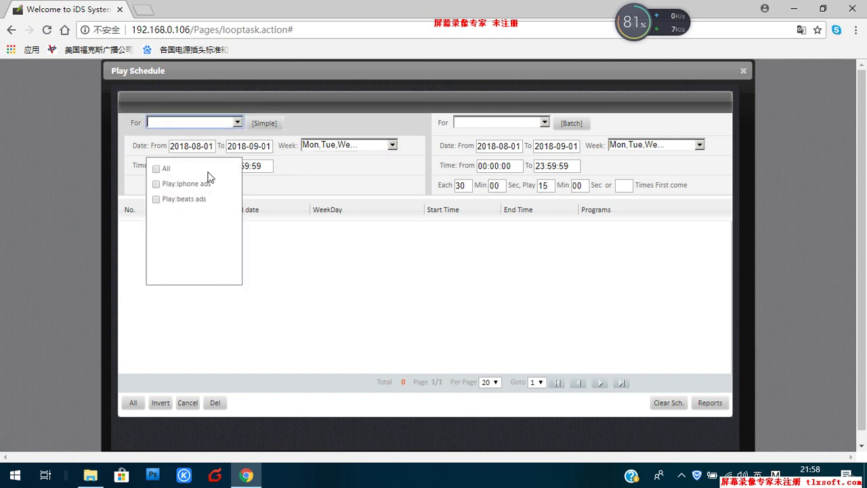
left_click(156, 184)
left_click(312, 241)
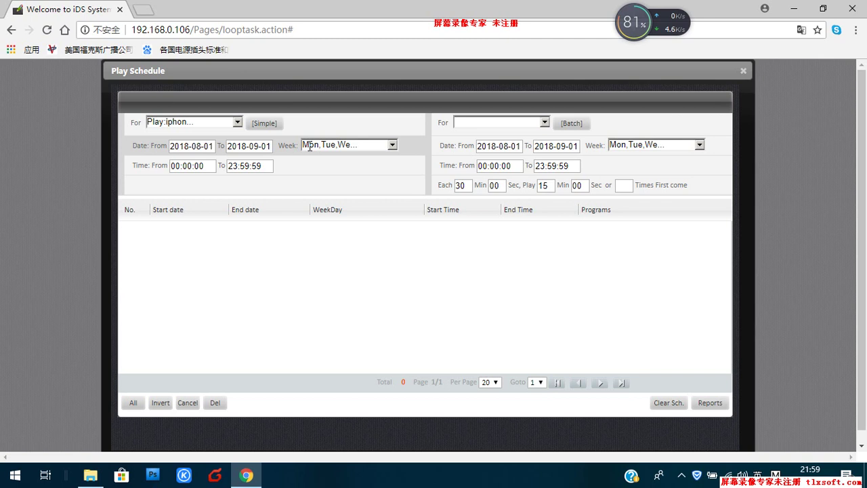
Step: Change the schedule's weekdays from Every to only Mon, Tue, Wed and Fri
left_click(392, 145)
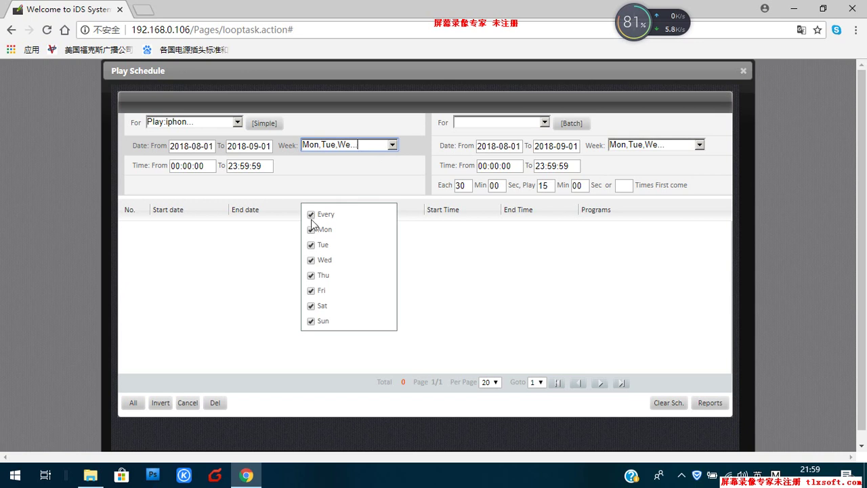
left_click(311, 215)
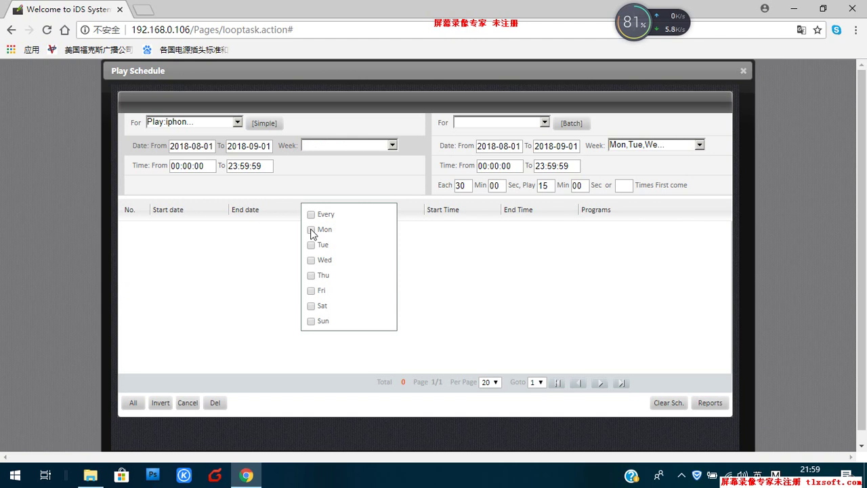
left_click(311, 230)
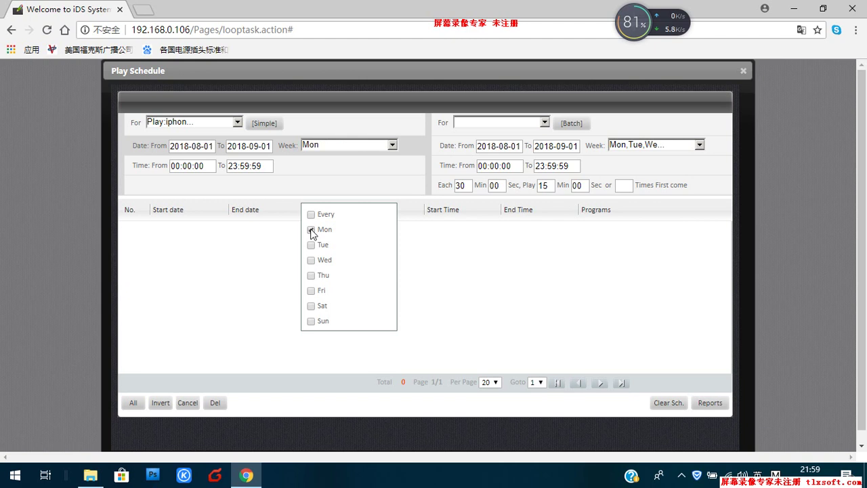
left_click(311, 261)
left_click(311, 292)
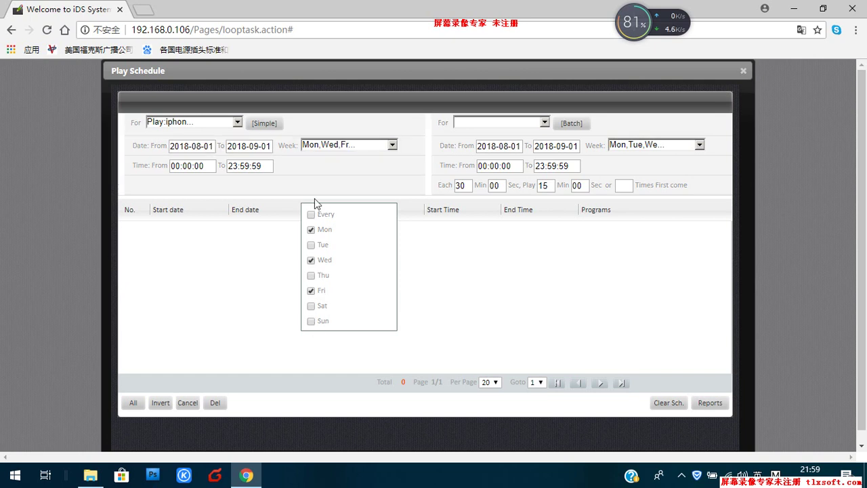
left_click(312, 245)
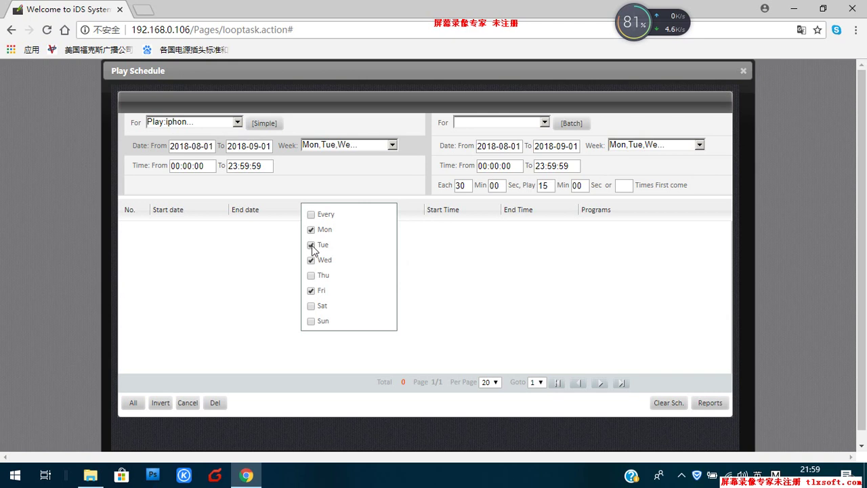
left_click(493, 313)
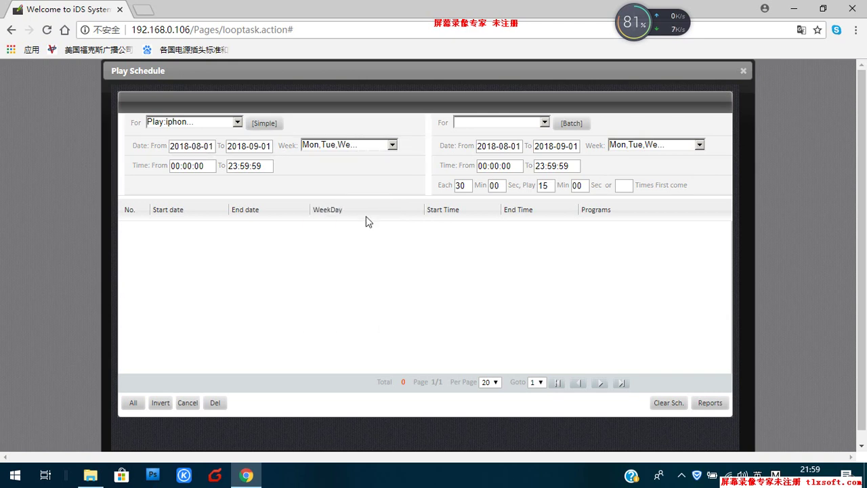
left_click(392, 146)
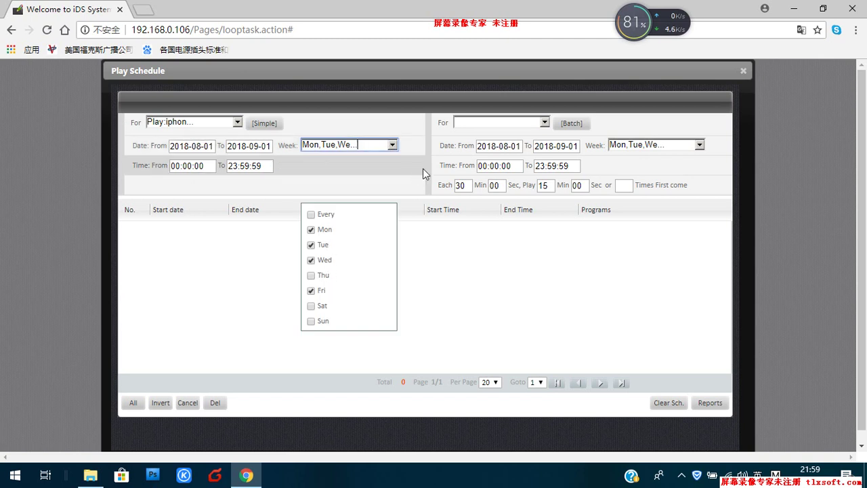
left_click(376, 181)
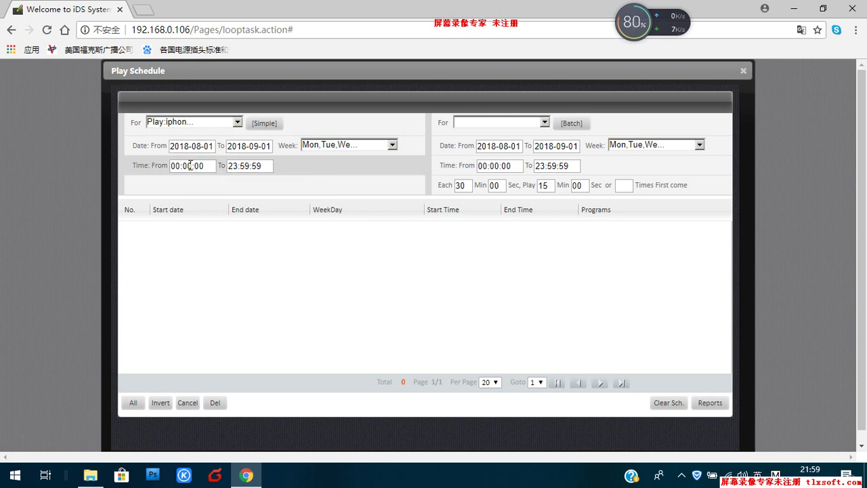
Step: Set the play window to 09:59:45–23:59:59 and add it as a Simple schedule entry
left_click(195, 167)
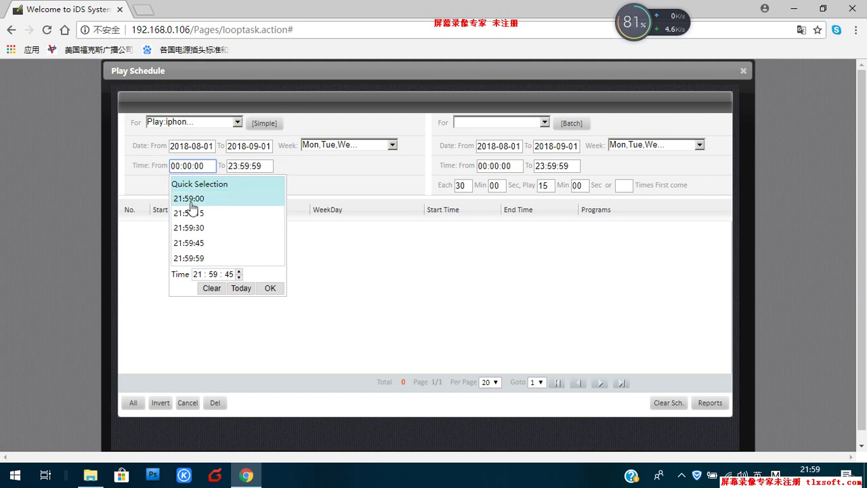
left_click(198, 275)
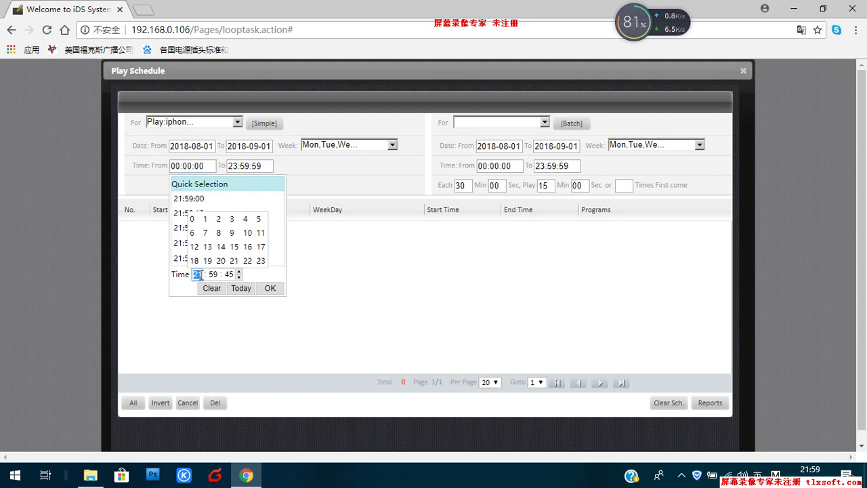
left_click(232, 233)
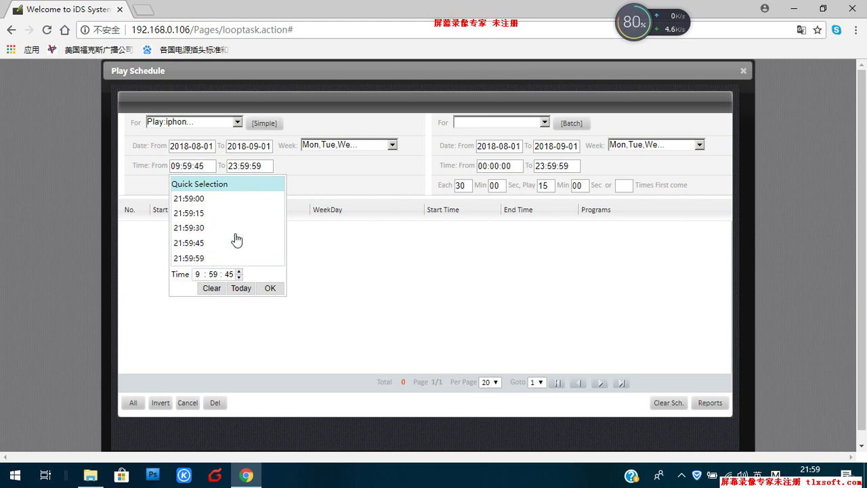
left_click(250, 165)
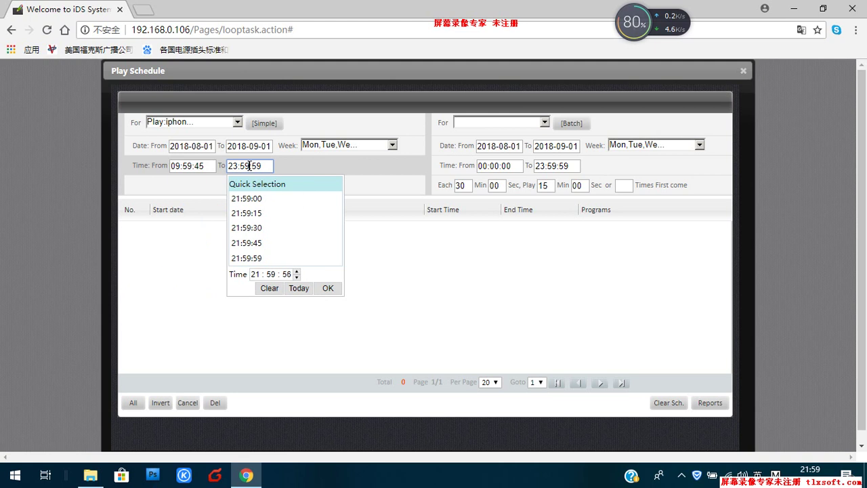
left_click(286, 165)
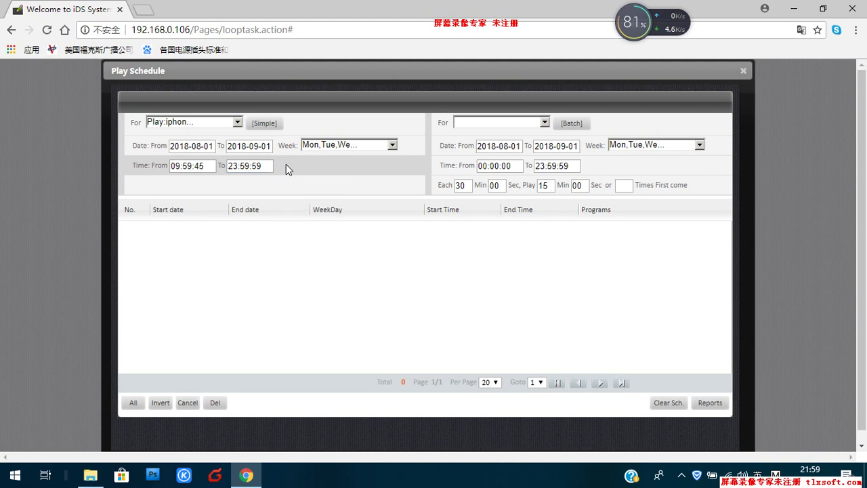
left_click(265, 125)
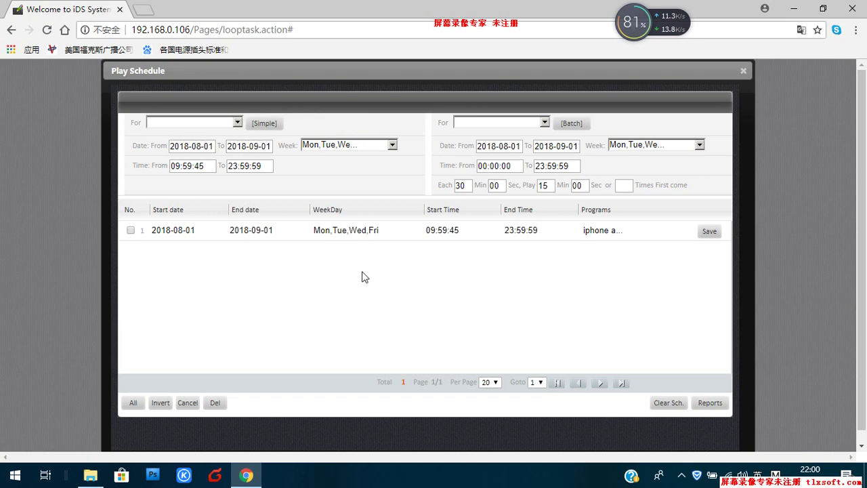
Step: Save the Timed 'iphone ads' schedule entry, close the schedule window, and send the Test loop task for audit
left_click(708, 233)
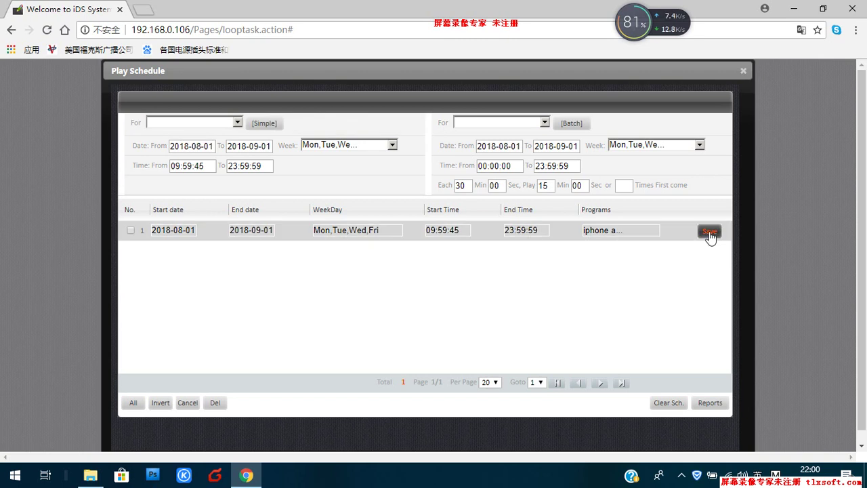
left_click(421, 295)
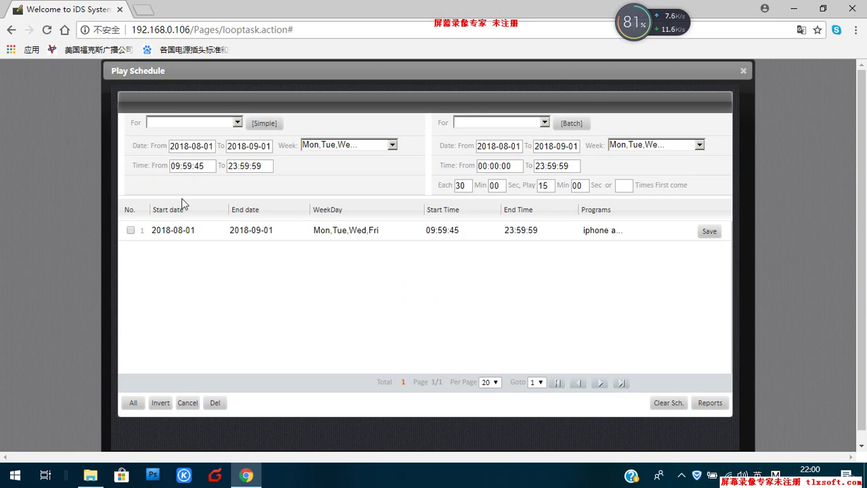
left_click(178, 230)
left_click(744, 72)
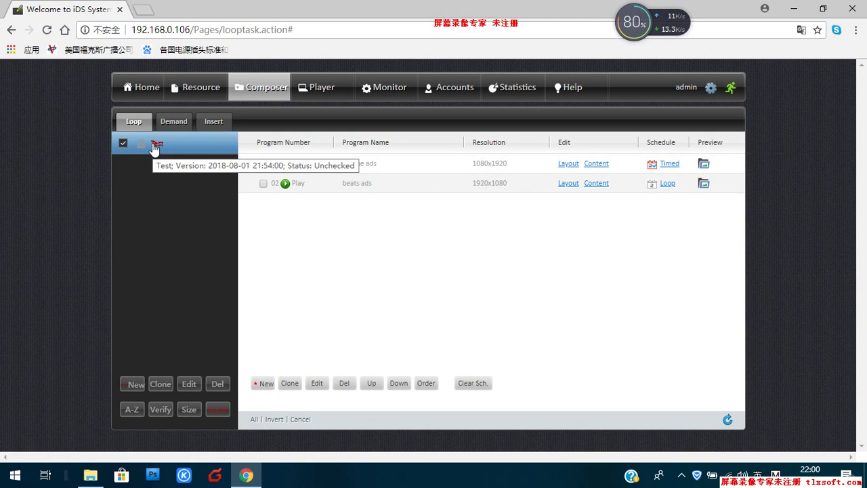
left_click(217, 410)
Step: Confirm the Test campaign audit so it shows Checked, then go to the Player list
left_click(390, 284)
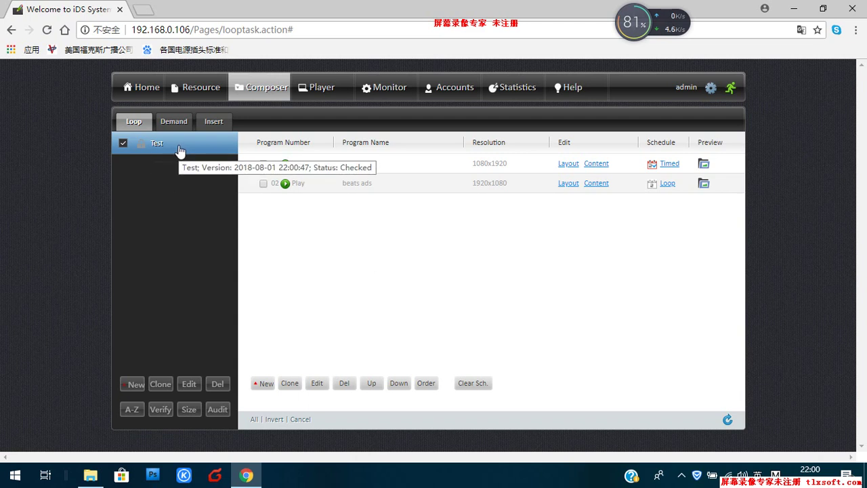
left_click(319, 98)
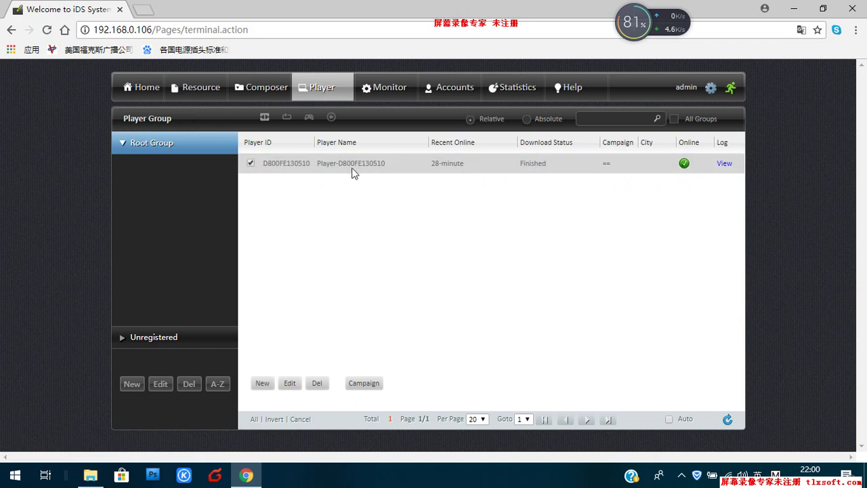
Step: Bind the Test loop campaign to the online player, then return to the Player page through Composer
left_click(365, 384)
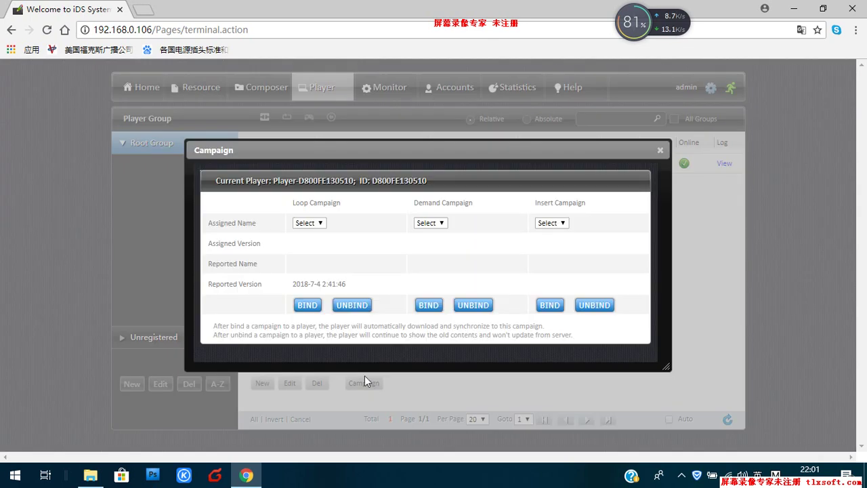
left_click(320, 224)
left_click(307, 306)
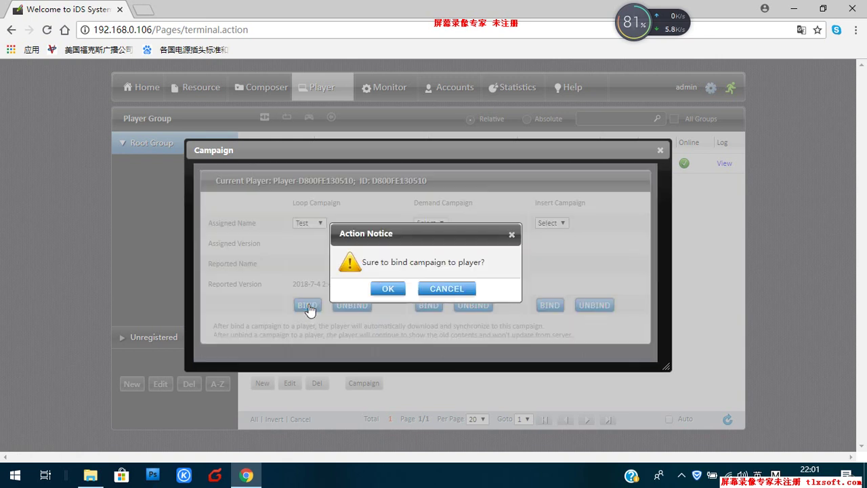
left_click(388, 289)
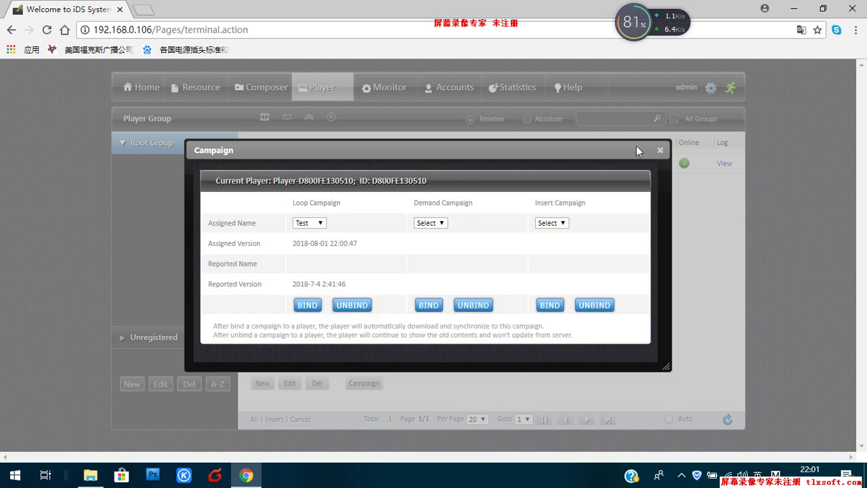
left_click(661, 151)
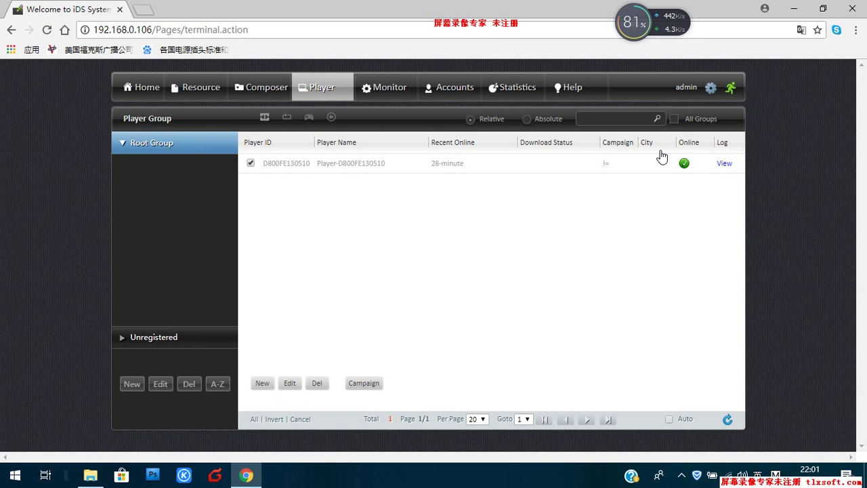
left_click(264, 94)
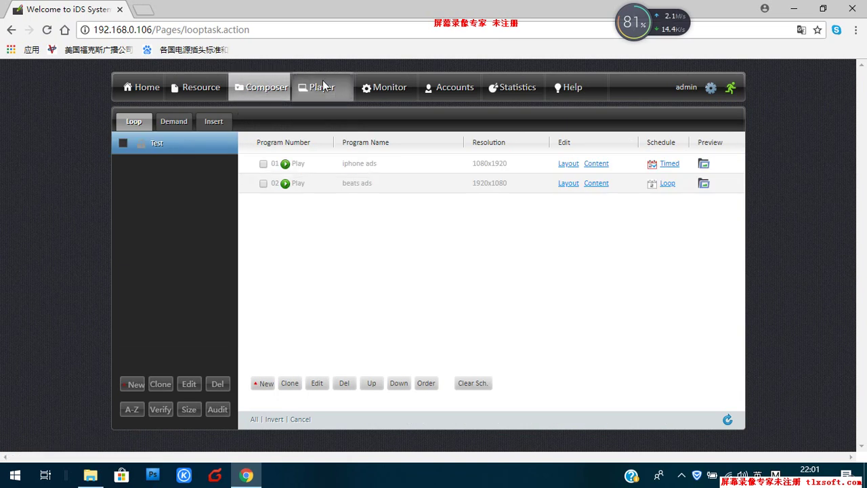
left_click(321, 89)
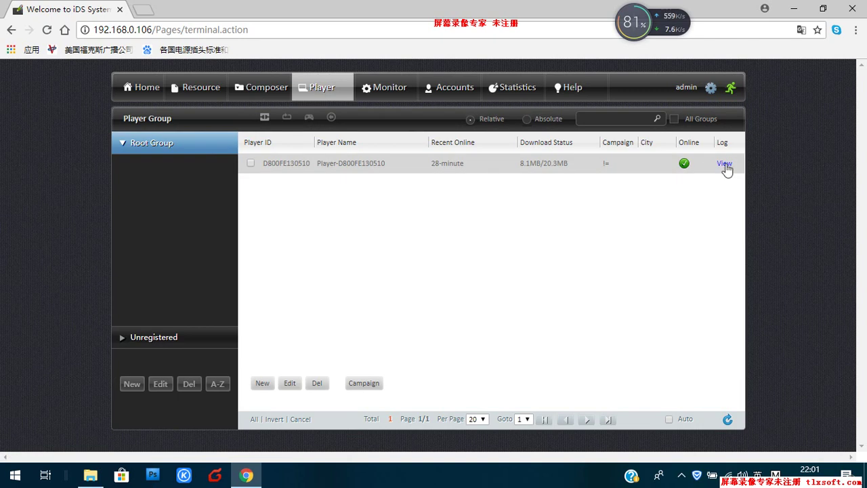
Step: Read the player's Terminal Log of downloads and online events, close it, and go to Monitor
left_click(725, 165)
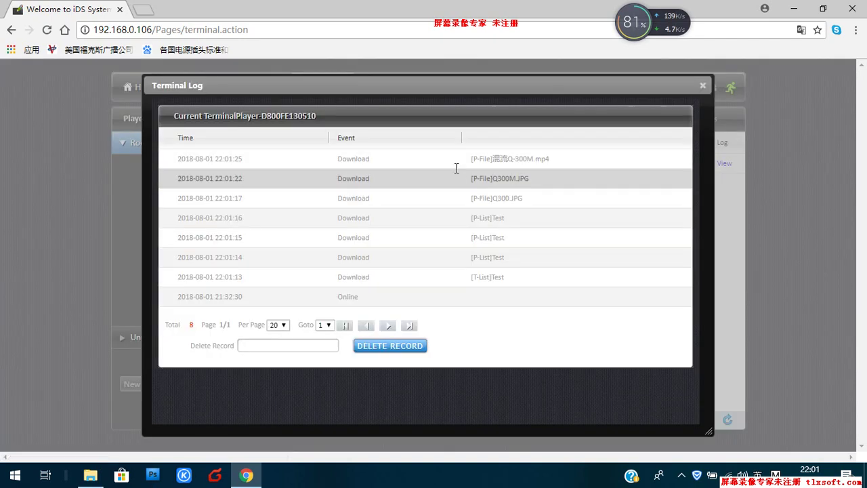
left_click(702, 85)
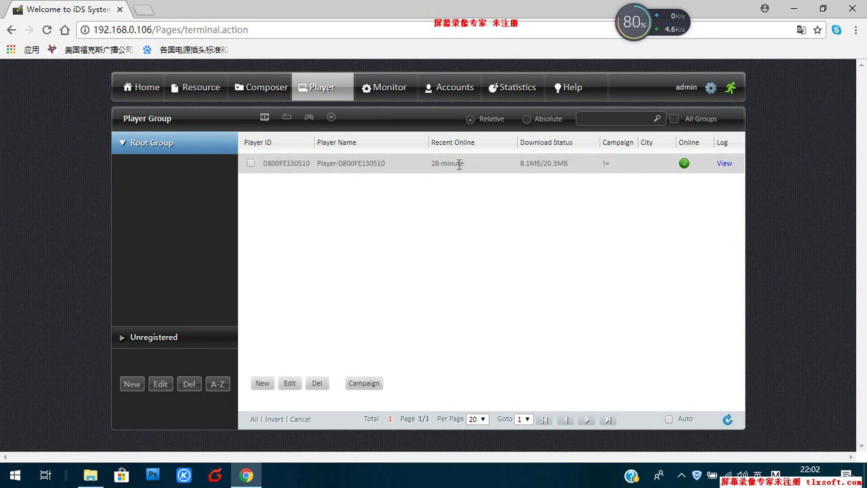
left_click(382, 92)
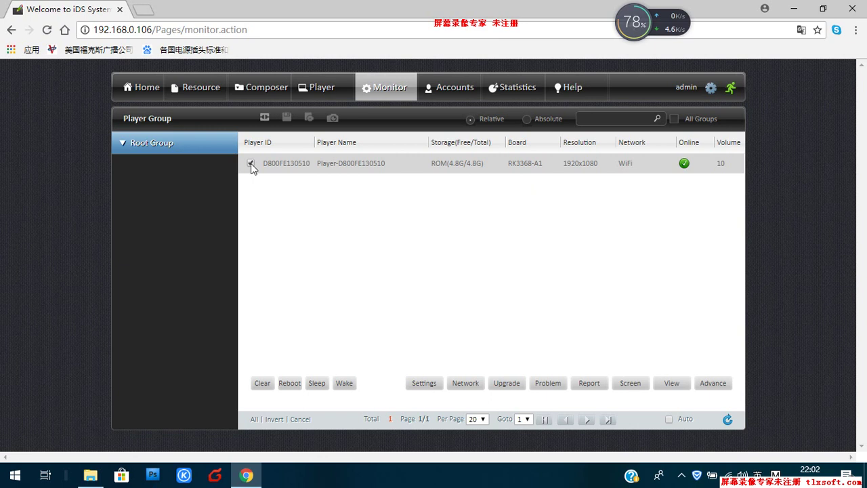
Step: Select the online player on the Monitor page and open its Player Settings
left_click(252, 165)
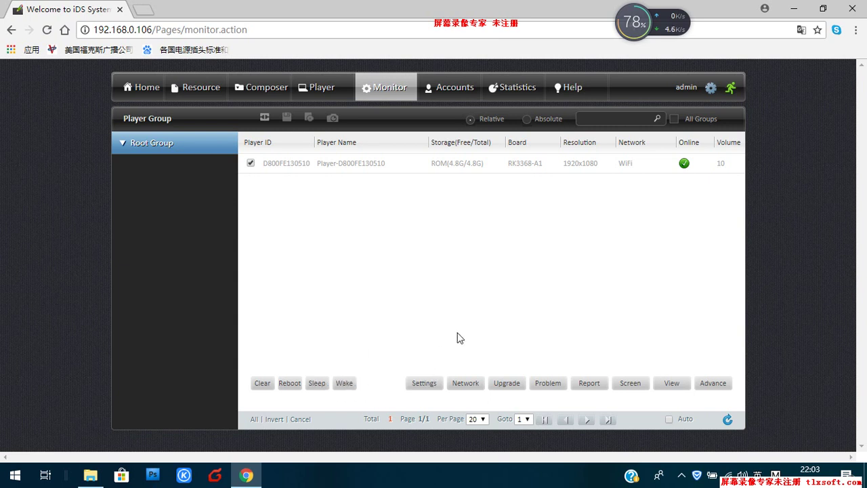
left_click(420, 387)
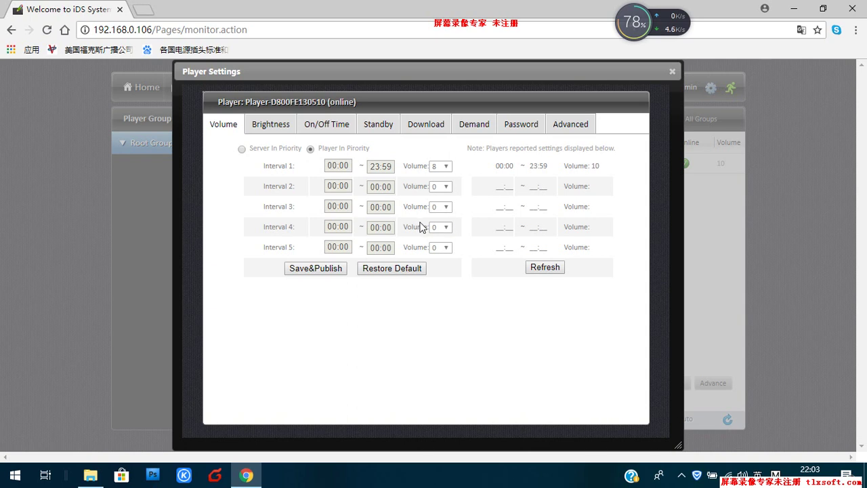
Step: Inspect the brightness and On/Off Time power schedules, keep Player In Priority, and close Player Settings
left_click(278, 127)
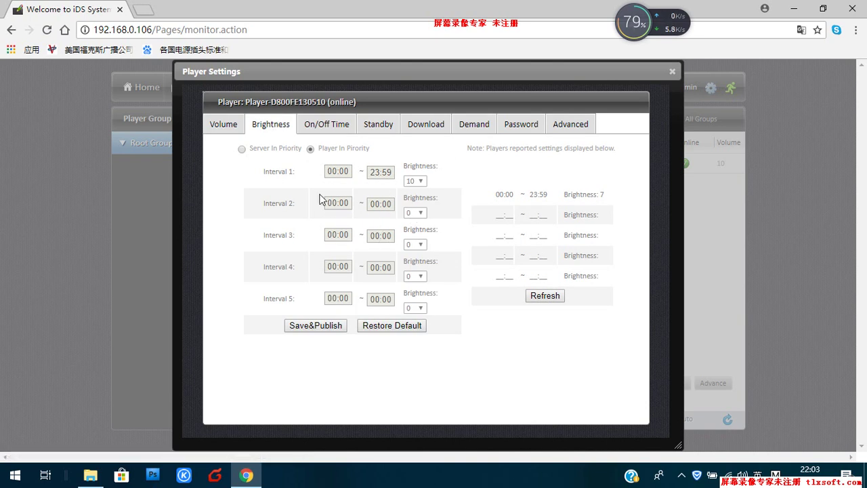
left_click(329, 132)
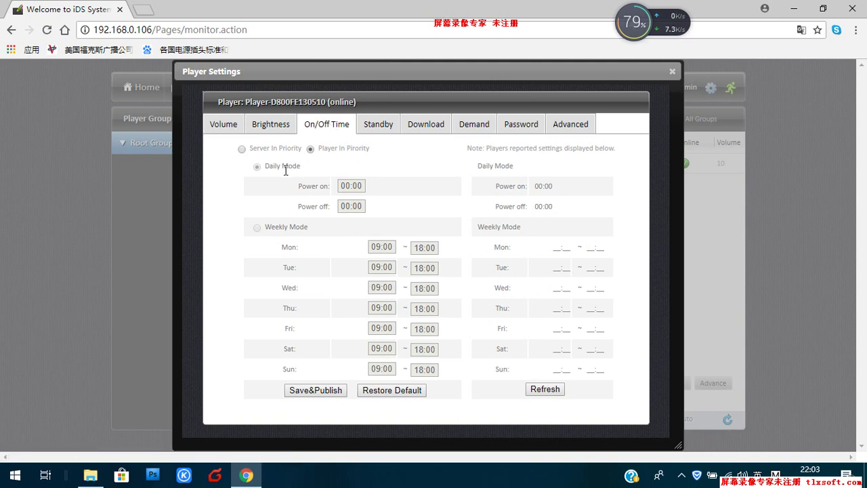
left_click(348, 187)
left_click(242, 149)
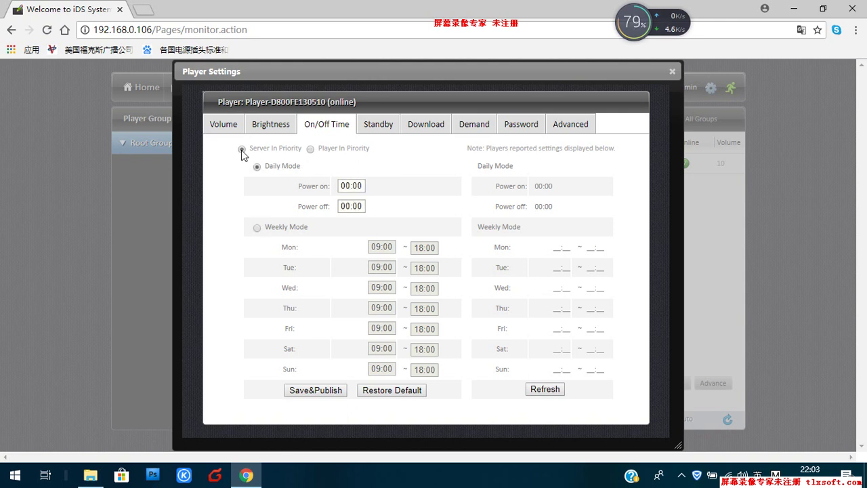
left_click(350, 186)
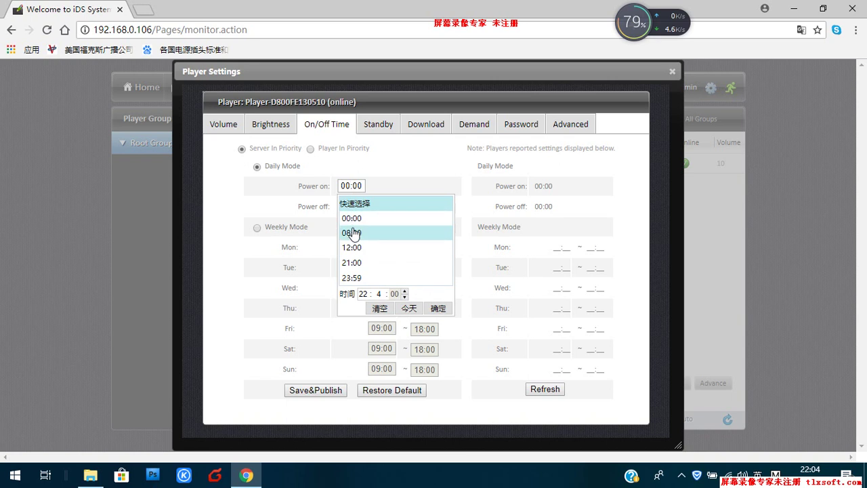
left_click(395, 169)
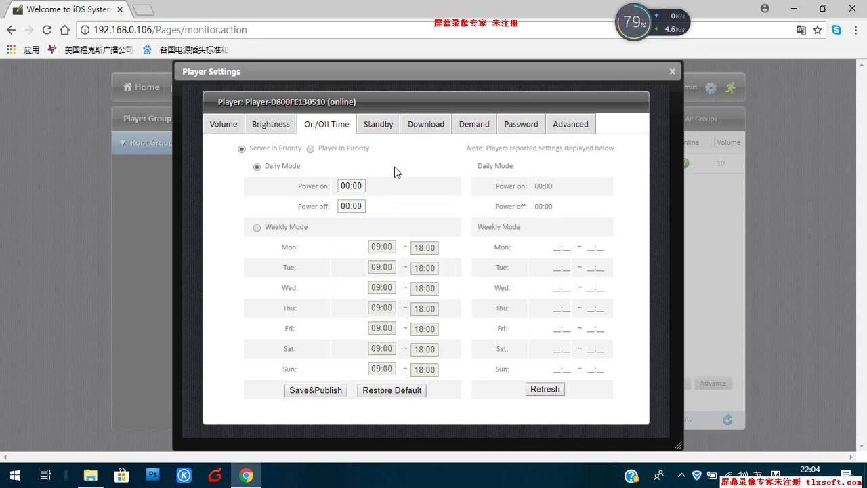
left_click(311, 149)
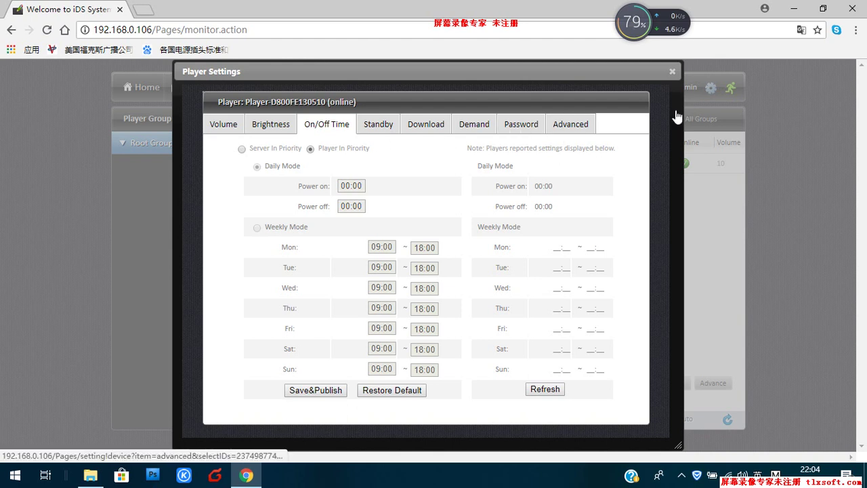
left_click(672, 72)
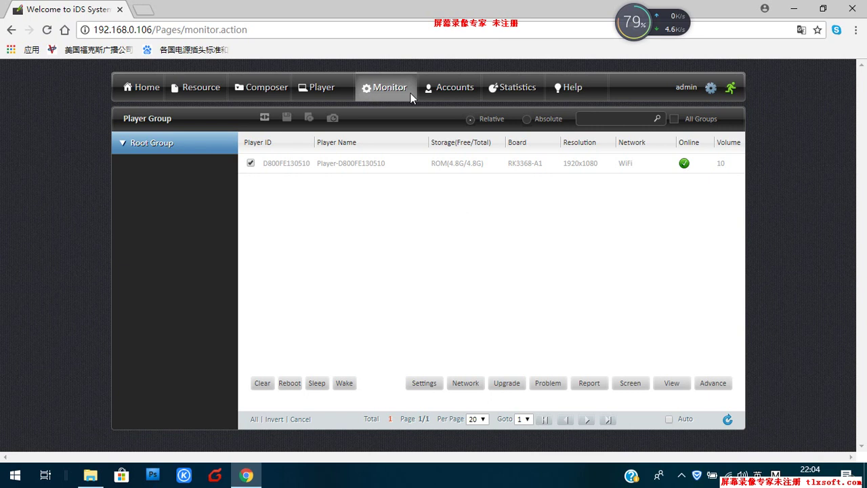
Step: Open Accounts and switch to the Role list showing the boss role's Content, Composer and Player permissions
left_click(444, 93)
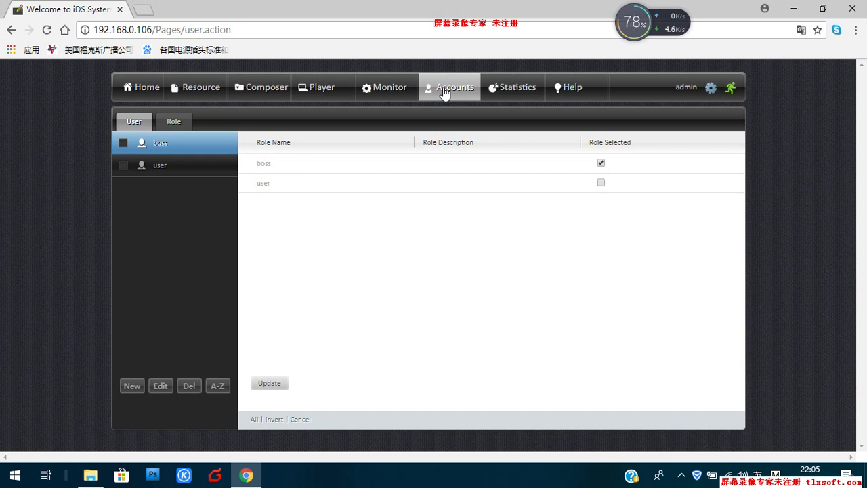
left_click(174, 126)
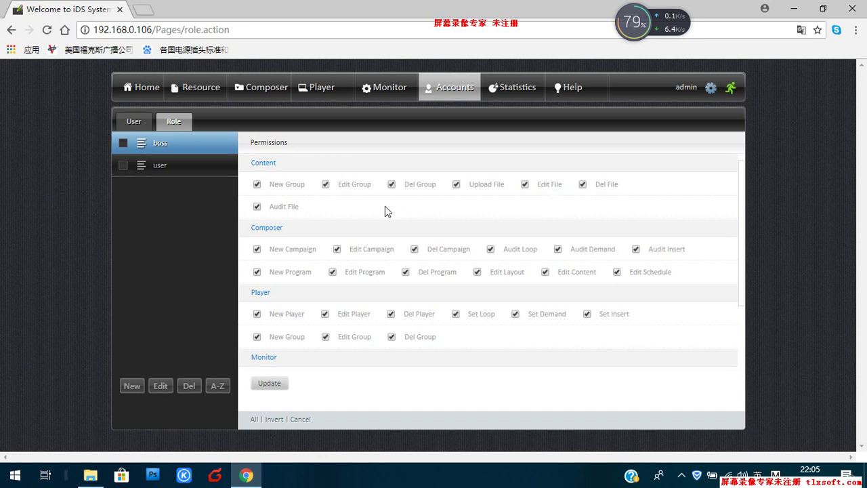
Step: Show the user role's permissions, which exclude Audit File, Audit Loop, Audit Demand and Audit Insert
left_click(170, 171)
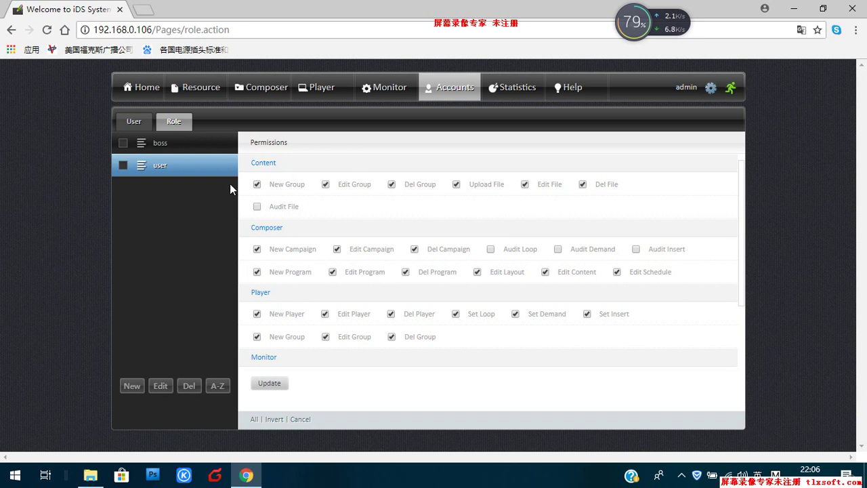
Step: Return to the User tab, where the boss account holds the boss role
left_click(135, 126)
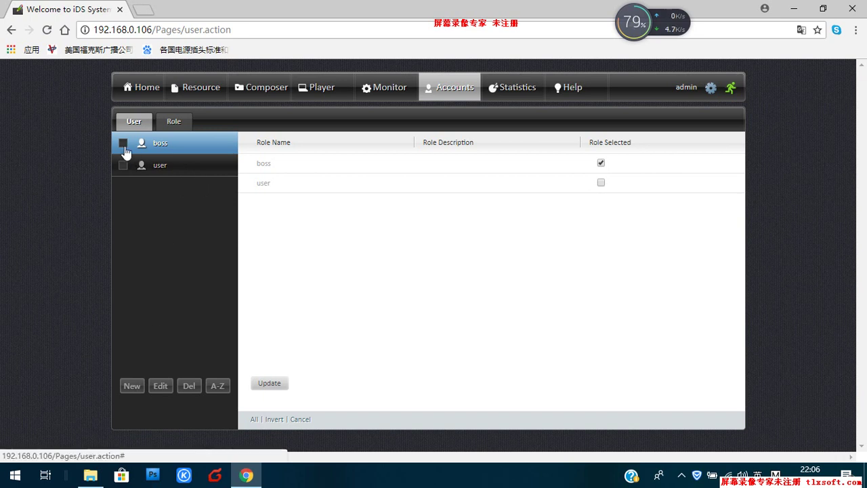
Step: Revisit the Role tab, then open Statistics on the empty Play Detail table
left_click(174, 126)
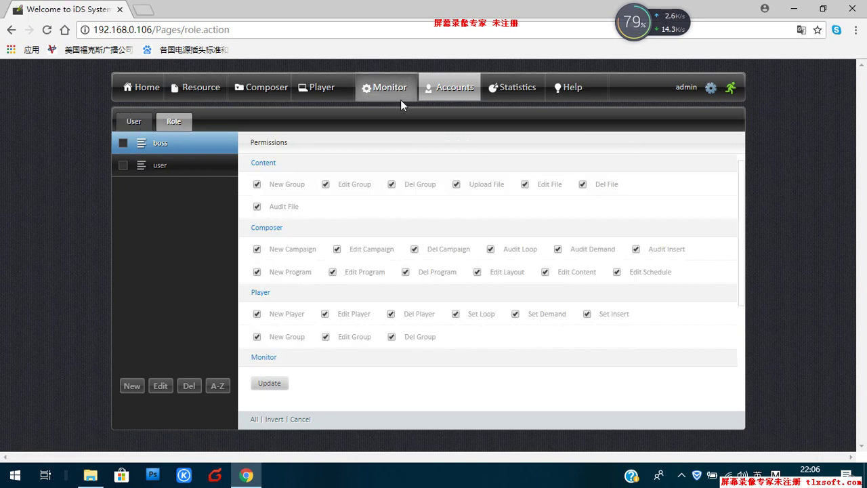
left_click(503, 95)
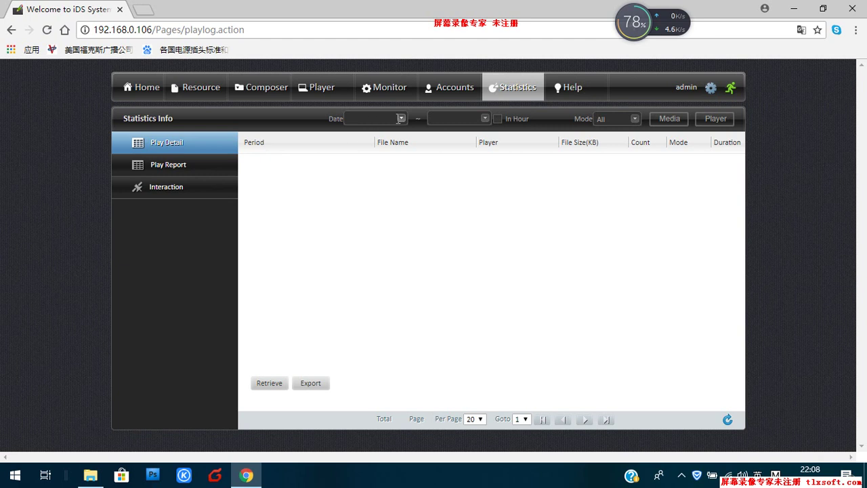
left_click(399, 119)
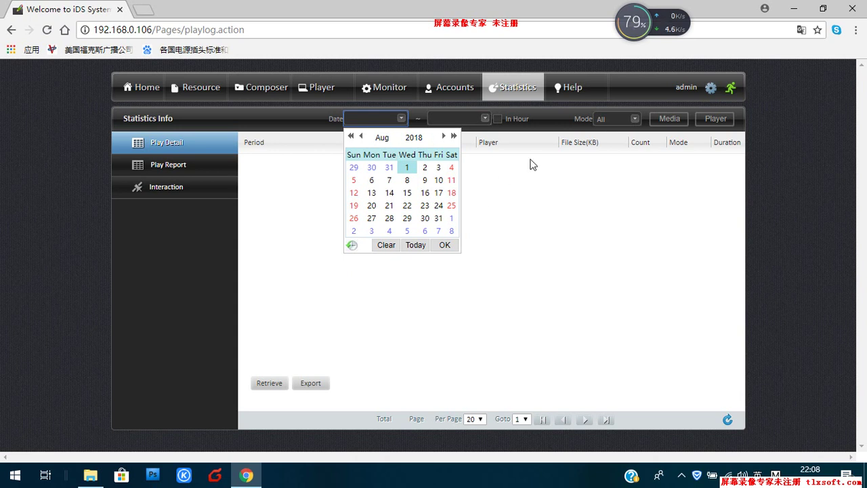
left_click(635, 119)
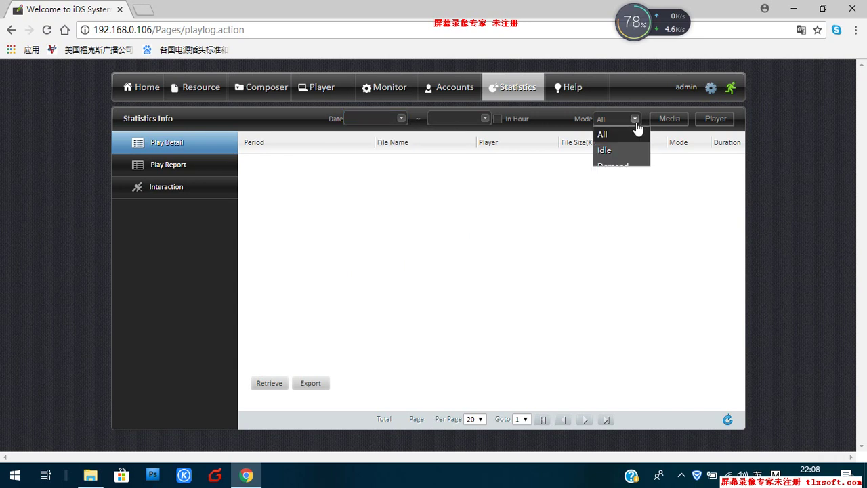
left_click(660, 126)
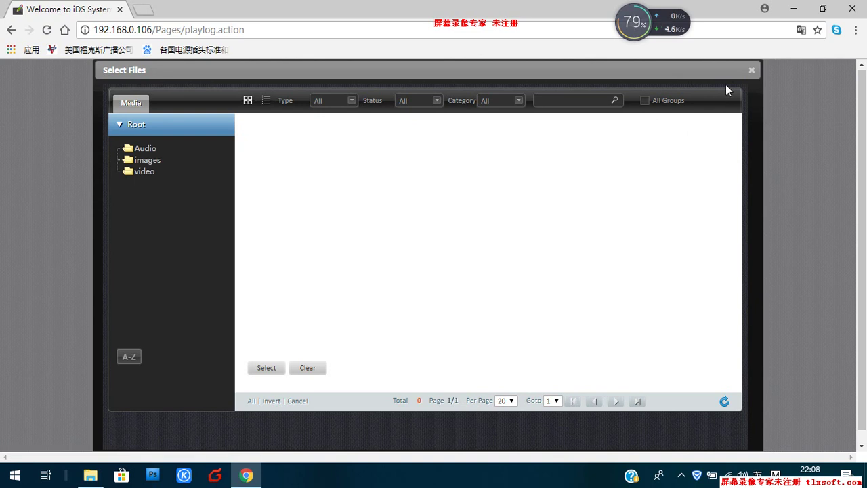
left_click(752, 71)
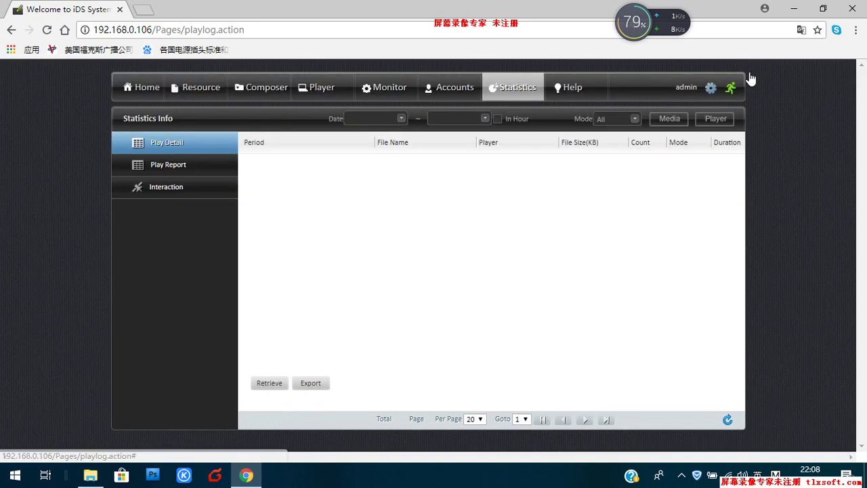
left_click(715, 119)
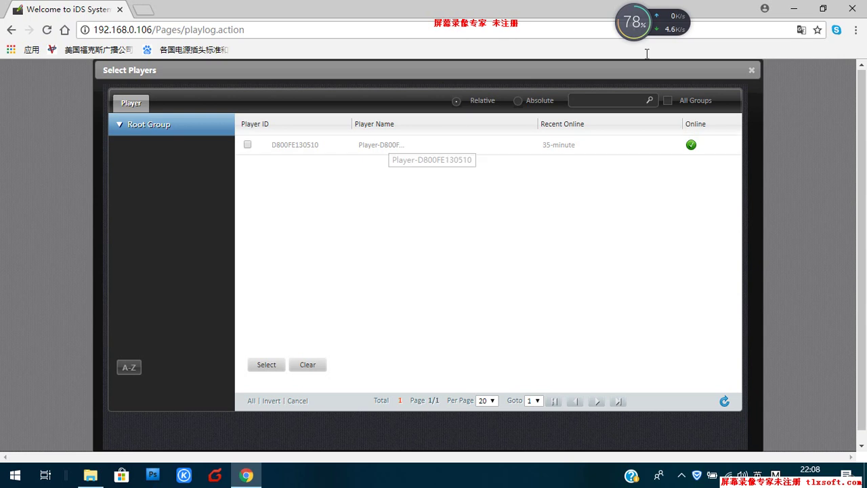
left_click(752, 71)
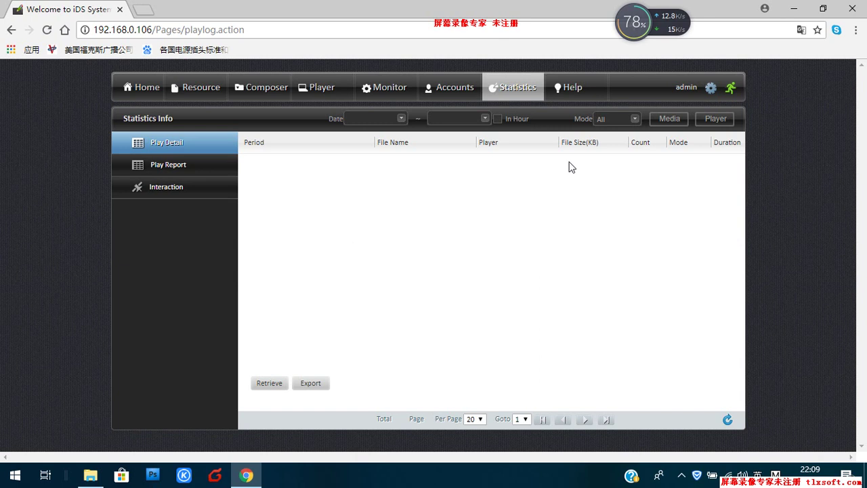
Step: Open the Help page, then bring up the 屏幕录像专家 recorder window from the hidden tray icons
left_click(577, 90)
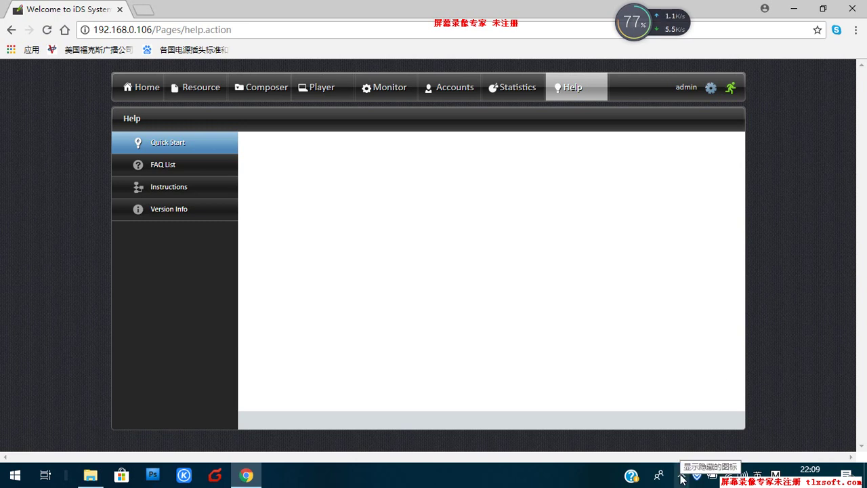
left_click(682, 477)
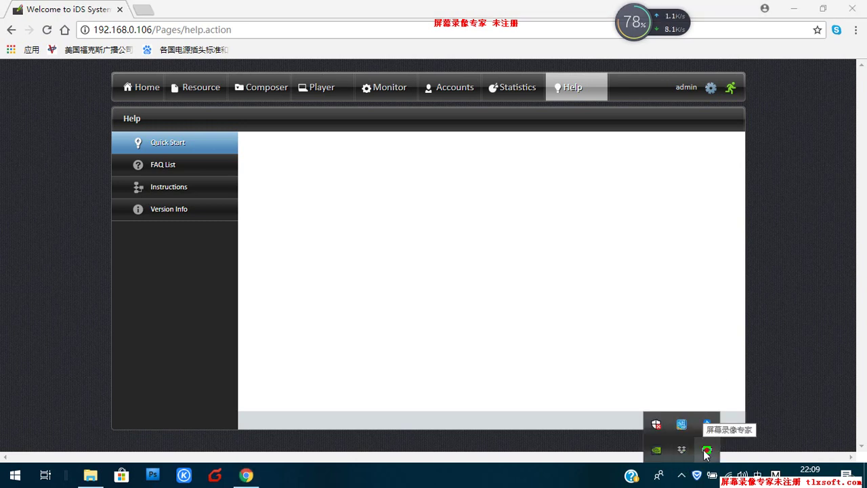
left_click(707, 451)
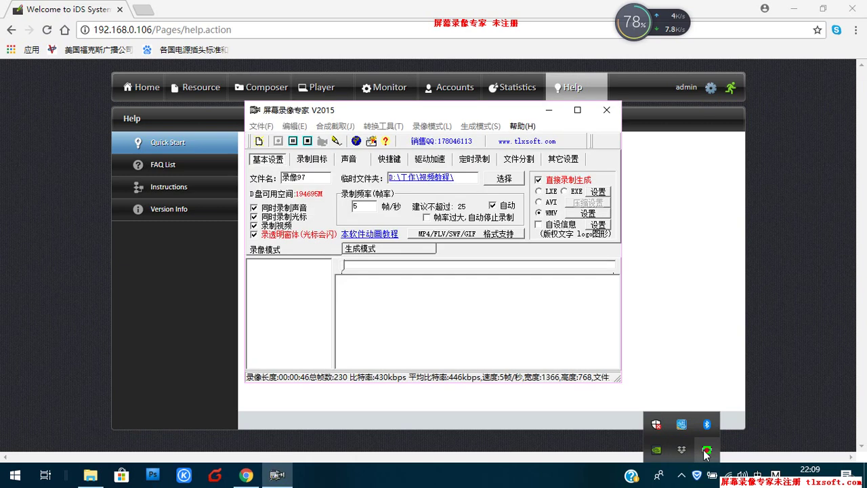